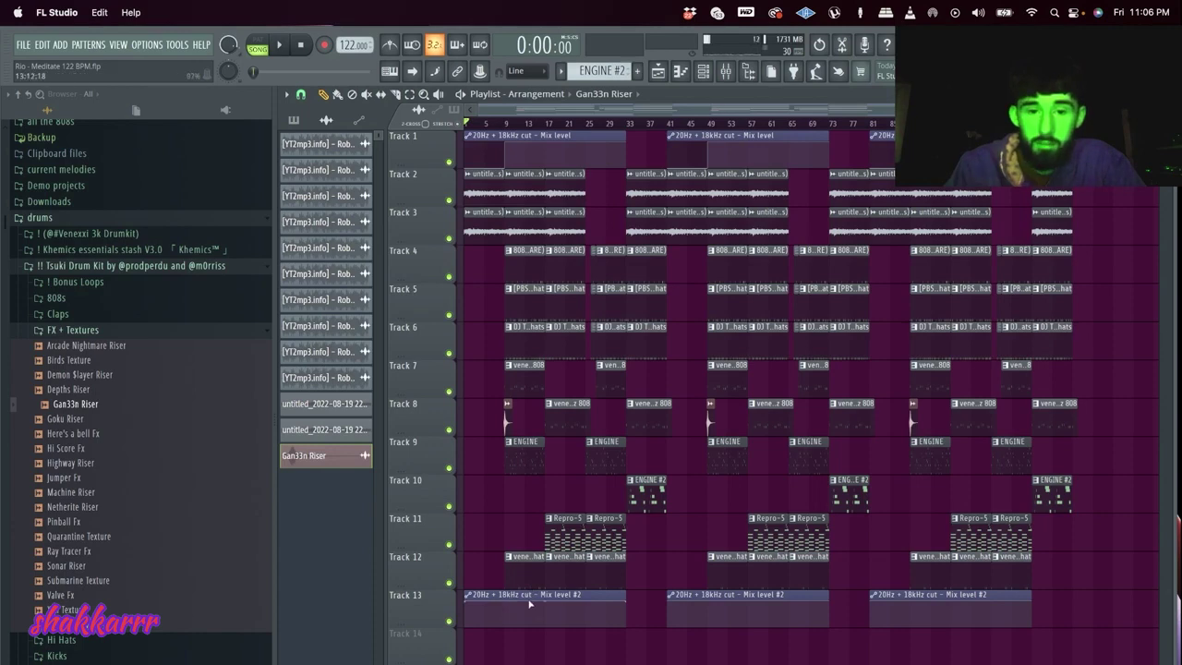
# - Delete the three "20Hz + 18kHz cut - Mix level #2" automation clips from Track 13
pyautogui.moveTo(538, 614); pyautogui.dragTo(1023, 634)
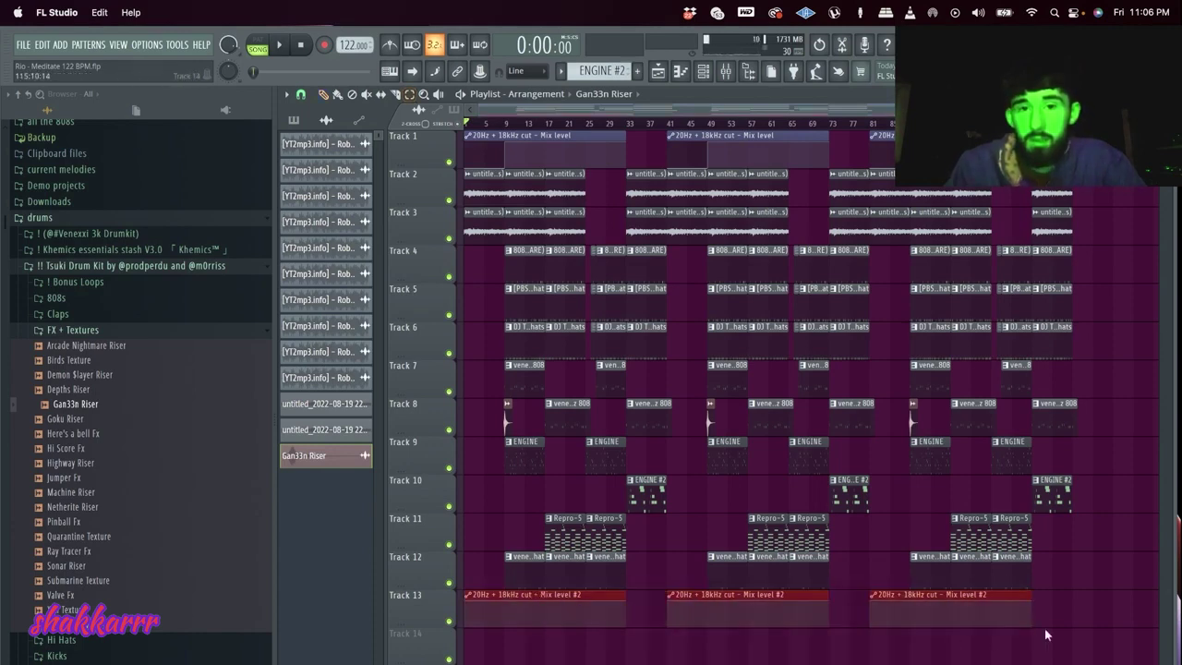
pyautogui.press('Delete')
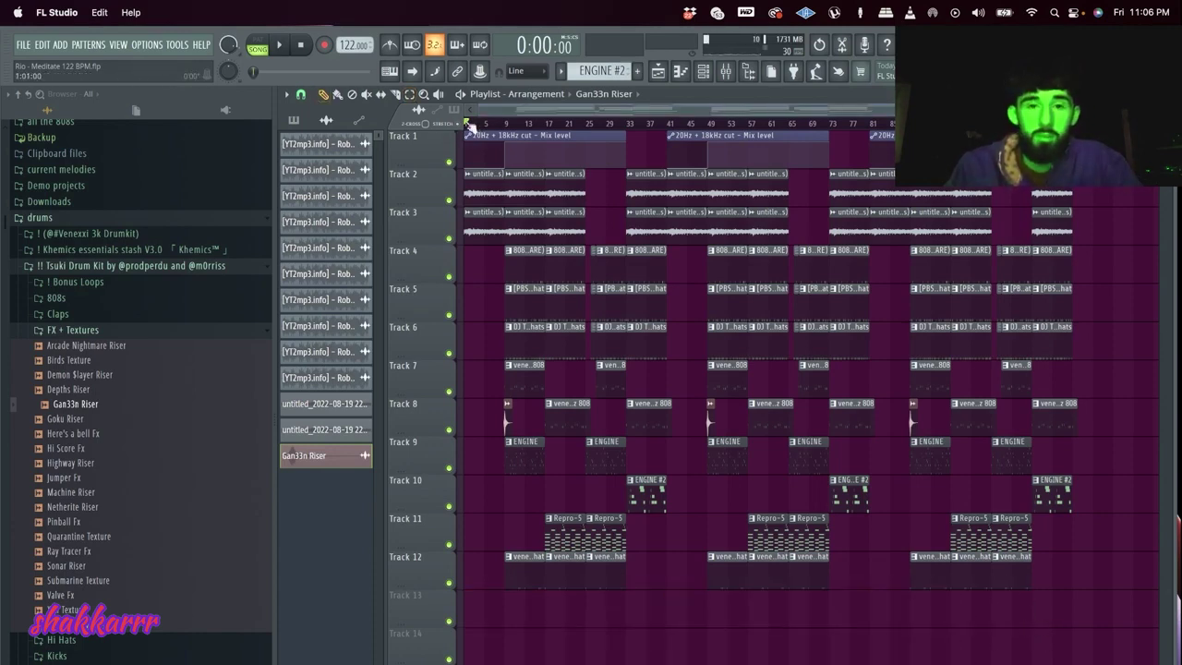
pyautogui.scroll(8, 461, 166)
pyautogui.scroll(-5, 478, 169)
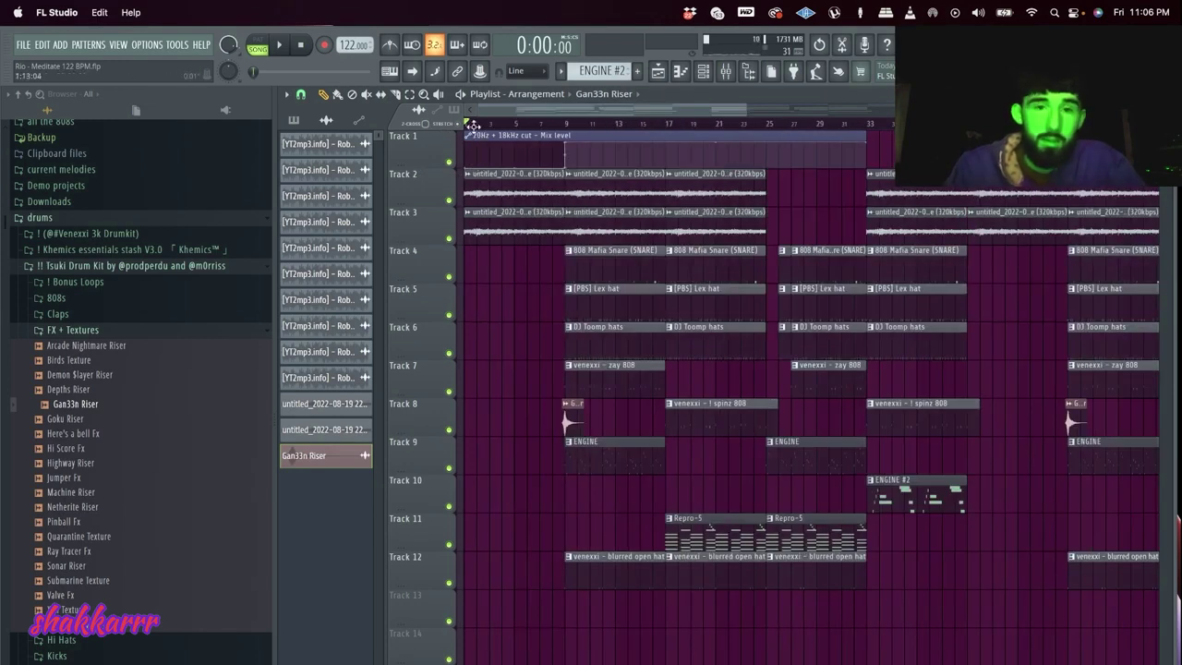
pyautogui.scroll(-3, 504, 204)
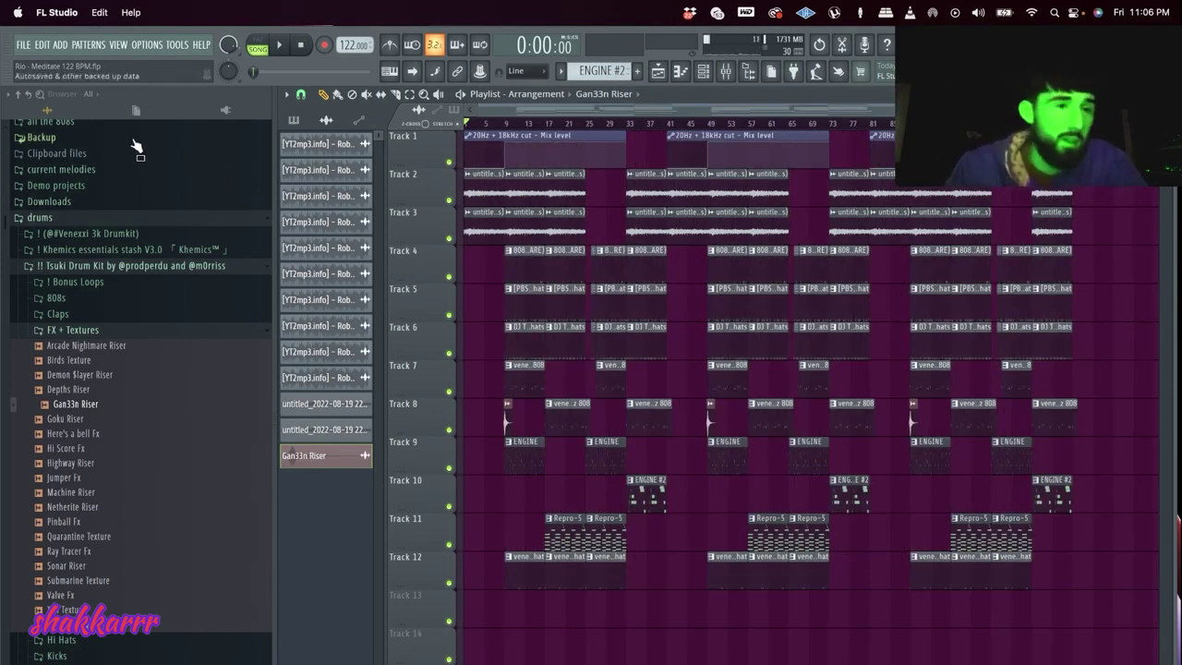
# - Start a new project and place the "no1 - left unsaid" sample on Track 2 at the start of the playlist
pyautogui.click(24, 45)
pyautogui.click(126, 265)
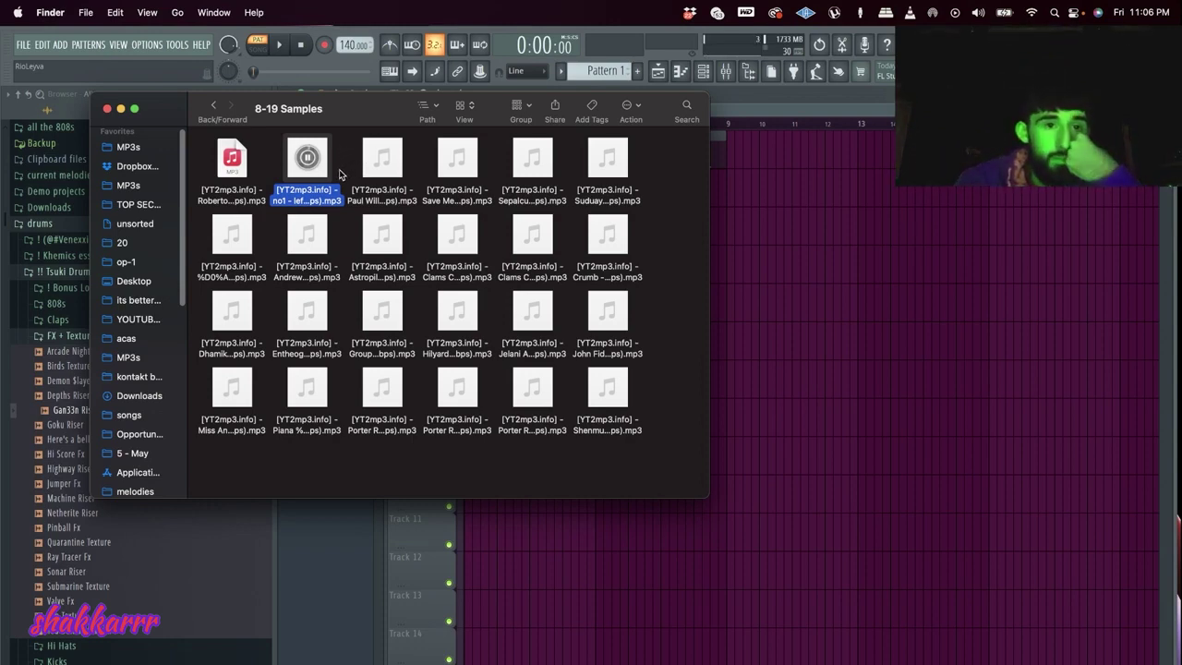
pyautogui.moveTo(298, 180); pyautogui.dragTo(743, 228)
pyautogui.click(307, 189)
pyautogui.moveTo(307, 189)
pyautogui.mouseDown()
pyautogui.moveTo(772, 217)
pyautogui.moveTo(325, 185)
pyautogui.mouseUp()
pyautogui.click(775, 319)
pyautogui.rightClick(809, 297)
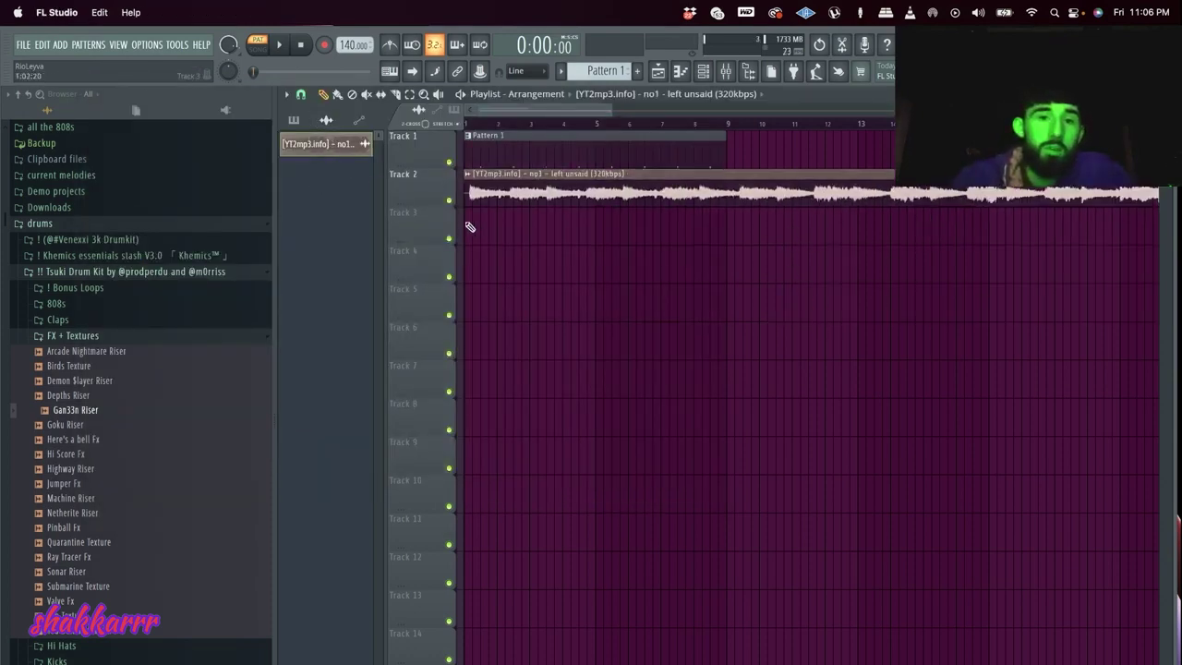
# - Trim the silence before the first transient of the Track 2 sample so its audio starts at bar 1
pyautogui.scroll(10, 469, 226)
pyautogui.click(300, 93)
pyautogui.click(317, 160)
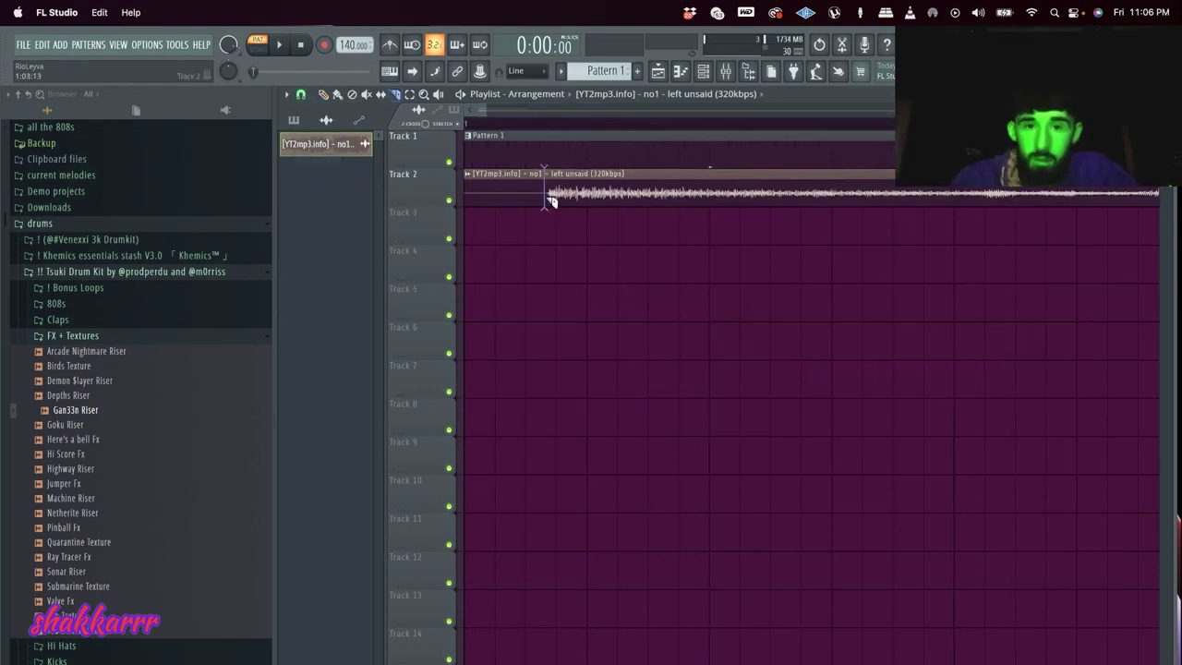
pyautogui.moveTo(635, 203); pyautogui.dragTo(524, 197)
pyautogui.scroll(-5, 524, 197)
# - Route the sample to mixer Insert 1 with its fader lowered and switch playback to song mode
pyautogui.click(703, 72)
pyautogui.click(726, 73)
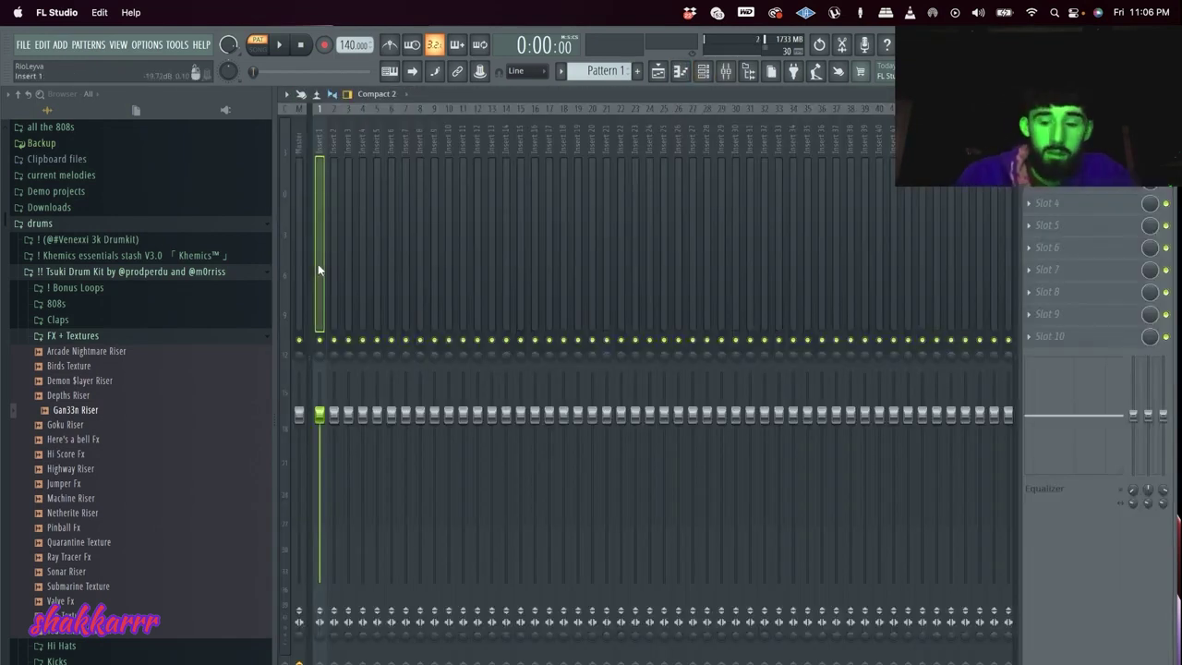
pyautogui.press('super+l')
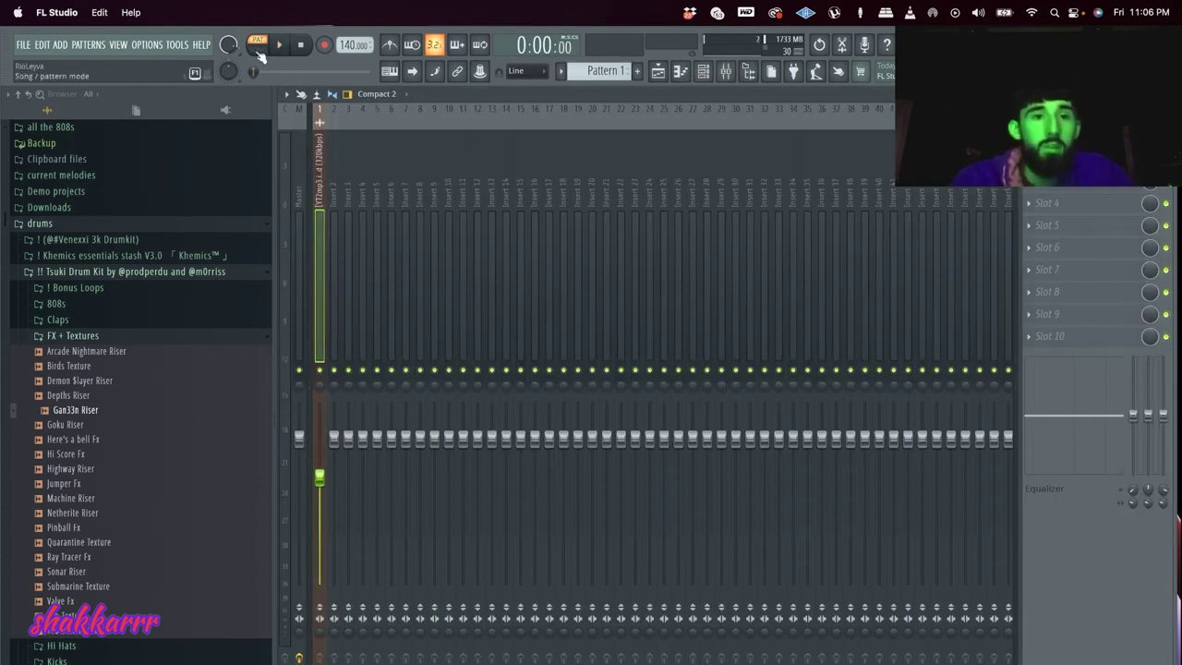
pyautogui.click(258, 51)
# - Show the playlist with Pattern 1 selected and set the project tempo to 120 BPM
pyautogui.press('space')
pyautogui.click(637, 71)
pyautogui.press('Return')
pyautogui.click(660, 74)
pyautogui.click(562, 72)
pyautogui.click(636, 244)
pyautogui.moveTo(354, 48); pyautogui.dragTo(353, 70)
pyautogui.press('space')
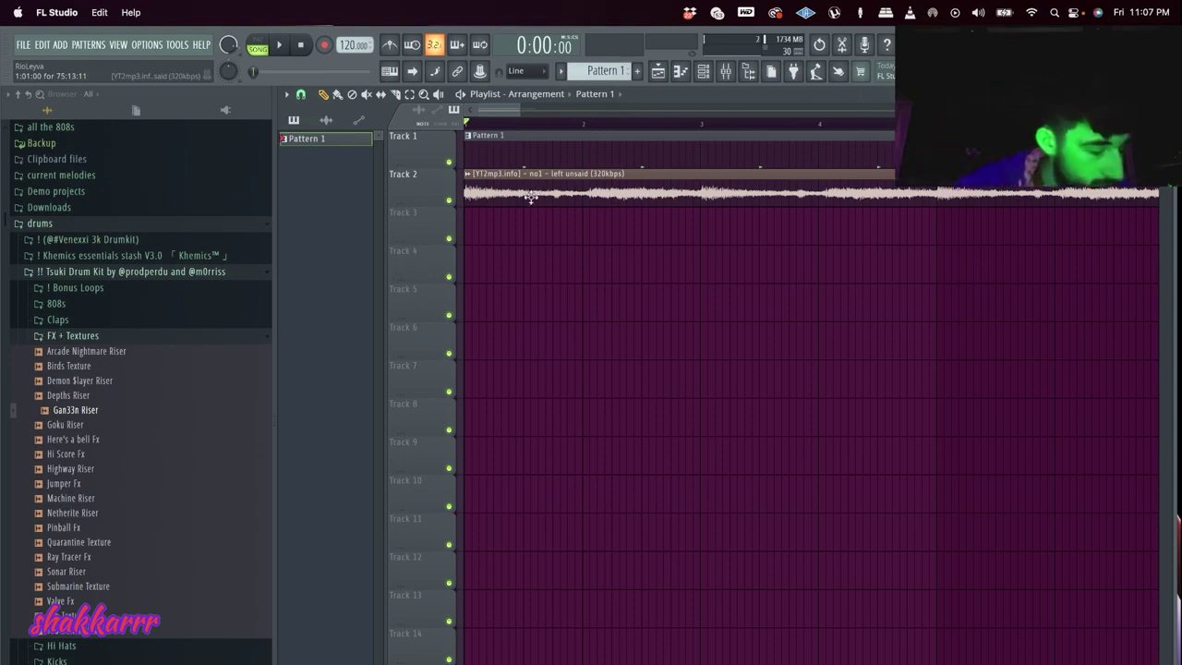
# - Play the sample against the metronome and slice it at the transient just after bar 9
pyautogui.press('space')
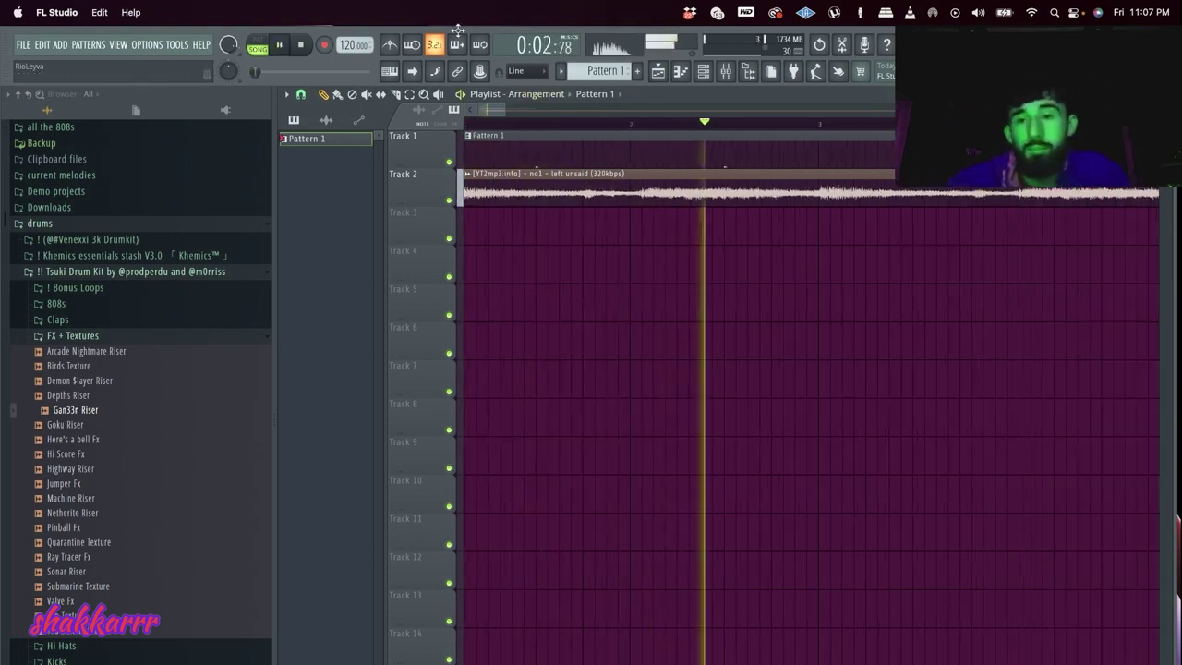
pyautogui.scroll(-3, 694, 216)
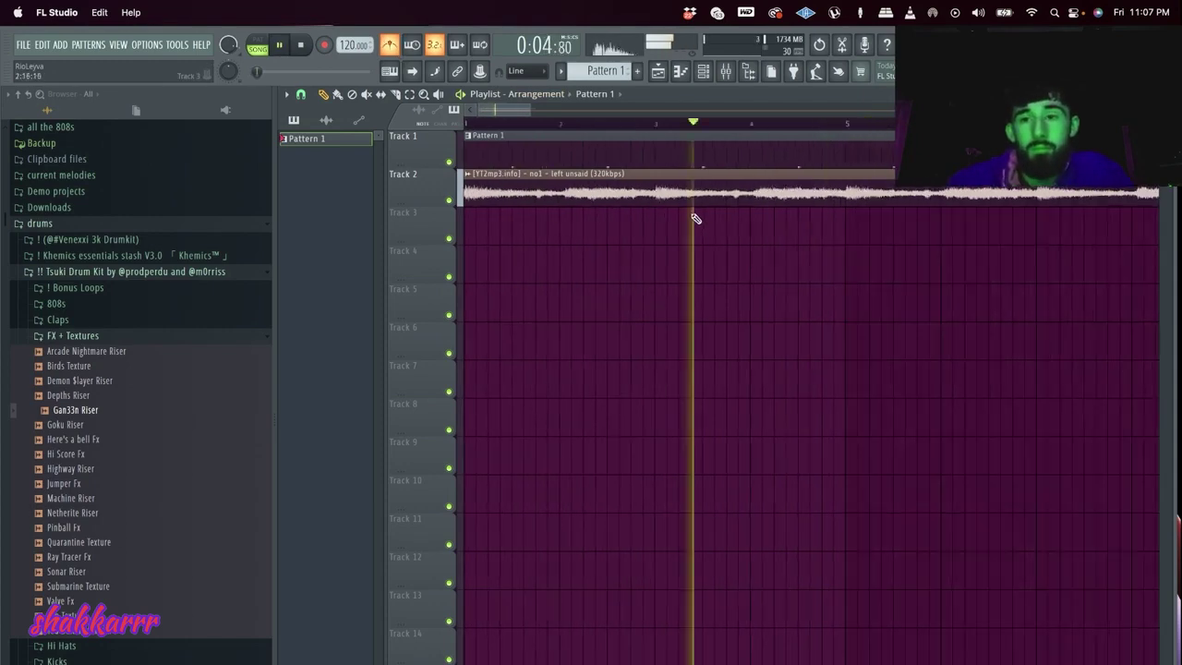
pyautogui.scroll(3, 702, 205)
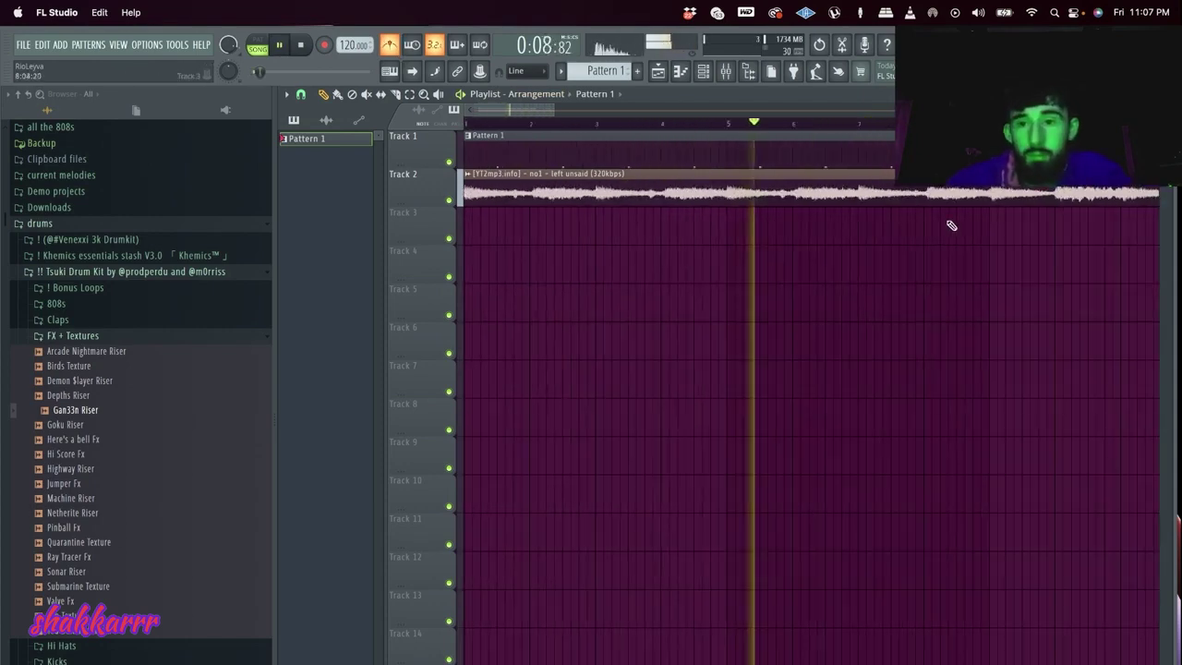
pyautogui.scroll(-2, 924, 224)
pyautogui.scroll(-5, 933, 227)
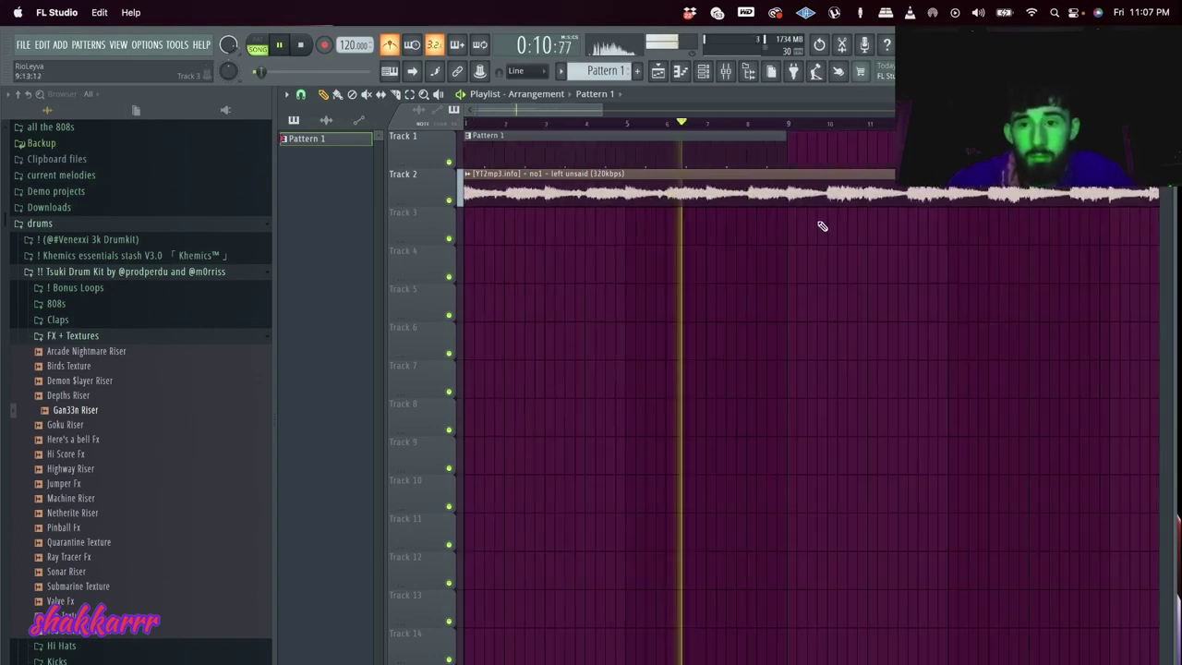
pyautogui.scroll(4, 794, 220)
pyautogui.scroll(2, 751, 237)
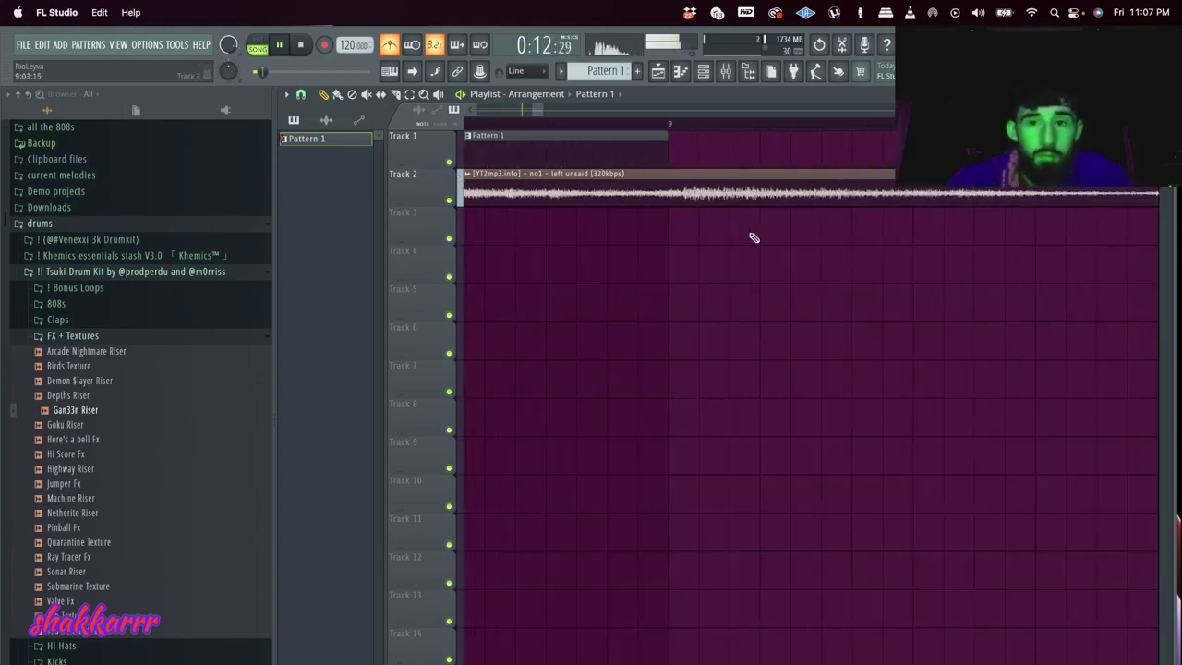
pyautogui.click(305, 97)
pyautogui.click(326, 160)
pyautogui.press('c')
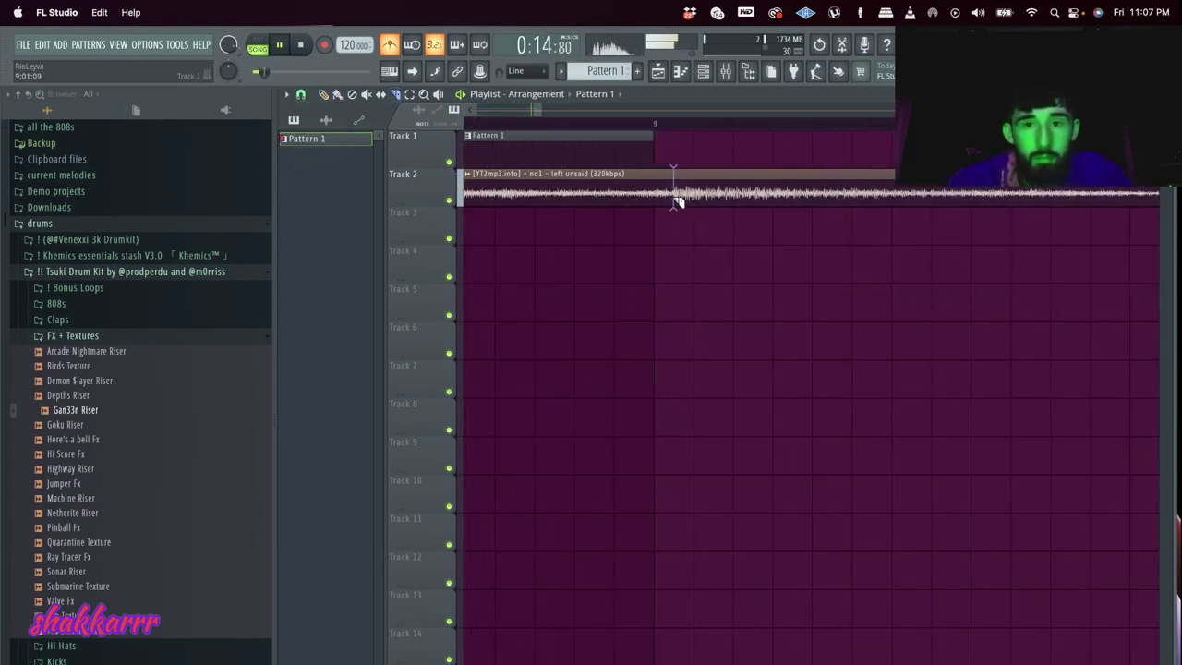
# - Stretch the first part of the sample to end exactly at bar 9 and delete the leftover part after it
pyautogui.click(323, 95)
pyautogui.click(419, 110)
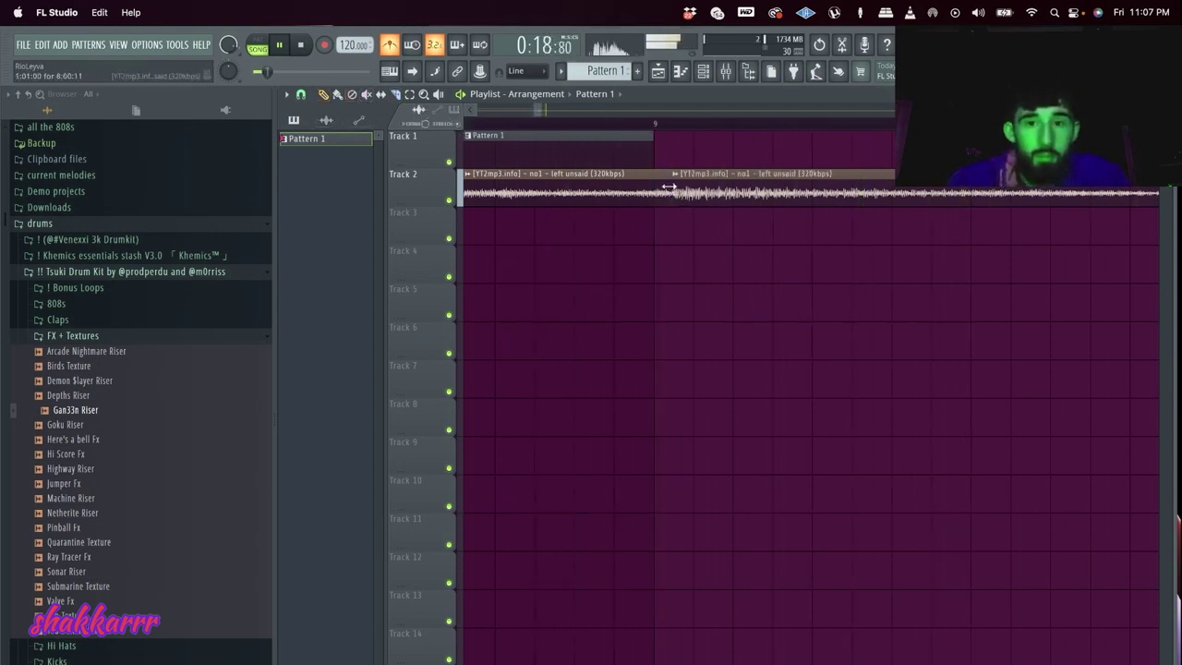
pyautogui.moveTo(668, 188); pyautogui.dragTo(654, 189)
pyautogui.rightClick(720, 195)
pyautogui.scroll(-3, 711, 200)
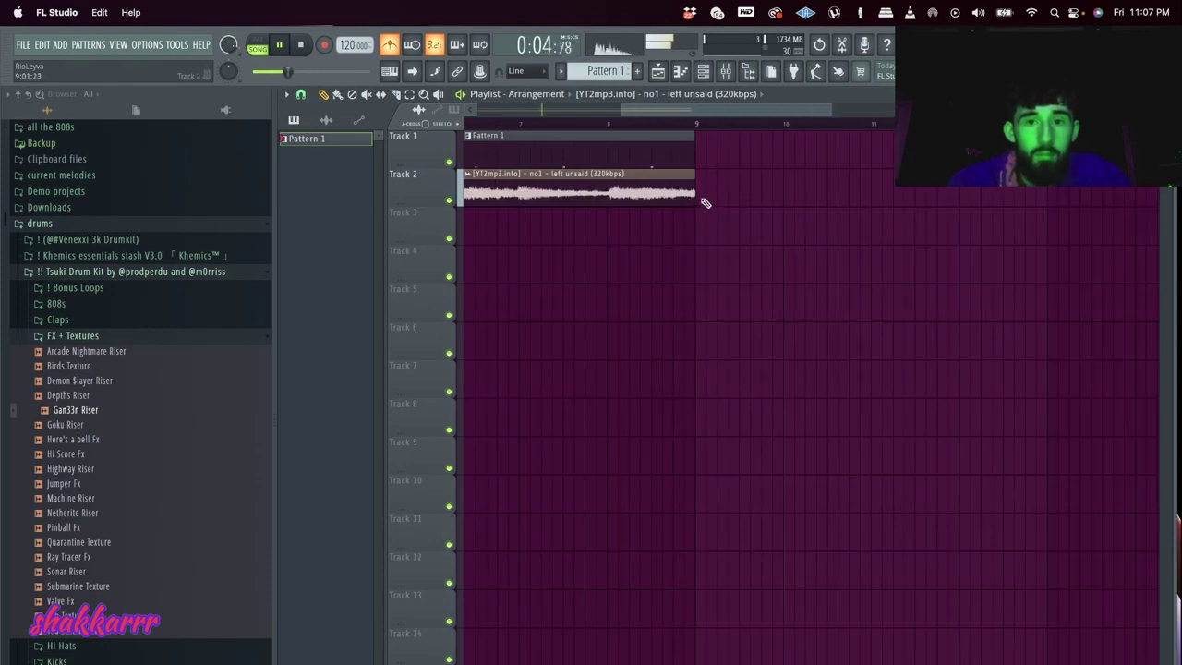
pyautogui.scroll(-5, 678, 207)
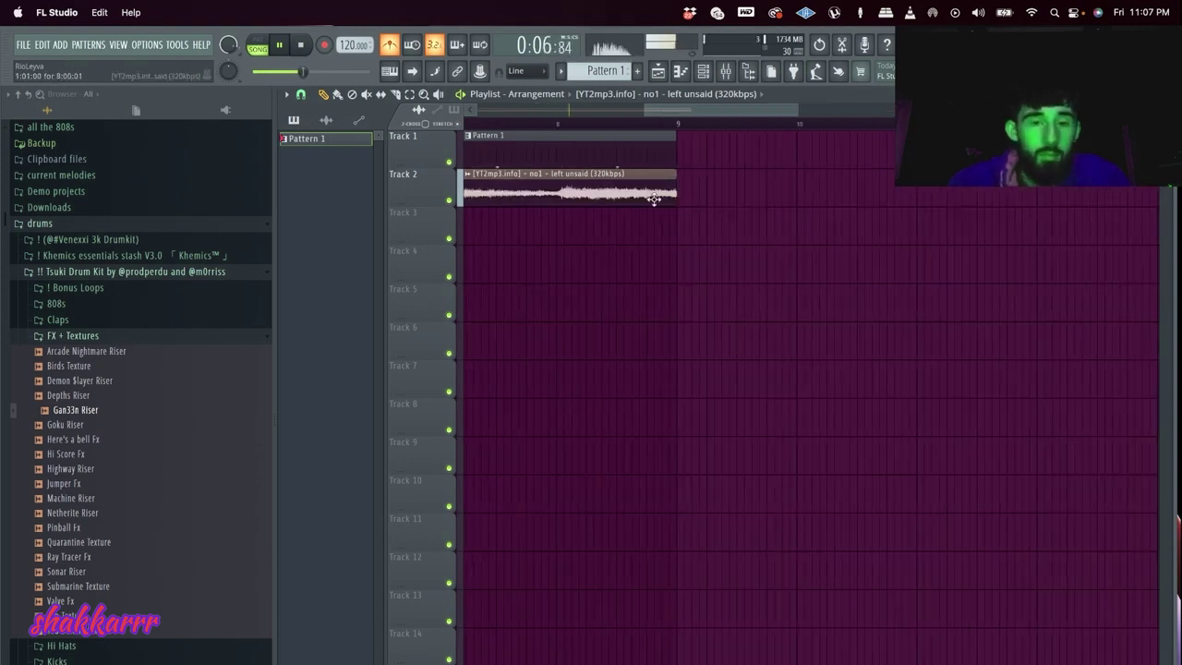
# - Change the playlist snap setting and set the sample's time-stretching mode to Stretch
pyautogui.moveTo(500, 122); pyautogui.dragTo(276, 122)
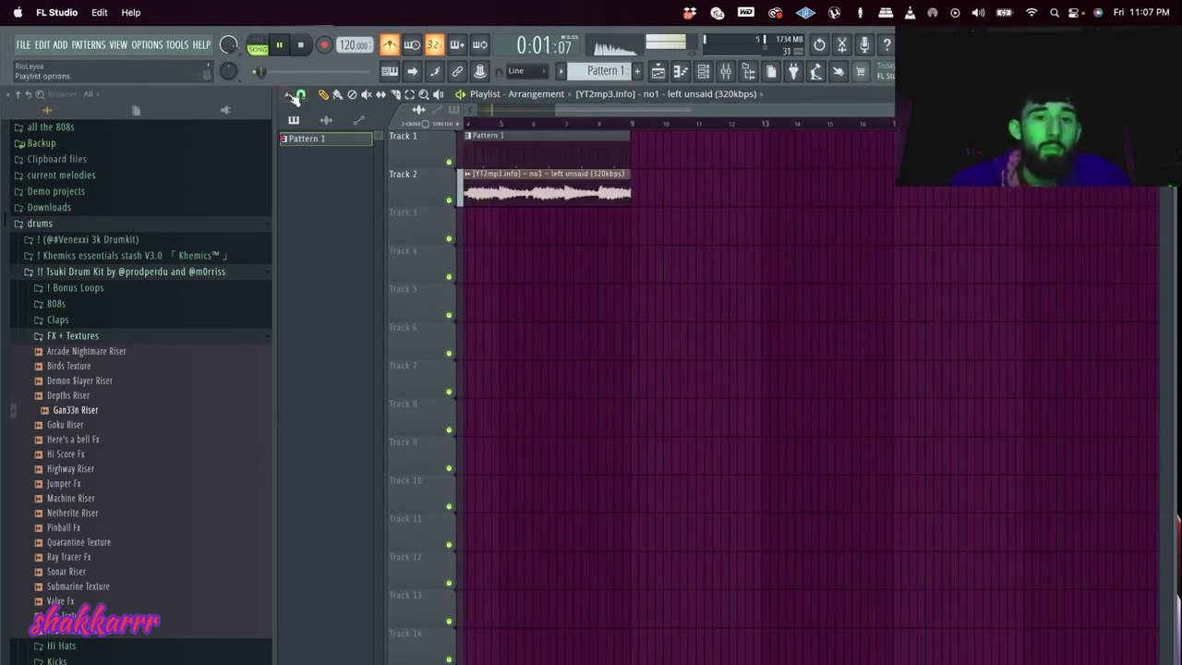
pyautogui.click(300, 95)
pyautogui.click(319, 293)
pyautogui.doubleClick(589, 186)
pyautogui.click(687, 266)
pyautogui.click(675, 301)
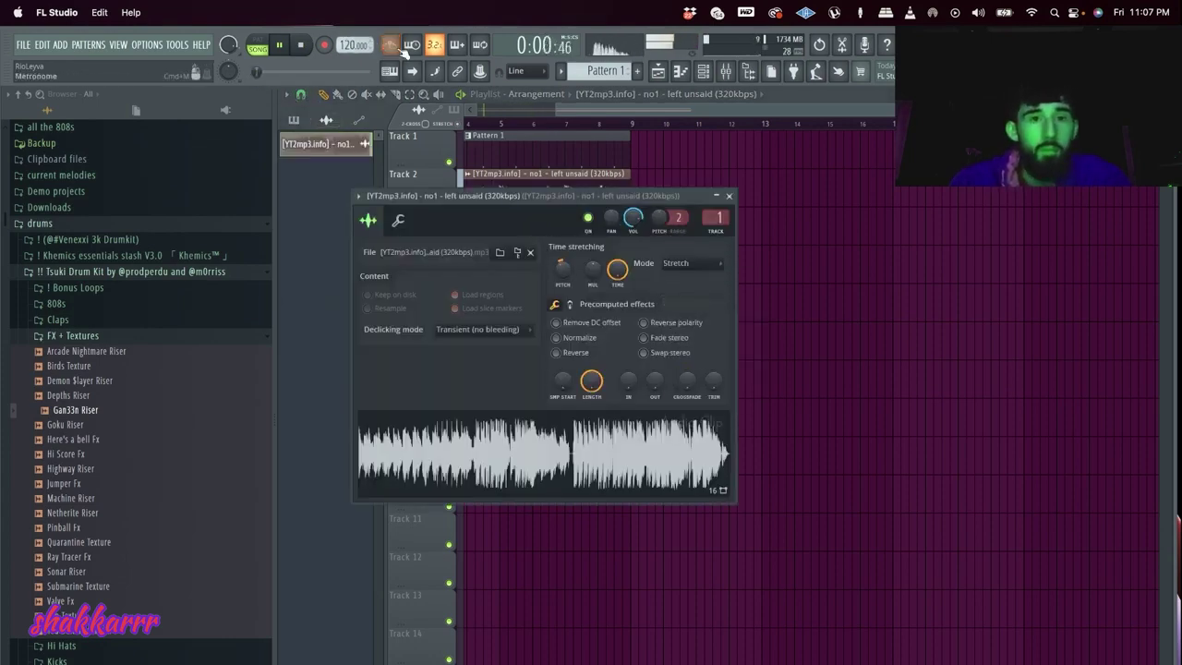
# - Insert Fruity parametric EQ 2 in Slot 6 of Insert 1 with the 20Hz + 18kHz cut preset, raising its high pass to about 175 Hz
pyautogui.click(736, 78)
pyautogui.click(1088, 247)
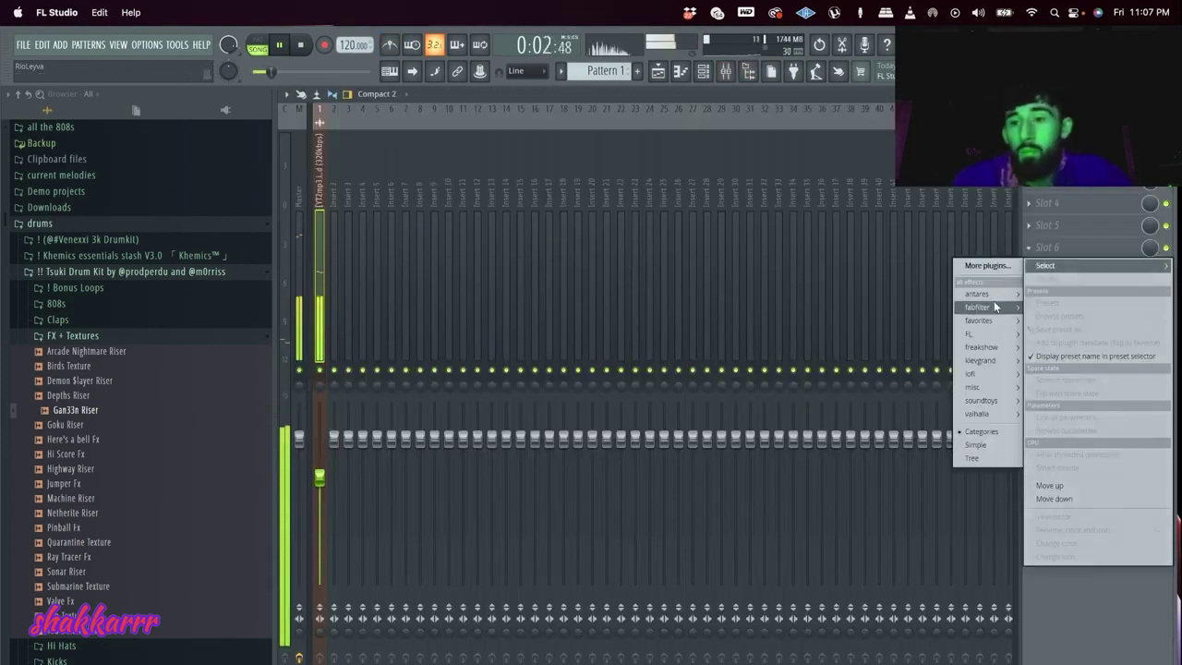
pyautogui.moveTo(988, 304)
pyautogui.click(901, 376)
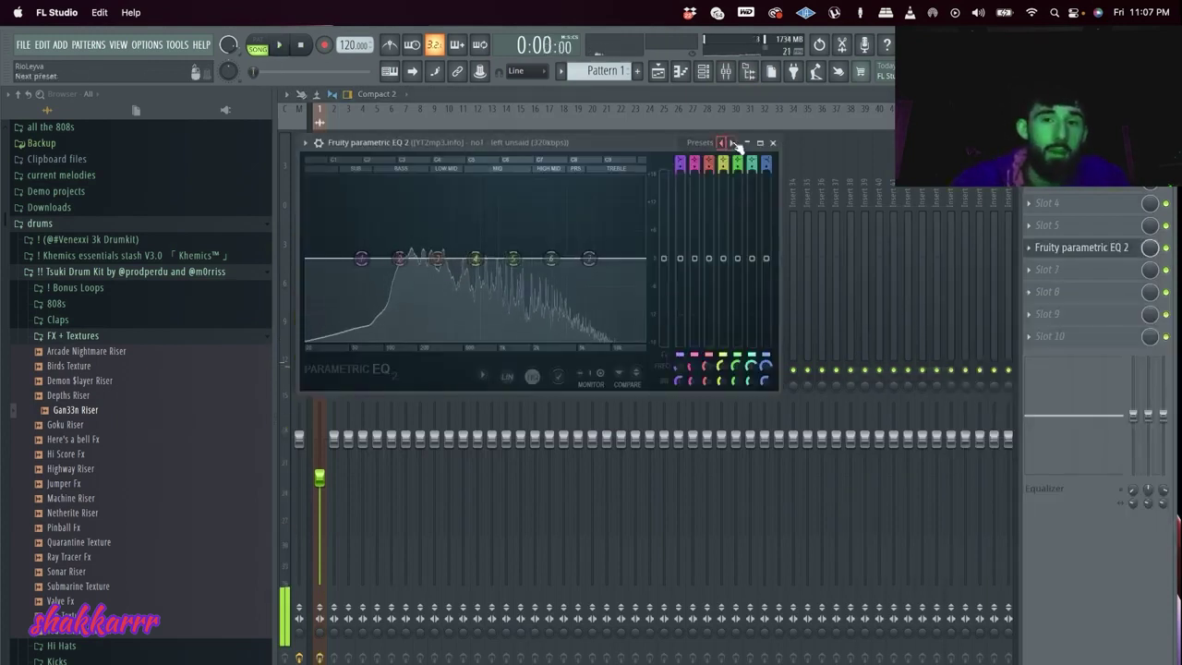
pyautogui.click(730, 142)
pyautogui.click(731, 142)
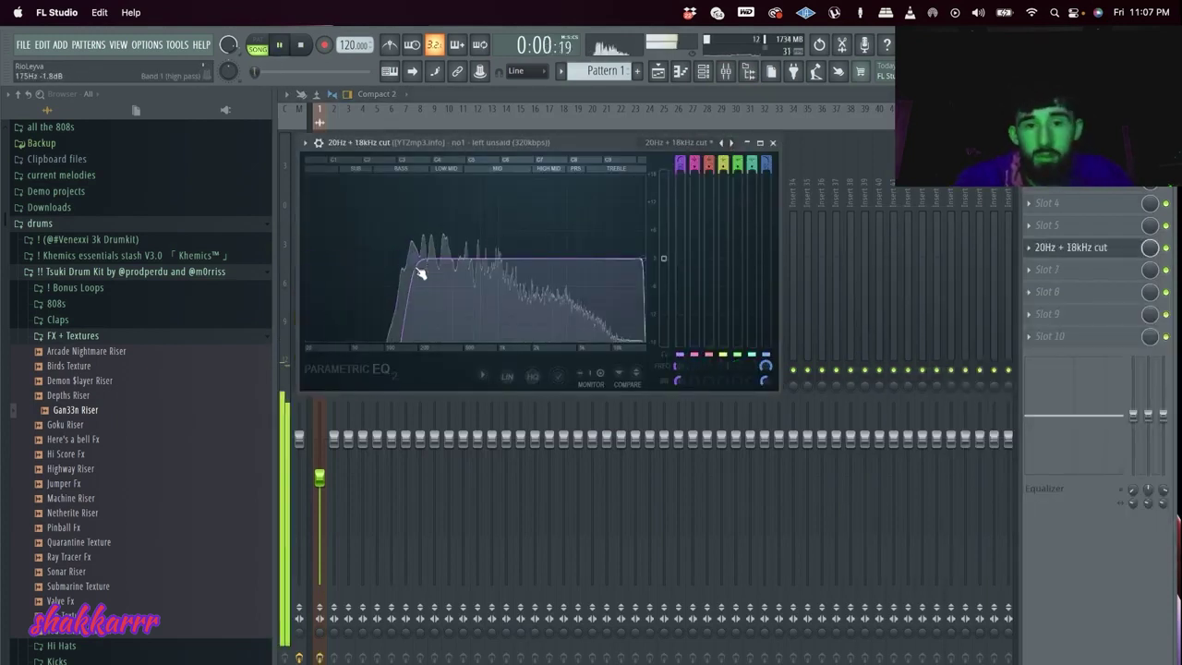
pyautogui.click(772, 143)
# - Add "venexxi - slap clap" from the Venexxi kit to the channel rack with hits every 16 steps, starting at step 9
pyautogui.click(703, 72)
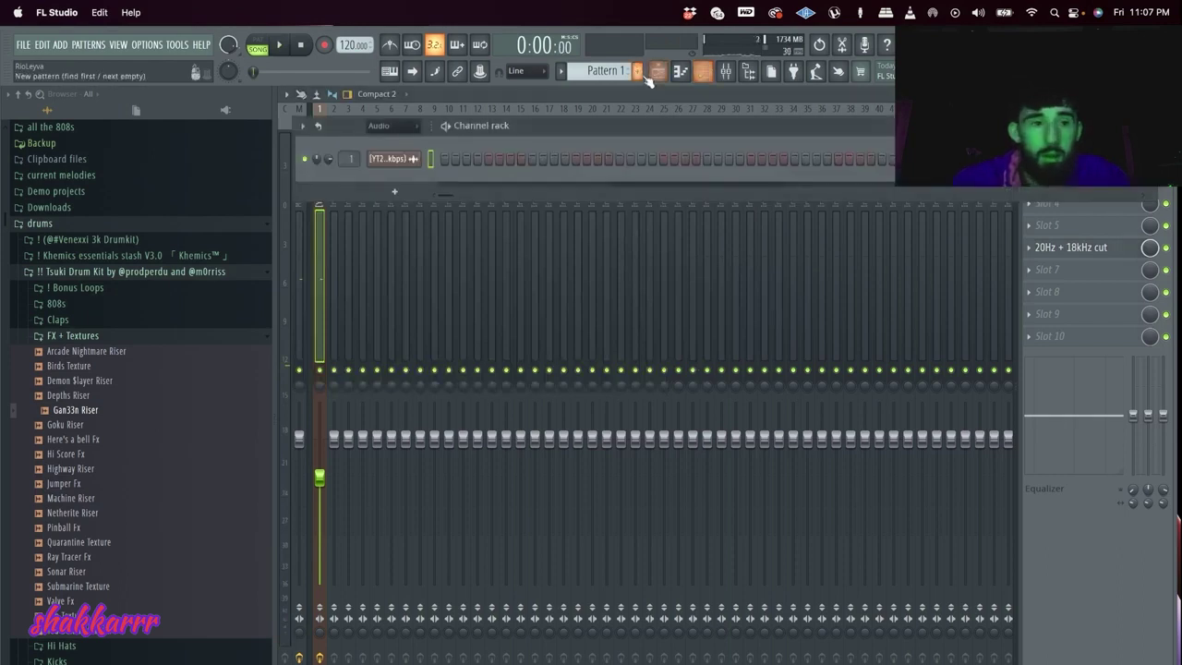
pyautogui.click(106, 271)
pyautogui.click(92, 239)
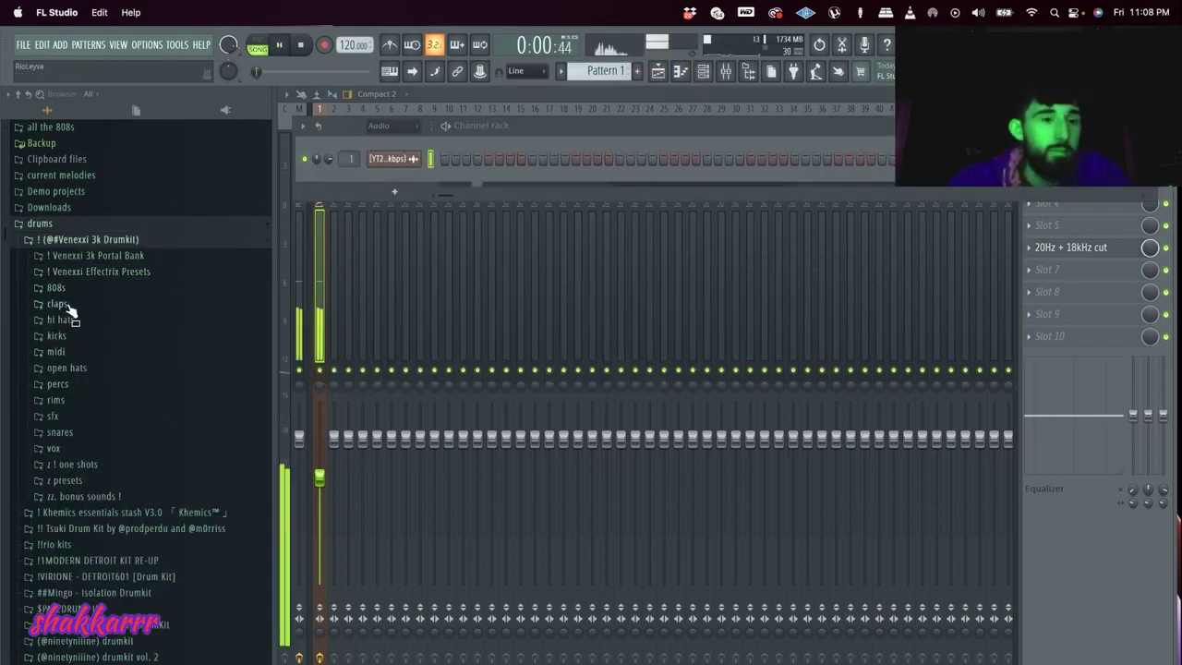
pyautogui.click(72, 303)
pyautogui.moveTo(413, 189); pyautogui.dragTo(430, 165)
pyautogui.press('space')
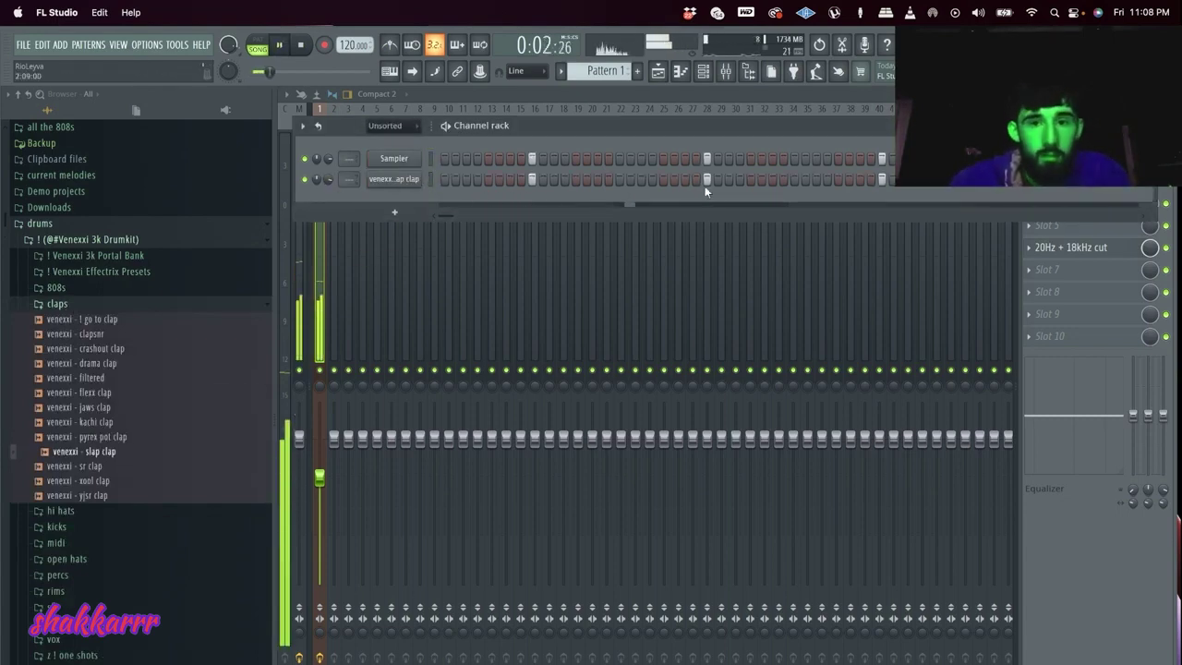
# - Add "venexxi - chipped snare" from the rims folder to the channel rack with hits on steps 25 and 26
pyautogui.scroll(-5, 123, 541)
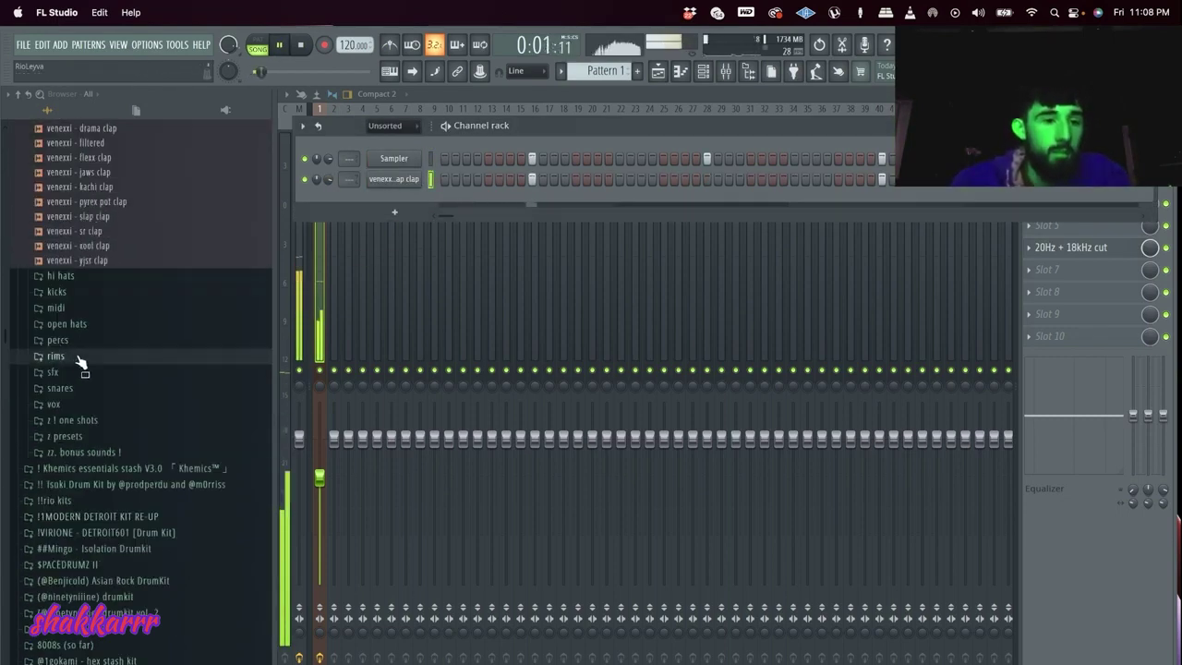
pyautogui.click(83, 364)
pyautogui.click(86, 423)
pyautogui.click(90, 432)
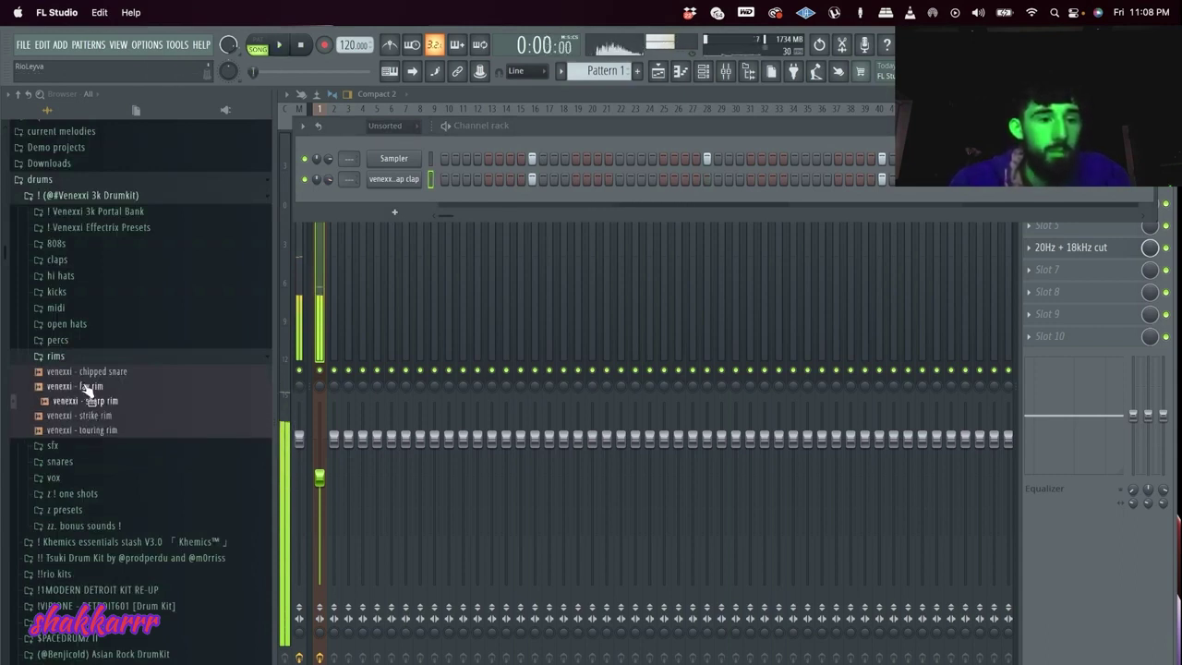
pyautogui.press('space')
pyautogui.click(90, 387)
pyautogui.moveTo(94, 373); pyautogui.dragTo(399, 201)
pyautogui.press('space')
pyautogui.click(707, 200)
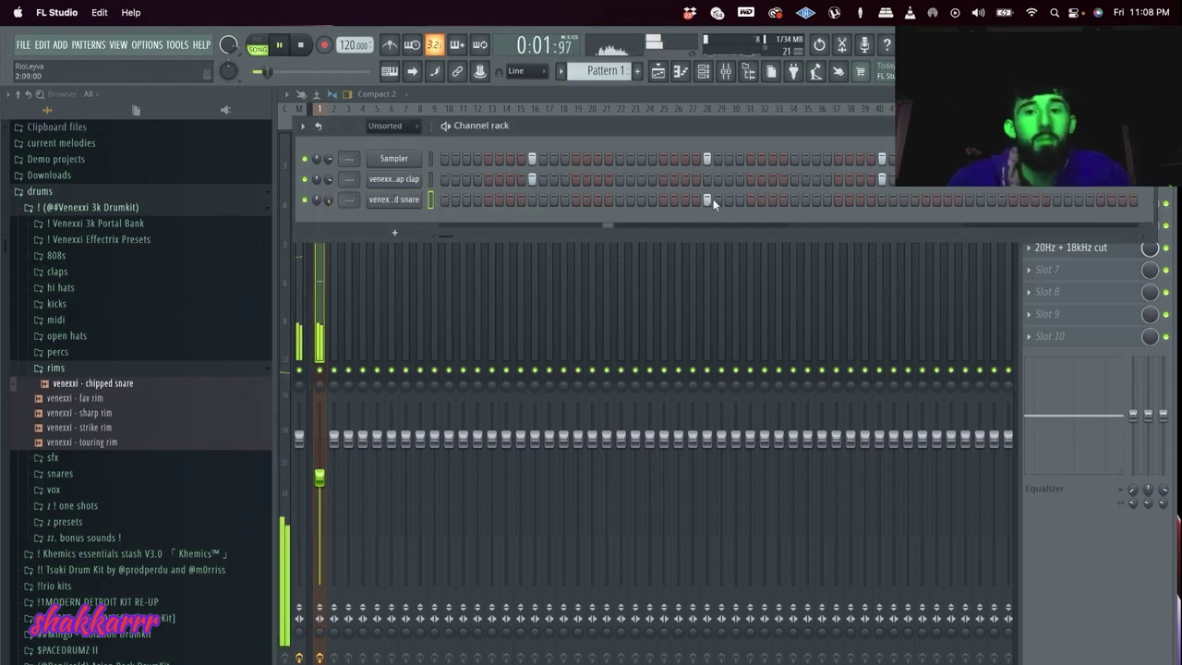
pyautogui.click(718, 199)
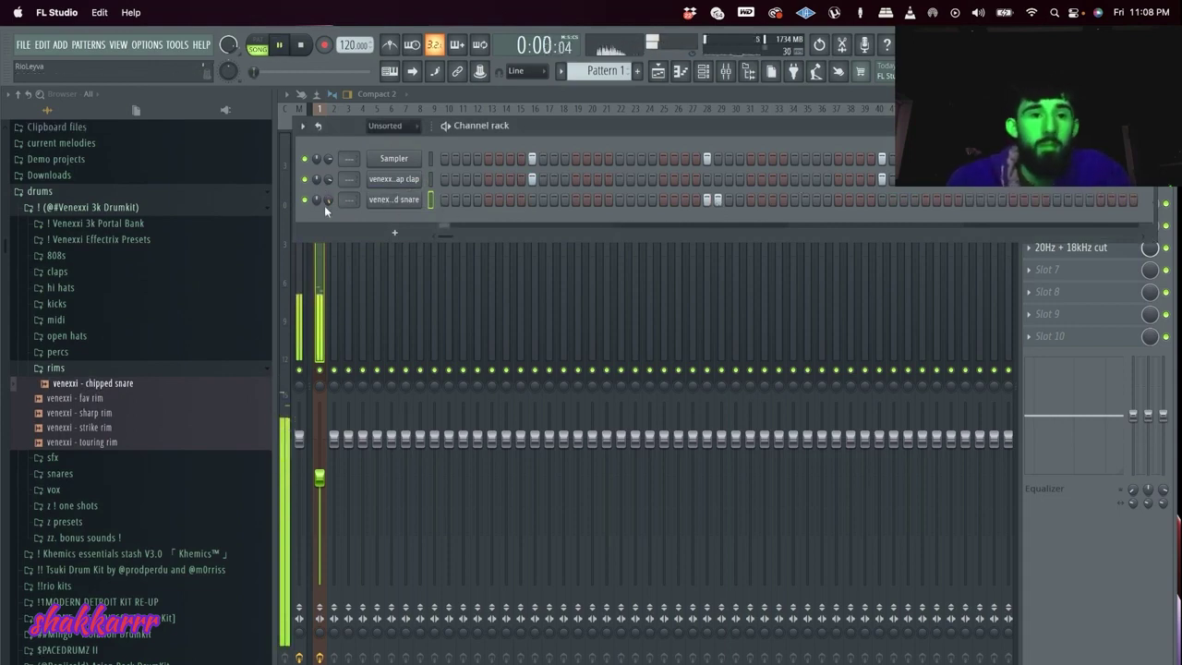
# - Add "venexxi - ! musthave snare" from the snares folder to the channel rack with hits on steps 30 and 31
pyautogui.click(55, 476)
pyautogui.moveTo(92, 488); pyautogui.dragTo(401, 231)
pyautogui.click(762, 222)
pyautogui.click(773, 224)
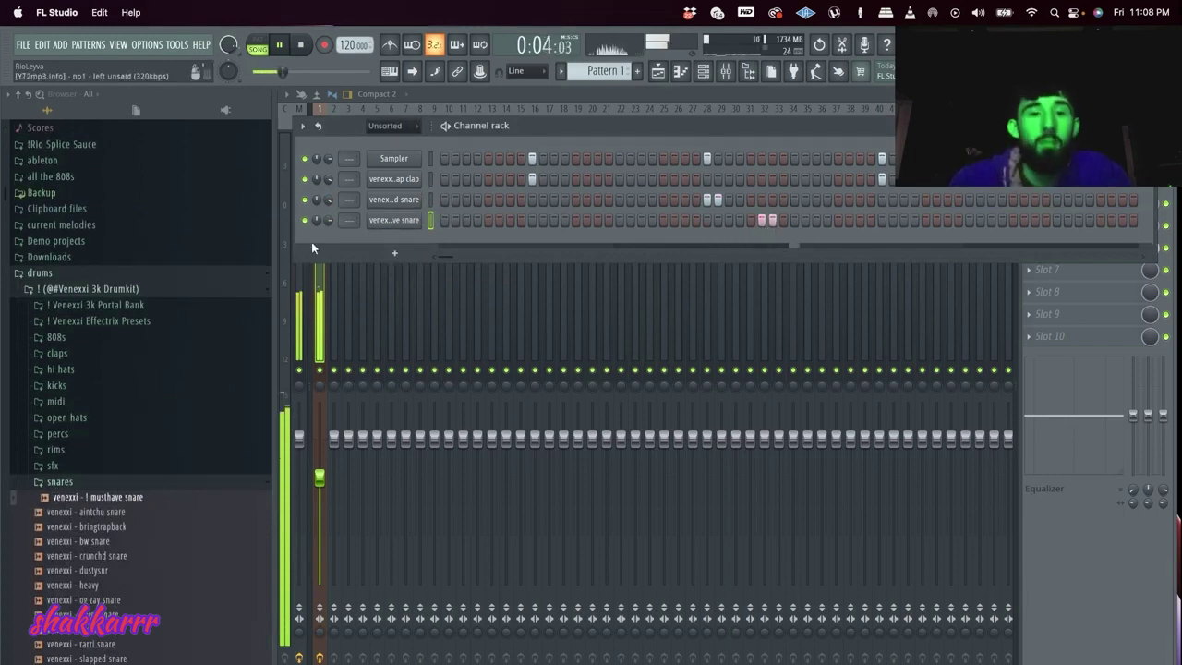
# - Place another chipped snare hit on step 59 and a musthave snare hit on step 63
pyautogui.click(1057, 200)
pyautogui.click(1068, 200)
pyautogui.press('space')
pyautogui.press('space')
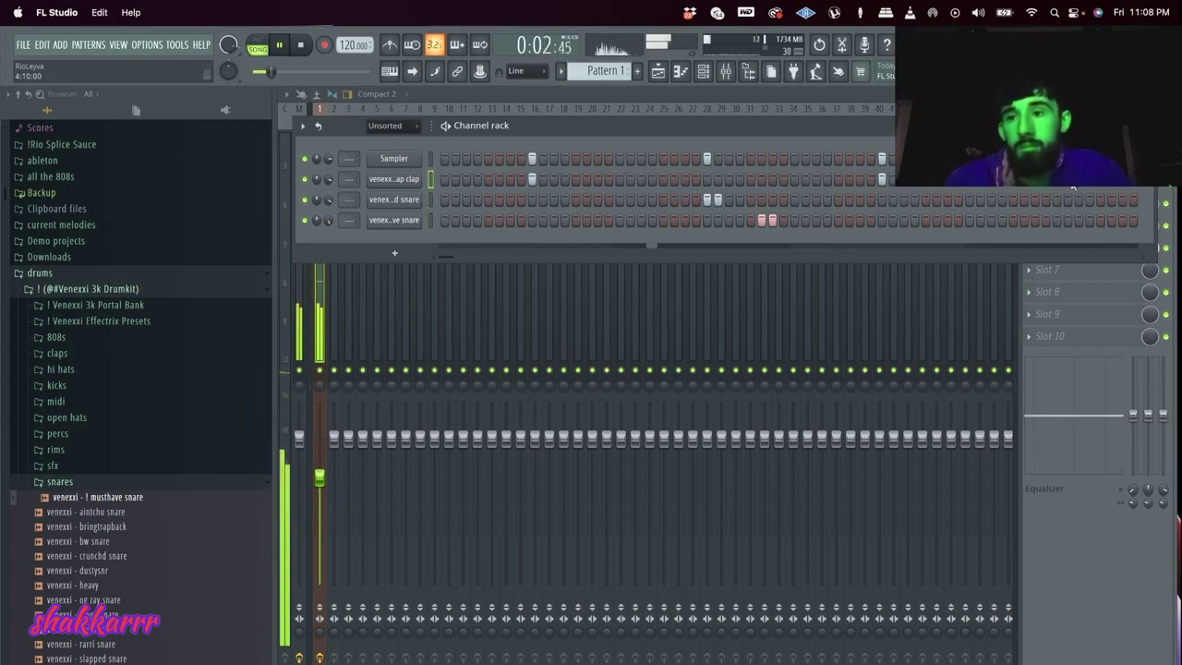
pyautogui.click(1122, 220)
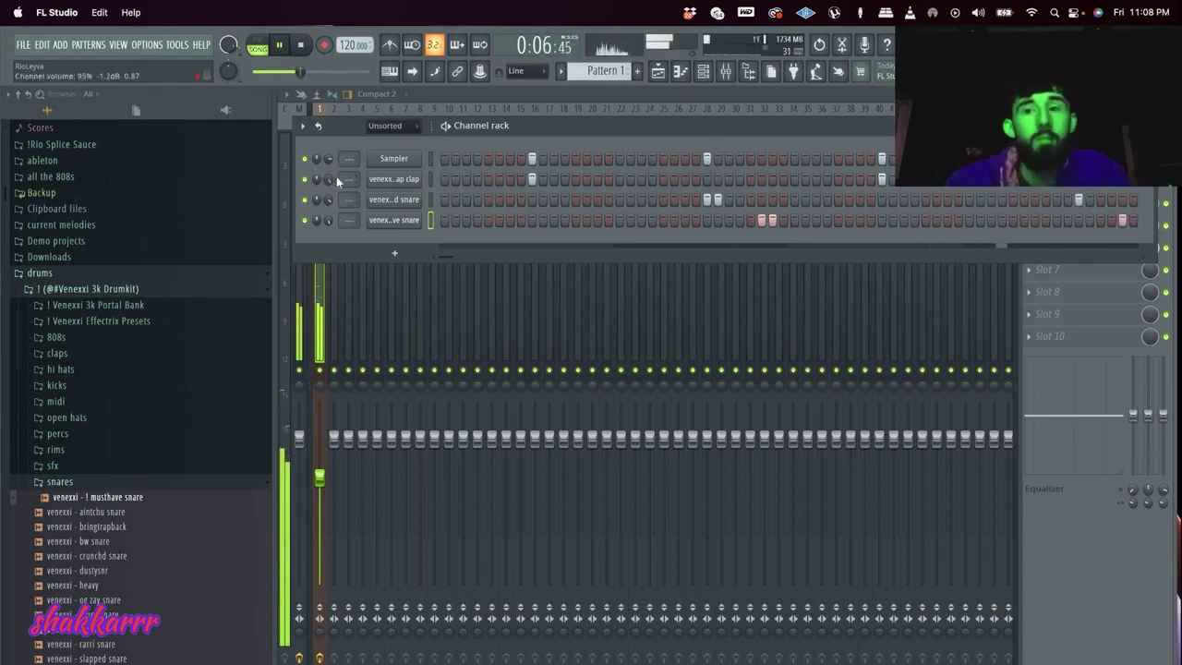
# - Raise the sample's mixer volume on Insert 1 to 83% (-4.0 dB)
pyautogui.moveTo(319, 477); pyautogui.dragTo(319, 463)
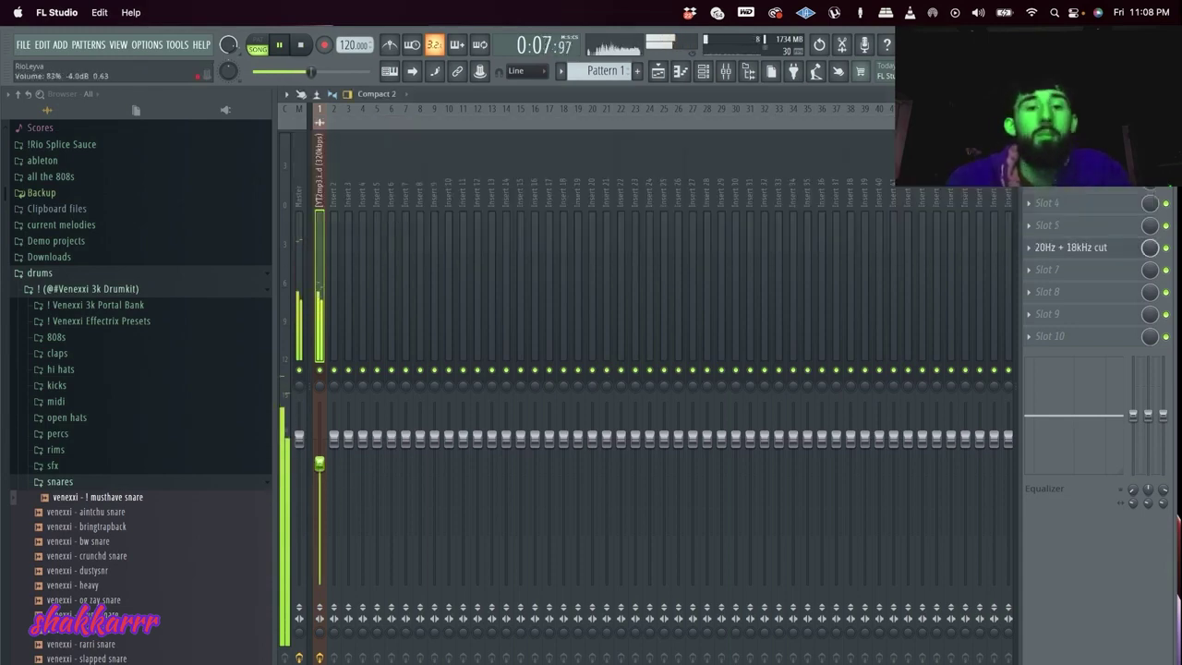
# - Move the chipped snare hit in the channel rack from step 59 to step 60
pyautogui.click(703, 72)
pyautogui.rightClick(1078, 201)
pyautogui.click(1089, 201)
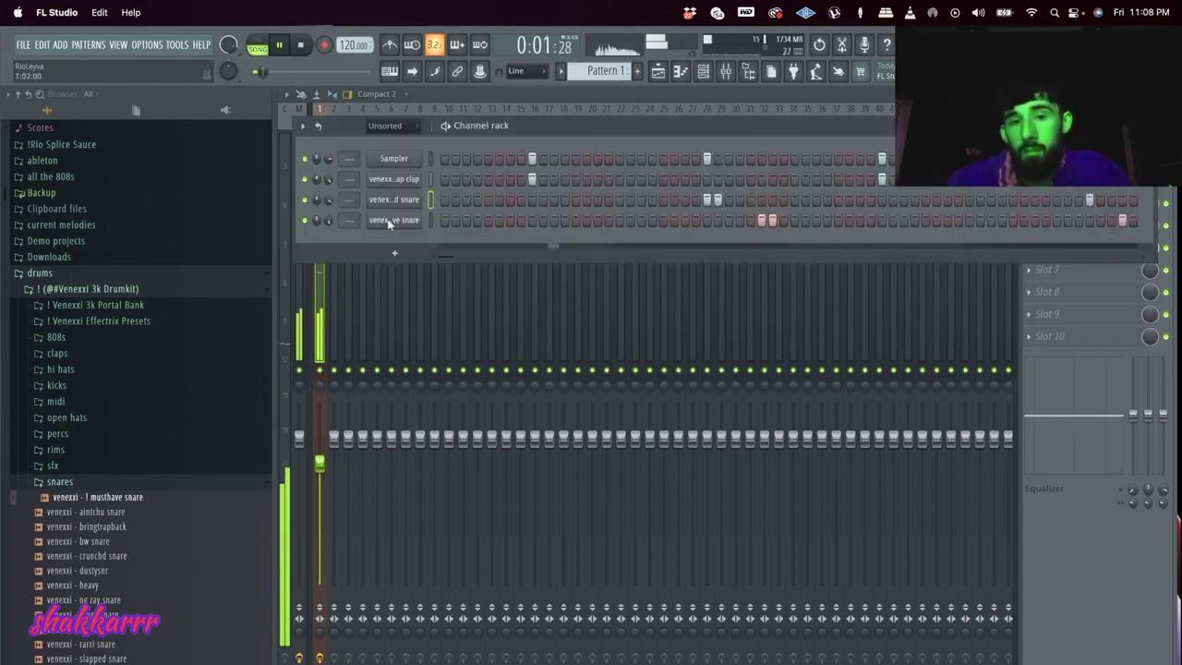
# - Duplicate the four-bar slap clap, chipped snare and musthave snare patterns into bars 5 to 8 of the piano roll
pyautogui.rightClick(411, 180)
pyautogui.click(481, 179)
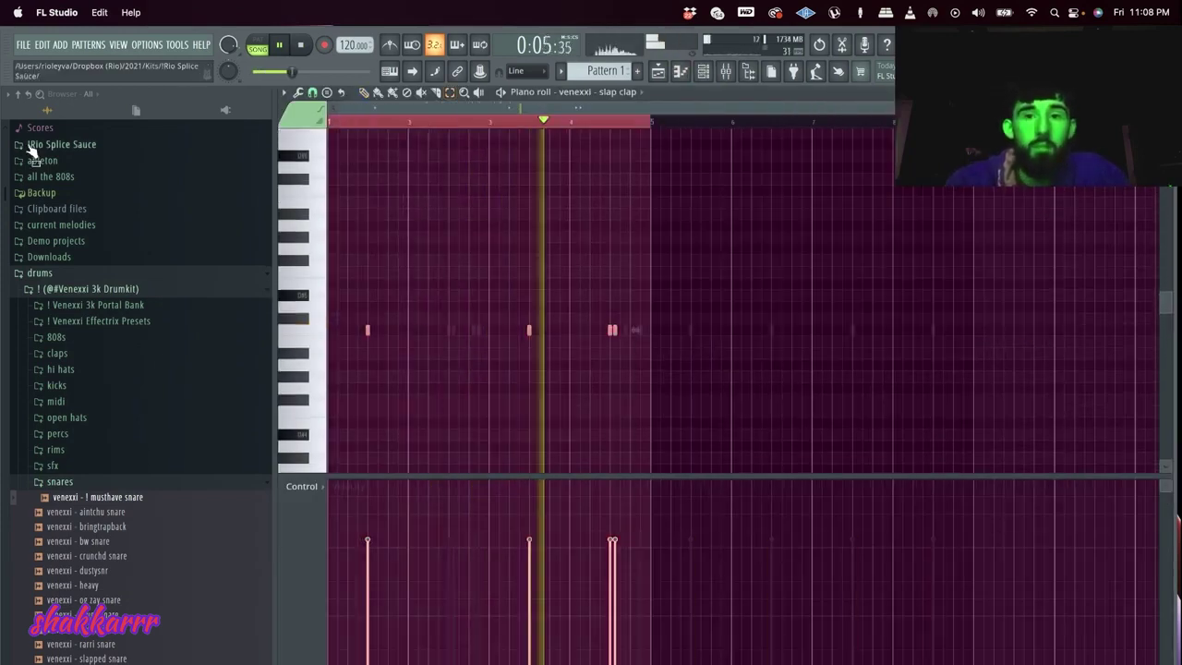
pyautogui.click(600, 91)
pyautogui.click(634, 169)
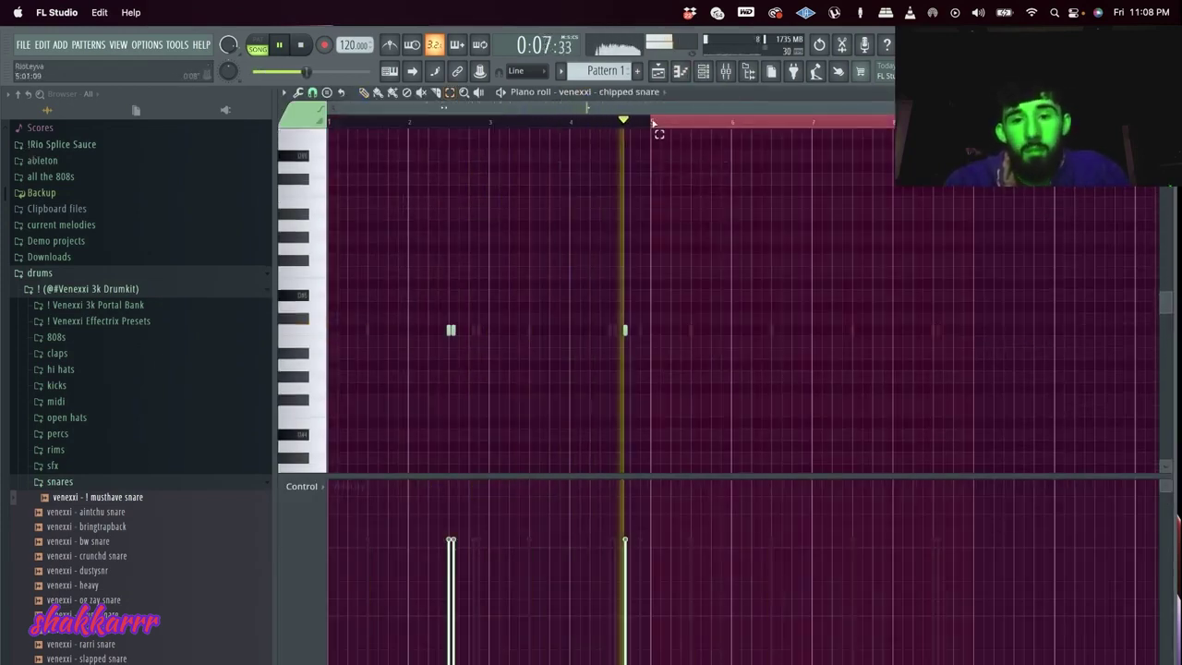
pyautogui.click(591, 91)
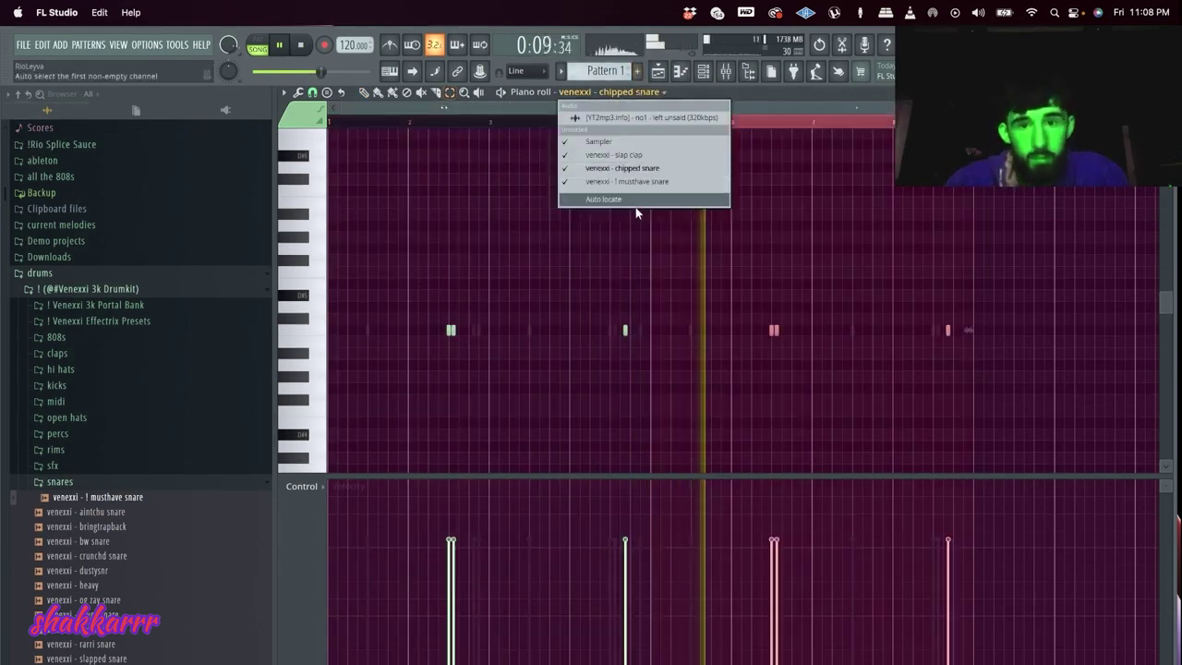
pyautogui.click(637, 113)
pyautogui.moveTo(652, 122); pyautogui.dragTo(577, 122)
pyautogui.hotkey('ctrl', 'b')
# - Trim the overhanging end of the sample clip on Track 2 at bar 9 in the playlist with the Slice tool
pyautogui.click(659, 71)
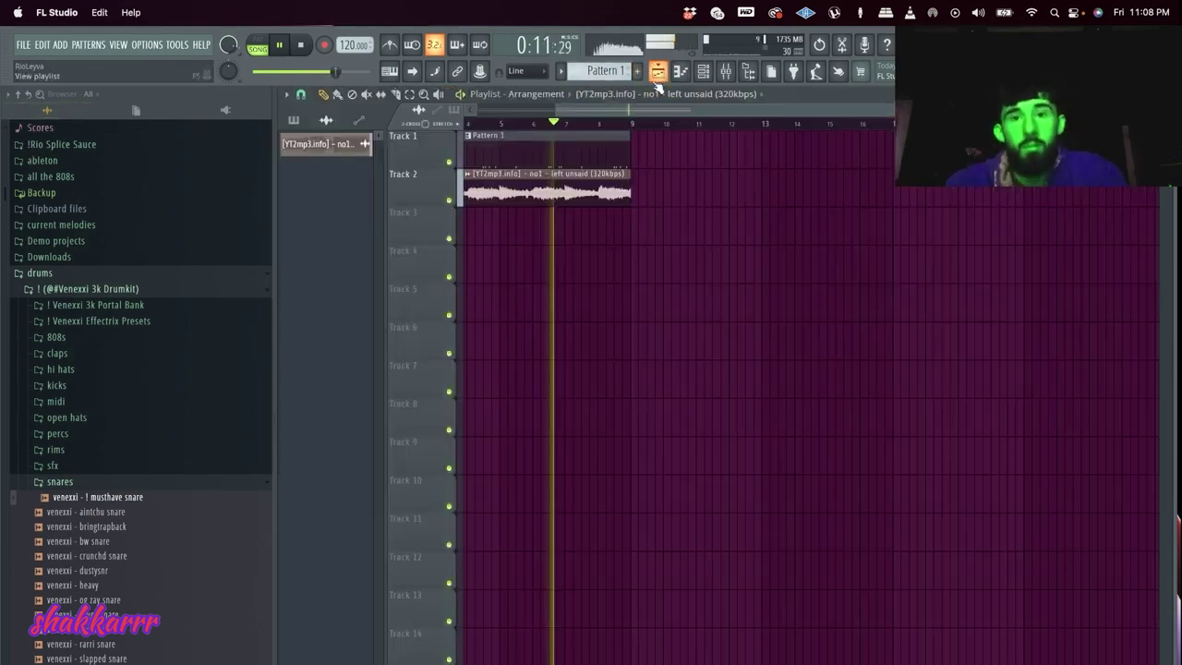
pyautogui.doubleClick(570, 176)
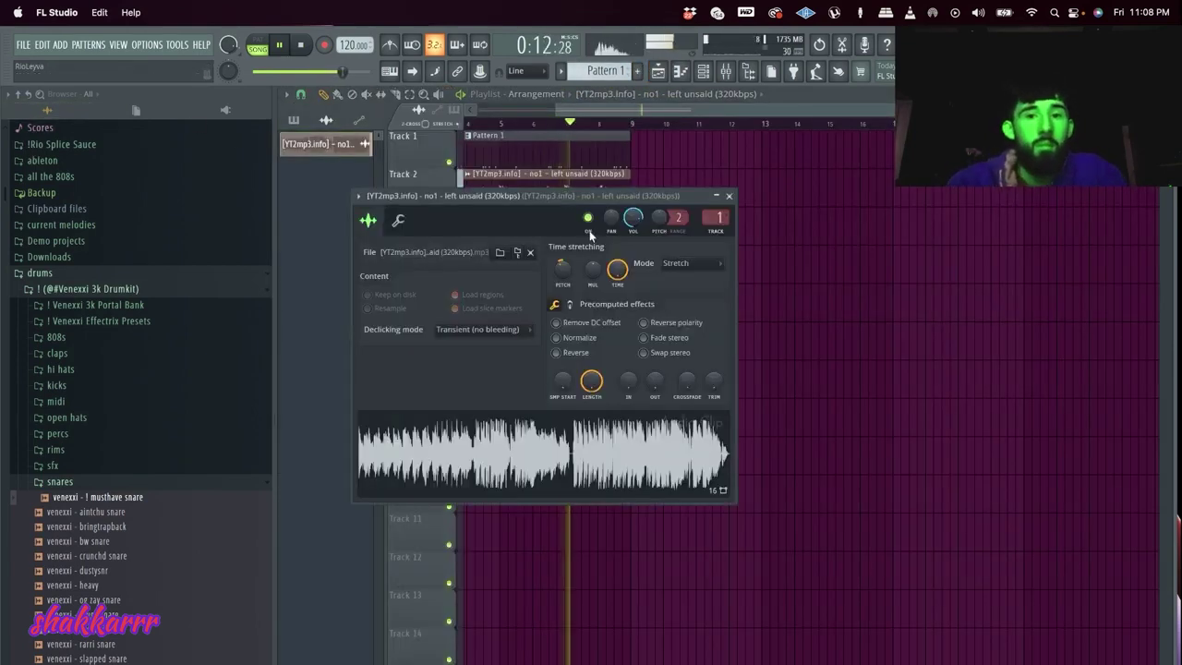
pyautogui.click(674, 165)
pyautogui.rightClick(678, 164)
pyautogui.scroll(5, 697, 205)
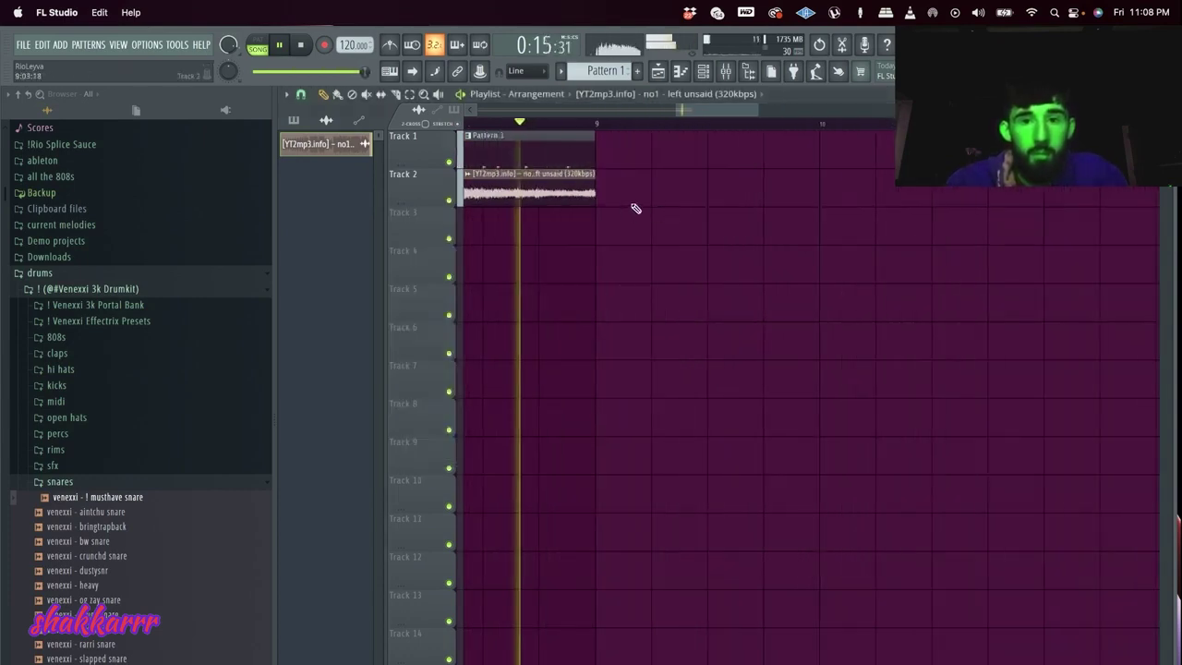
pyautogui.scroll(3, 642, 207)
pyautogui.click(301, 94)
pyautogui.click(318, 280)
pyautogui.press('c')
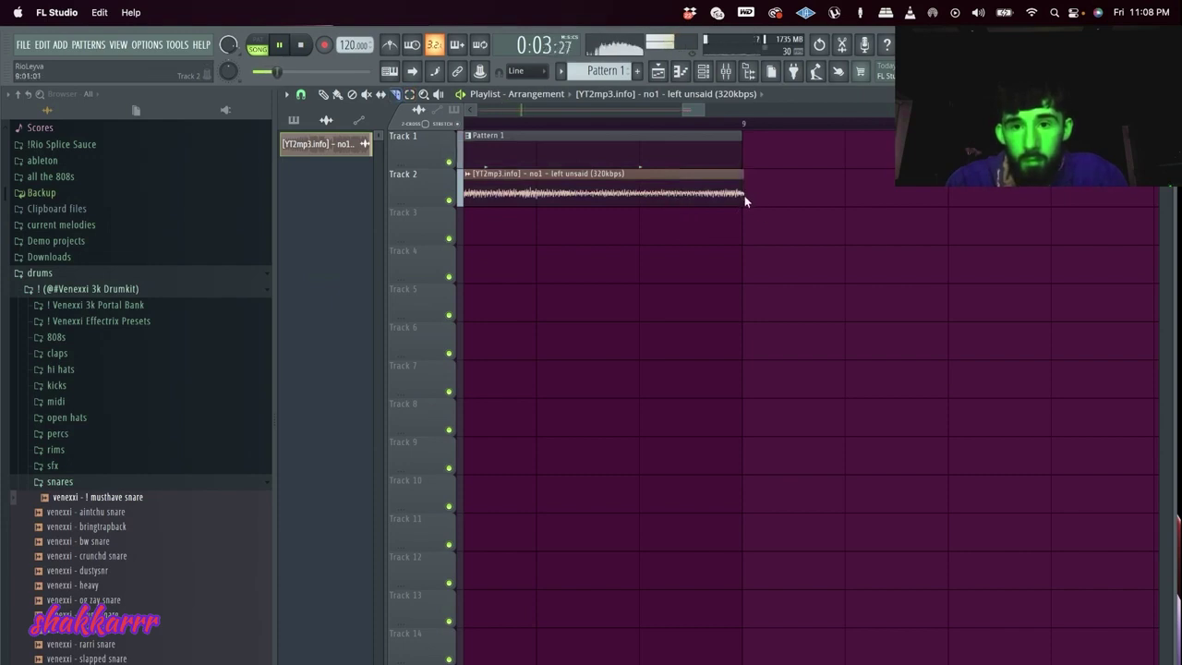
# - Set the project tempo to 116 BPM and show all channels in the channel rack
pyautogui.press('F6')
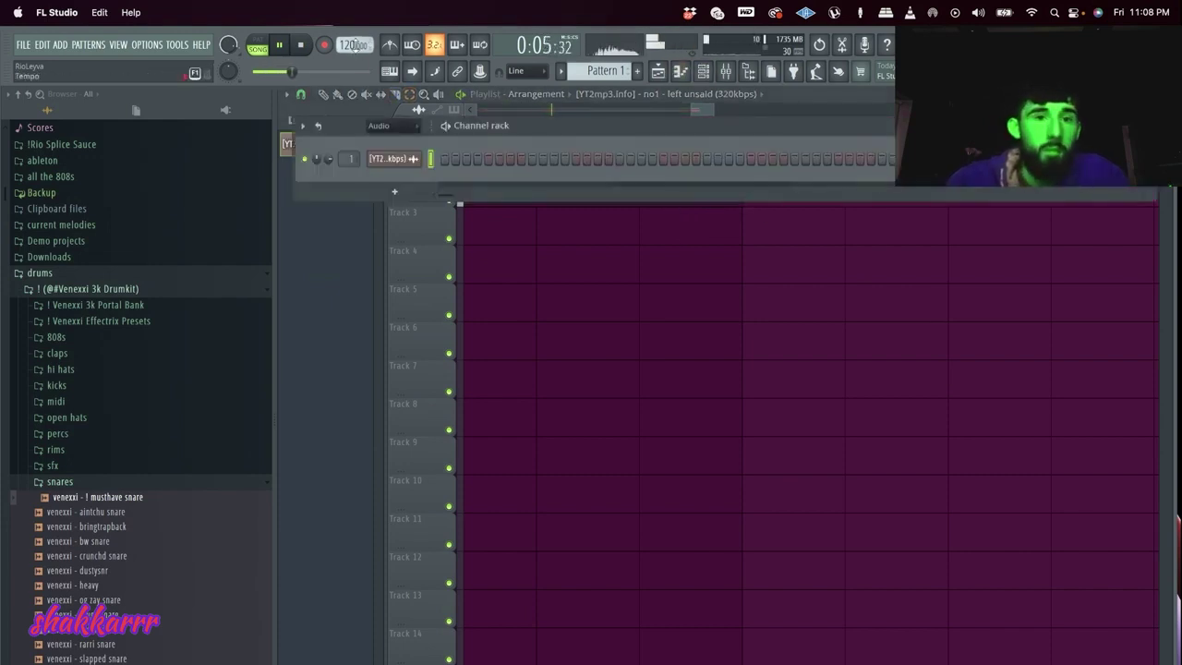
pyautogui.click(392, 129)
pyautogui.click(383, 136)
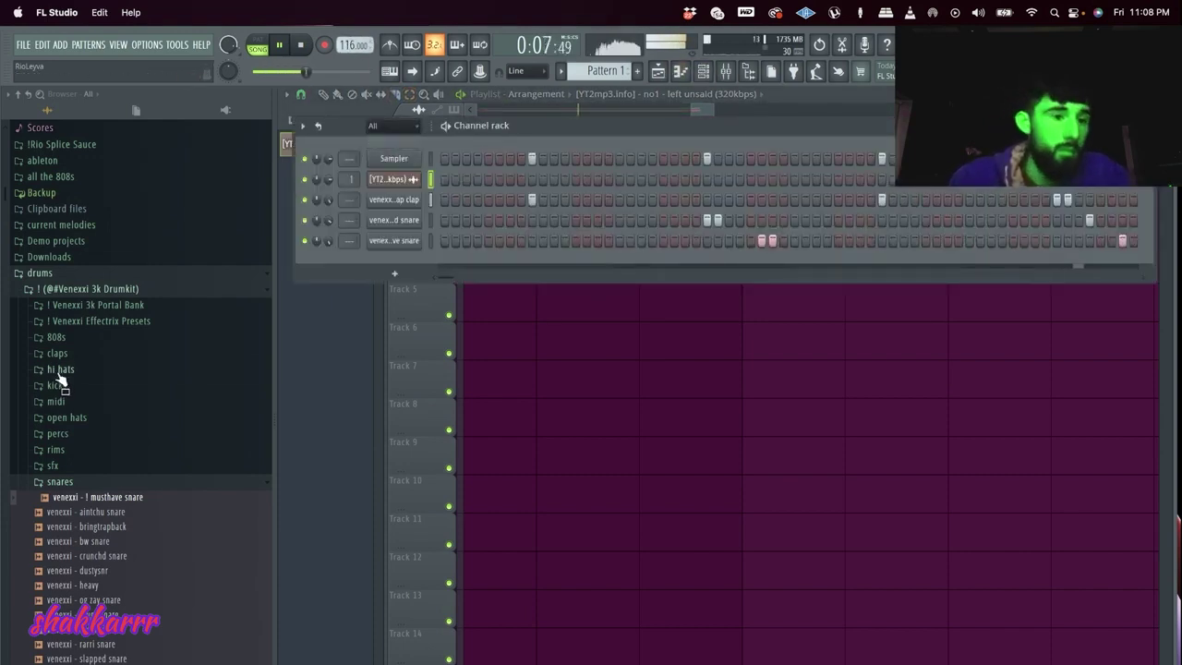
# - Add "venexxi - hit 2" from the hi hats folder to the channel rack and open it in the piano roll
pyautogui.click(60, 368)
pyautogui.moveTo(74, 458); pyautogui.dragTo(286, 242)
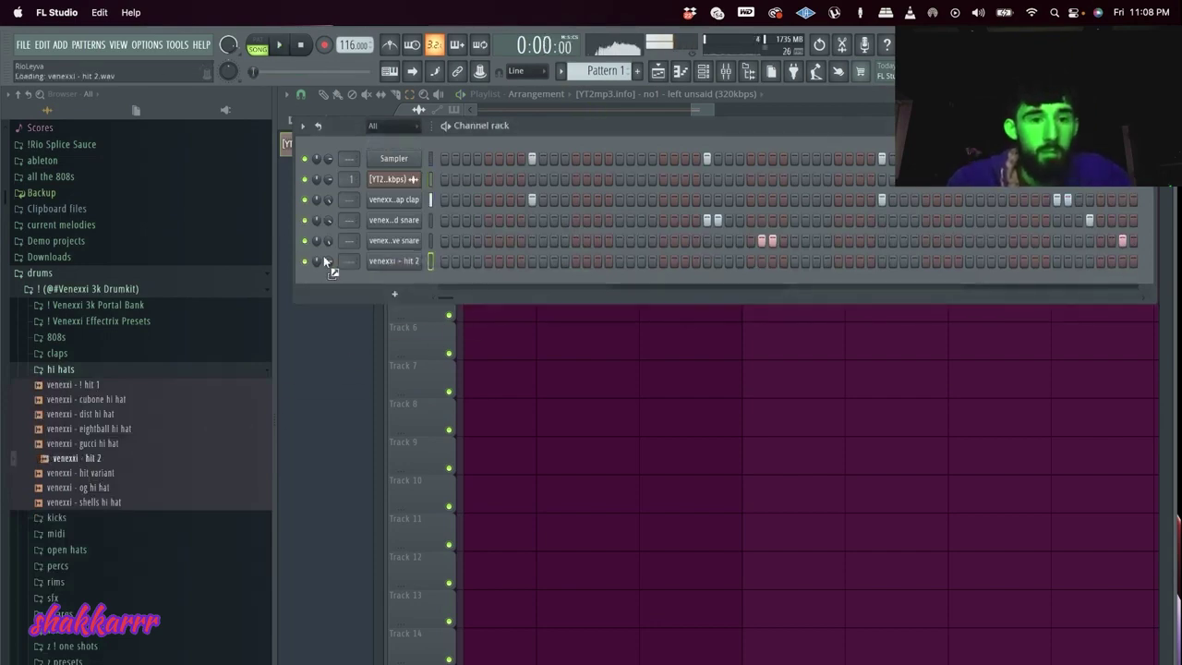
pyautogui.rightClick(379, 263)
pyautogui.click(439, 260)
# - Paint four hi-hat notes a sixth of a beat apart on C5 from bar 1, plus a single note on step 7
pyautogui.scroll(5, 321, 333)
pyautogui.click(313, 93)
pyautogui.click(330, 147)
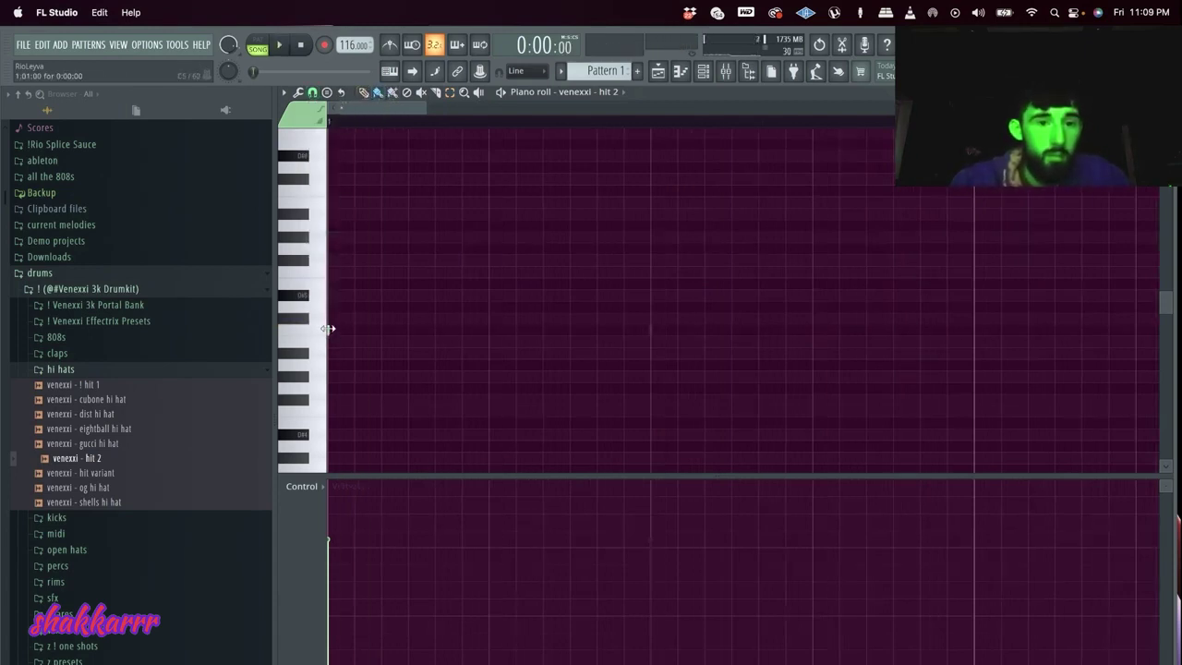
pyautogui.moveTo(343, 335); pyautogui.dragTo(414, 333)
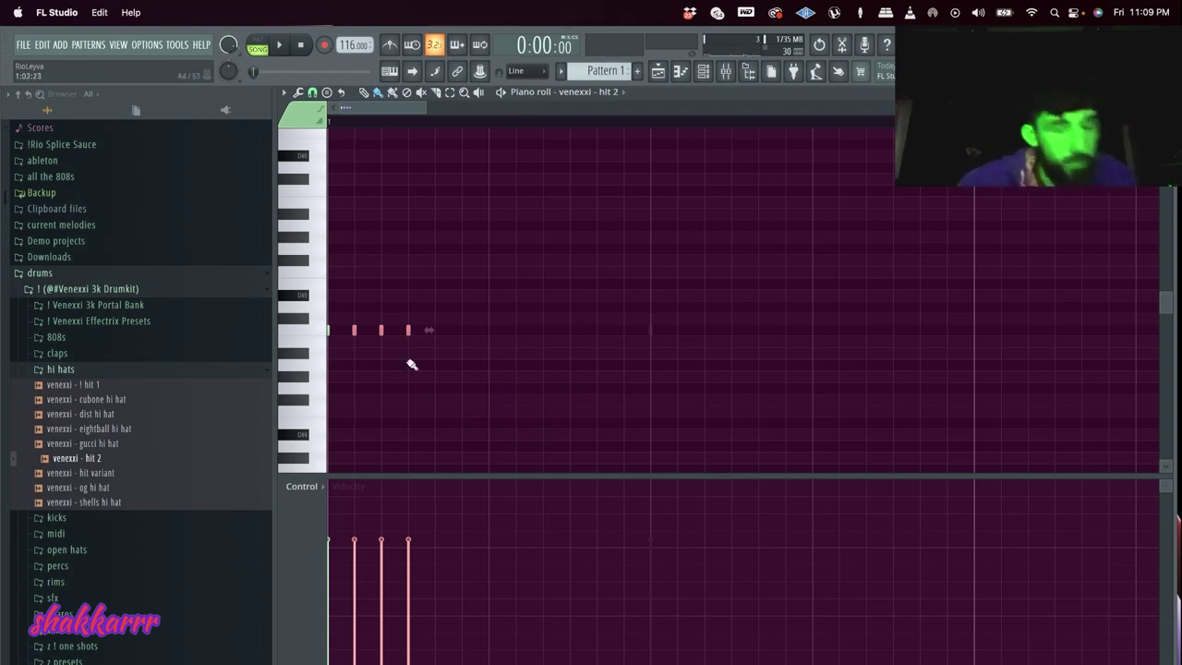
pyautogui.press('space')
pyautogui.click(569, 330)
pyautogui.click(314, 93)
pyautogui.click(337, 198)
pyautogui.moveTo(813, 272); pyautogui.dragTo(840, 271)
pyautogui.click(893, 271)
pyautogui.moveTo(942, 288); pyautogui.dragTo(686, 241)
pyautogui.press('Delete')
pyautogui.click(1069, 330)
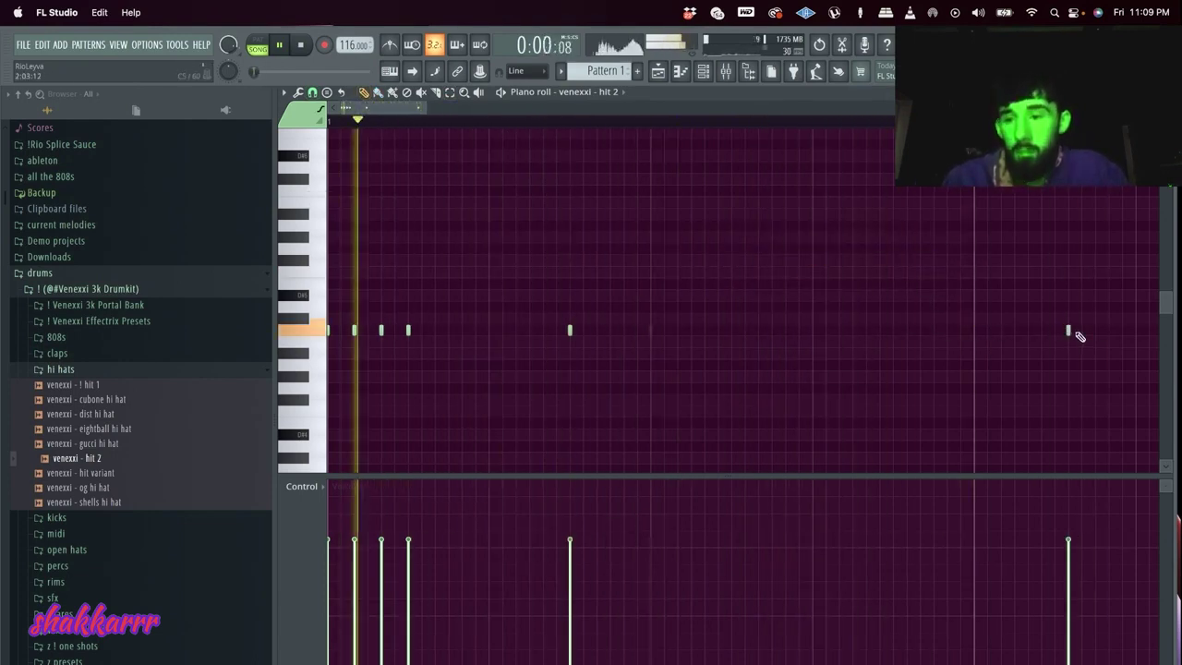
pyautogui.keyDown('ctrl'); pyautogui.scroll(-1, 1062, 351); pyautogui.keyUp('ctrl')
pyautogui.rightClick(951, 330)
pyautogui.click(944, 330)
pyautogui.rightClick(945, 332)
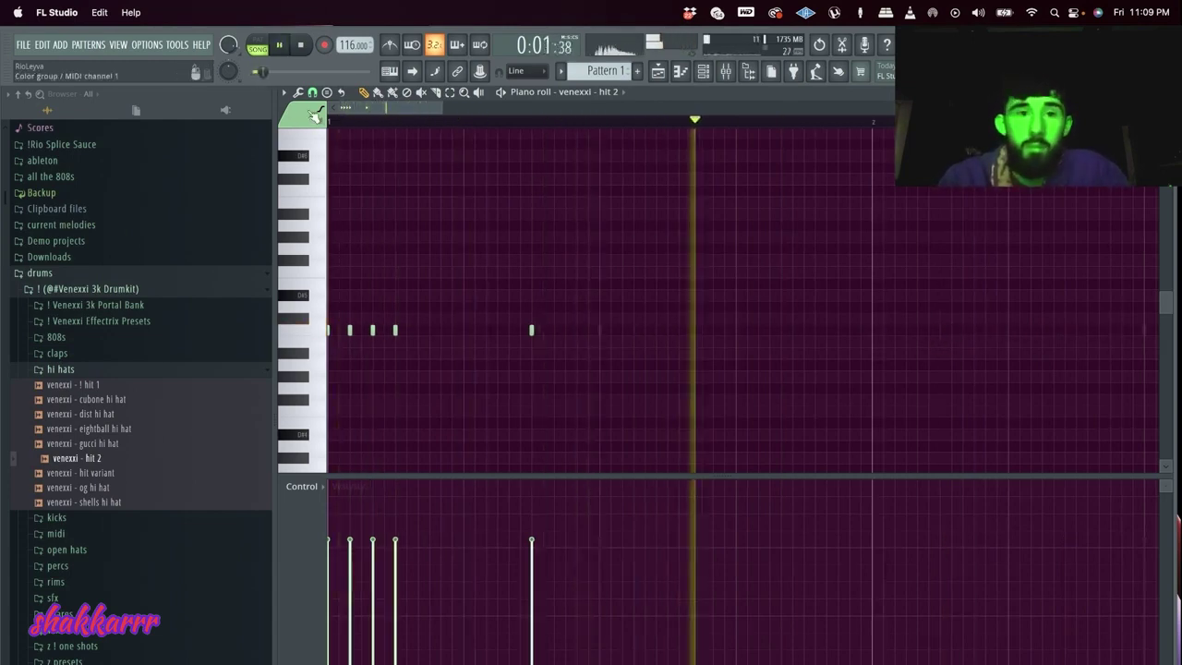
# - Place C5 hi-hat notes in bar 2 on step 3 and as a quick double on step 5
pyautogui.click(313, 94)
pyautogui.click(330, 212)
pyautogui.click(941, 328)
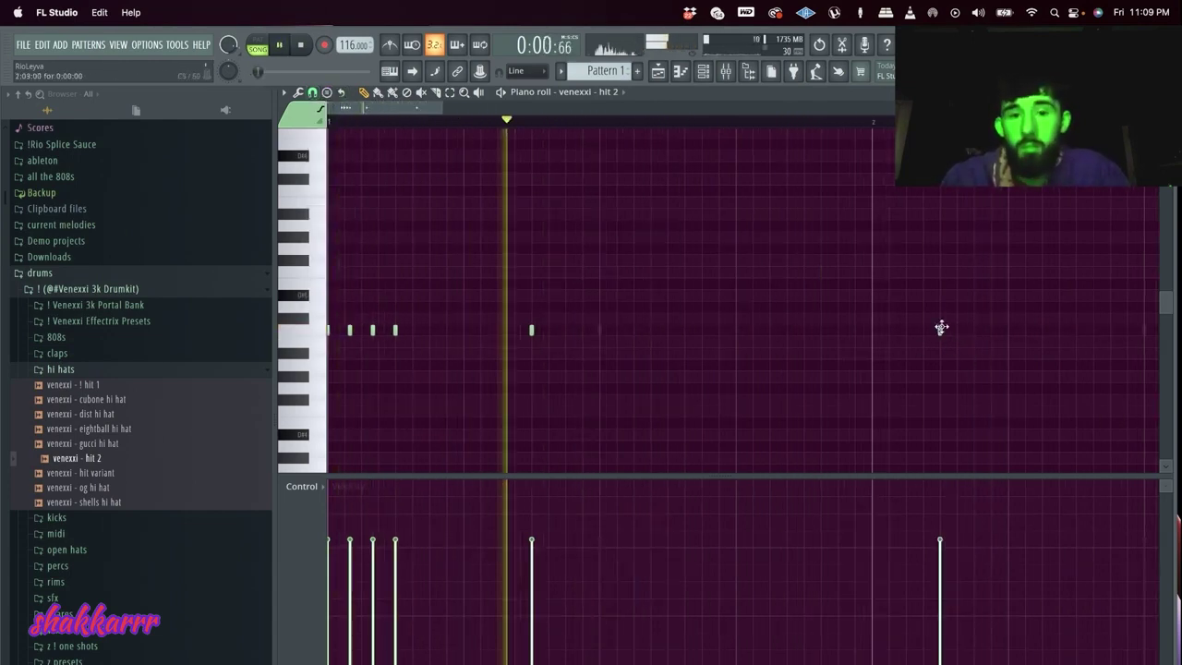
pyautogui.click(1009, 330)
pyautogui.click(1025, 331)
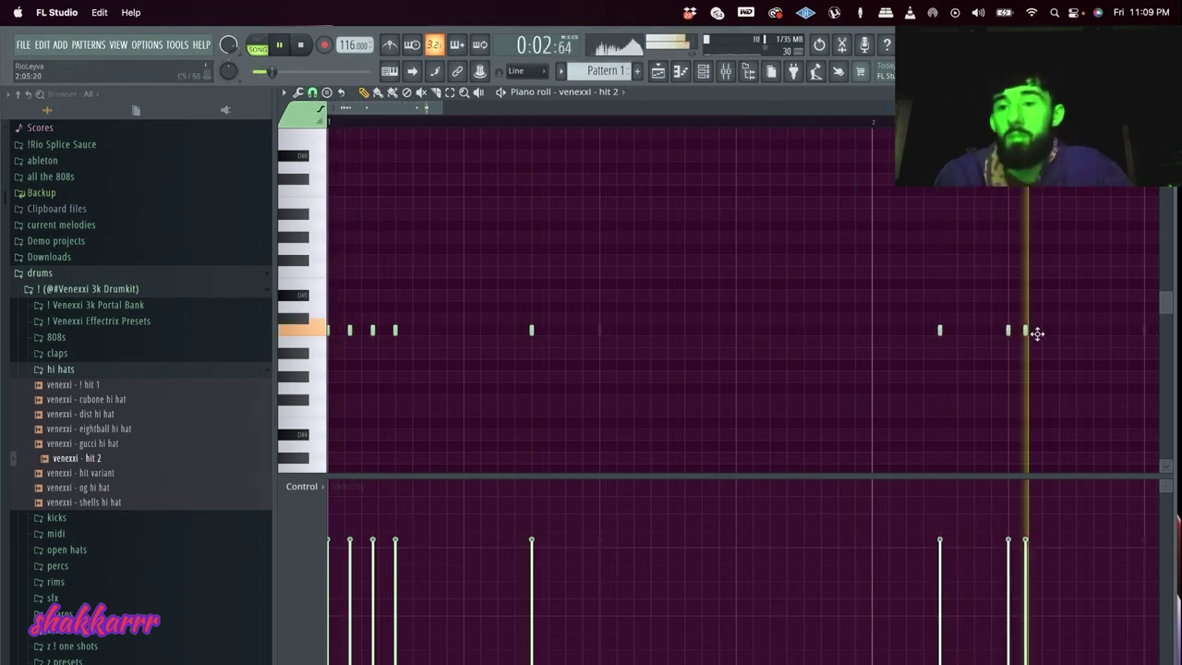
# - Paint a five-note C5 hi-hat roll from step 11 of bar 2 and single notes on steps 1 and 3 of bar 3
pyautogui.scroll(-4, 1016, 322)
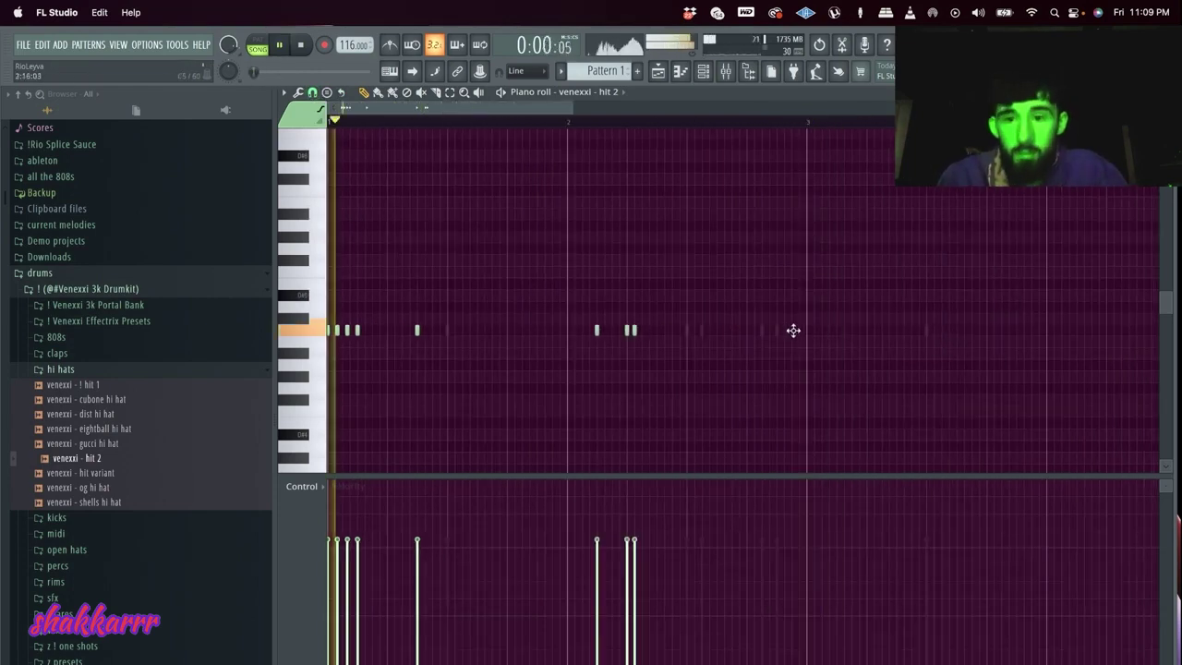
pyautogui.scroll(3, 678, 340)
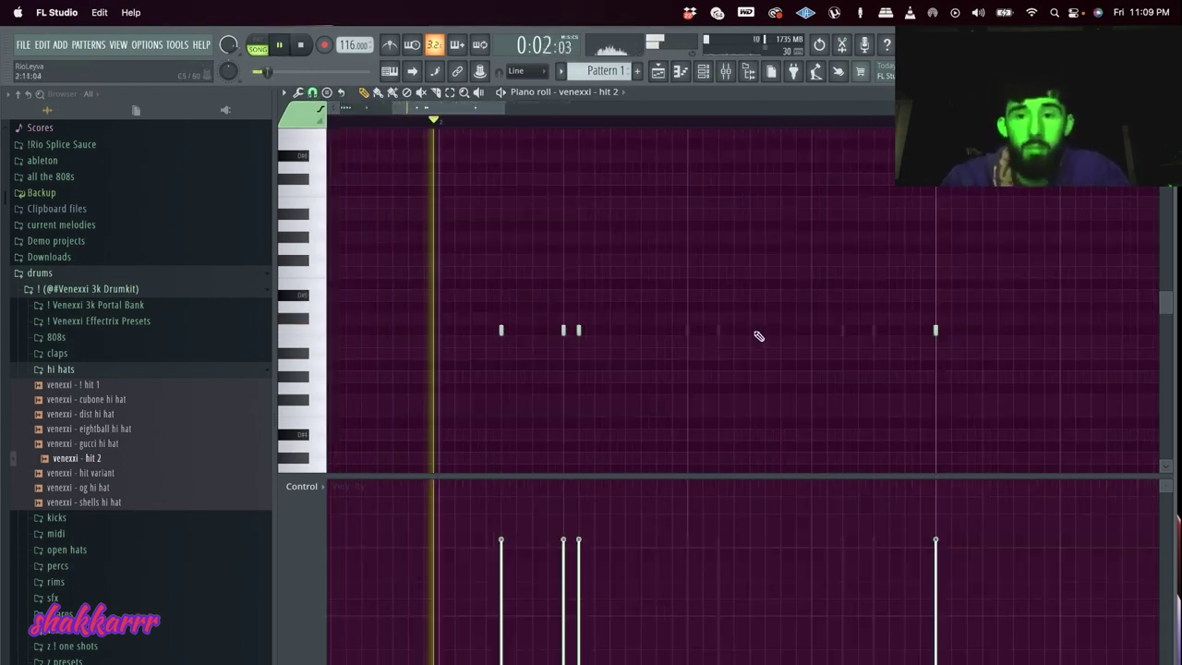
pyautogui.moveTo(749, 329); pyautogui.dragTo(810, 330)
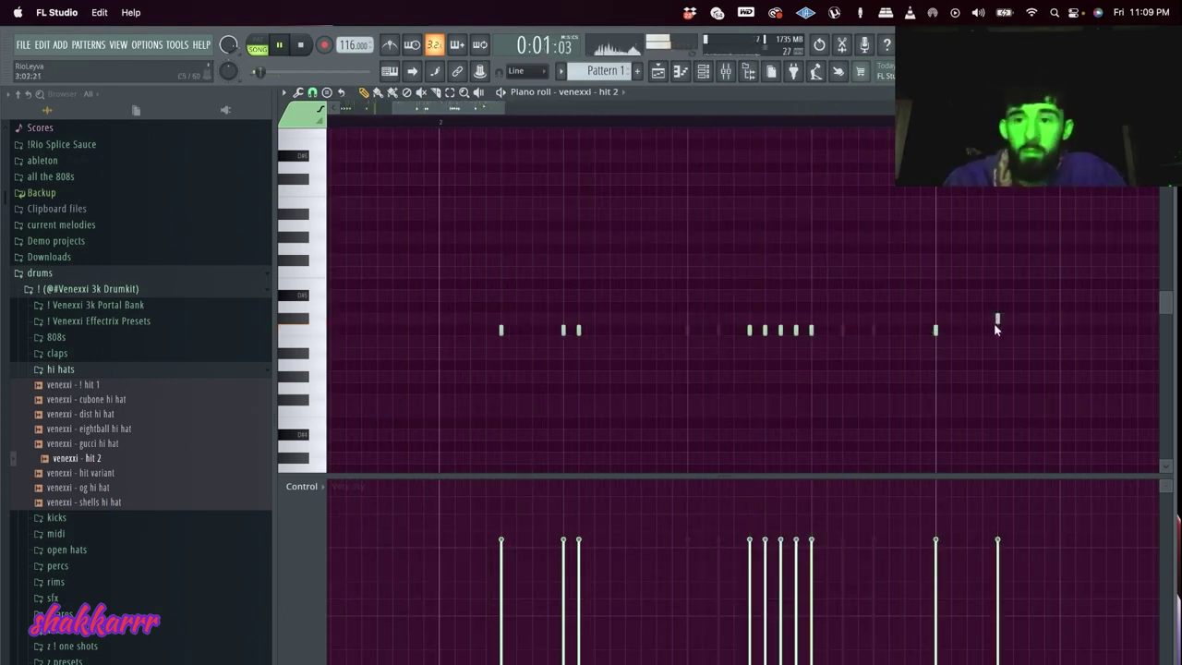
pyautogui.click(998, 329)
# - Transpose the five-note hi-hat roll down three semitones to A4 and give it a falling velocity ramp
pyautogui.moveTo(836, 342); pyautogui.dragTo(666, 288)
pyautogui.hotkey('shift', 'Down')
pyautogui.hotkey('shift', 'Down')
pyautogui.hotkey('shift', 'Down')
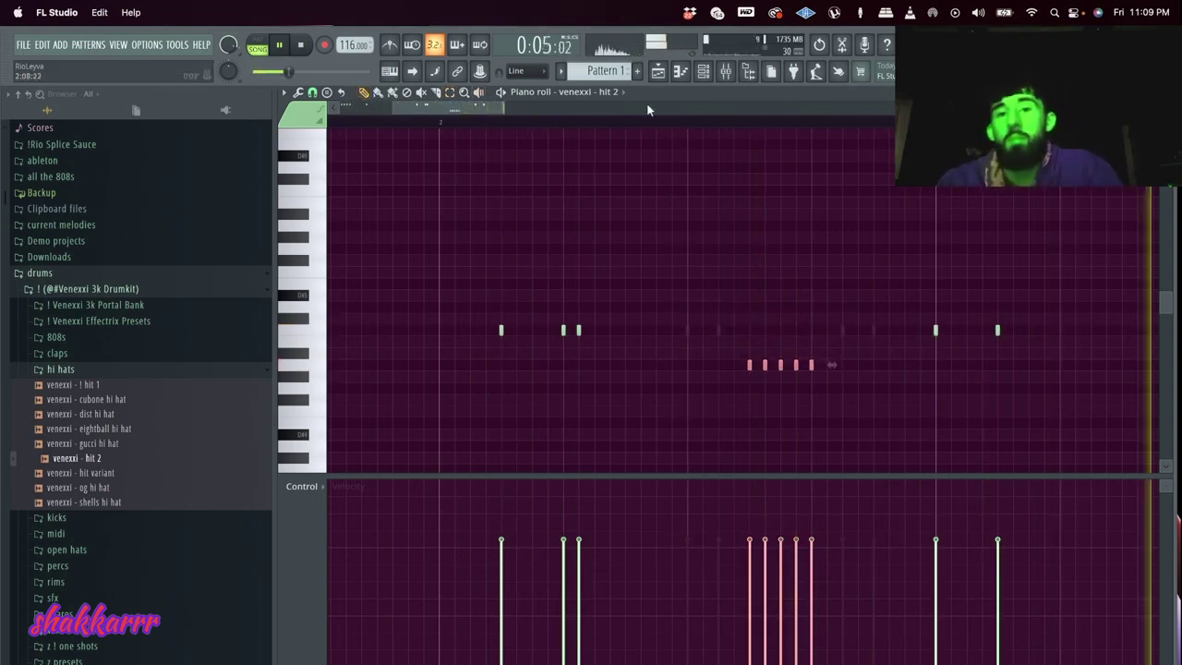
pyautogui.moveTo(727, 556); pyautogui.dragTo(782, 635)
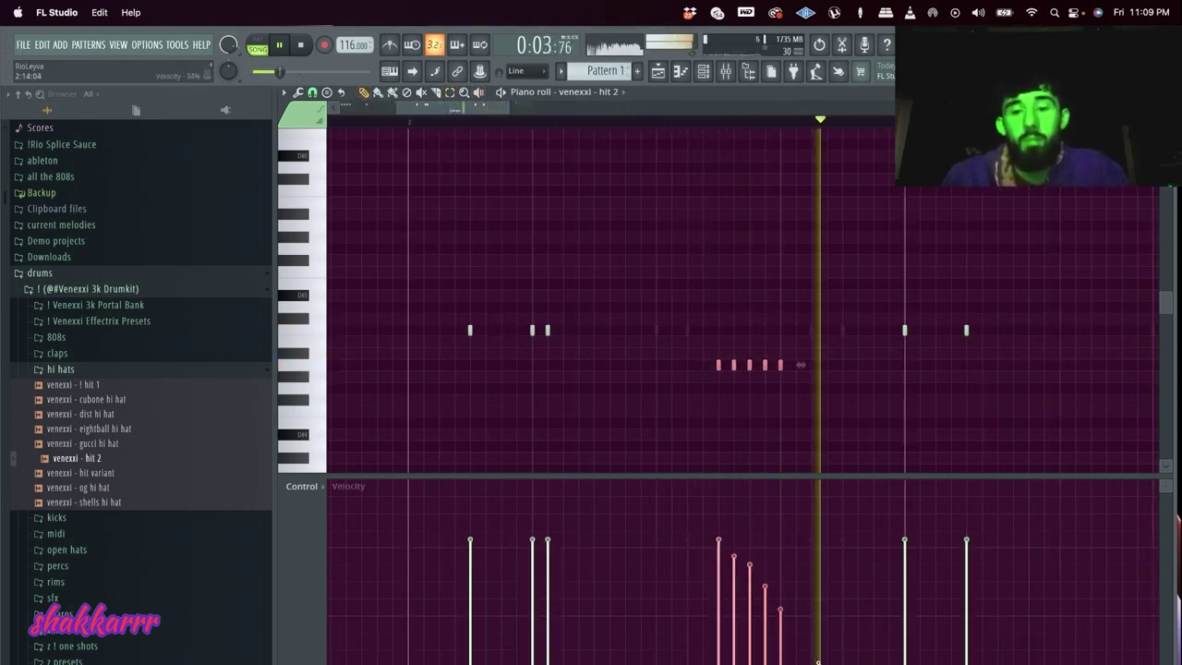
# - Copy the five-note roll one beat onward, with velocities falling steeply across the first roll and rising across the copy
pyautogui.moveTo(719, 369); pyautogui.dragTo(843, 371)
pyautogui.moveTo(926, 389); pyautogui.dragTo(708, 352)
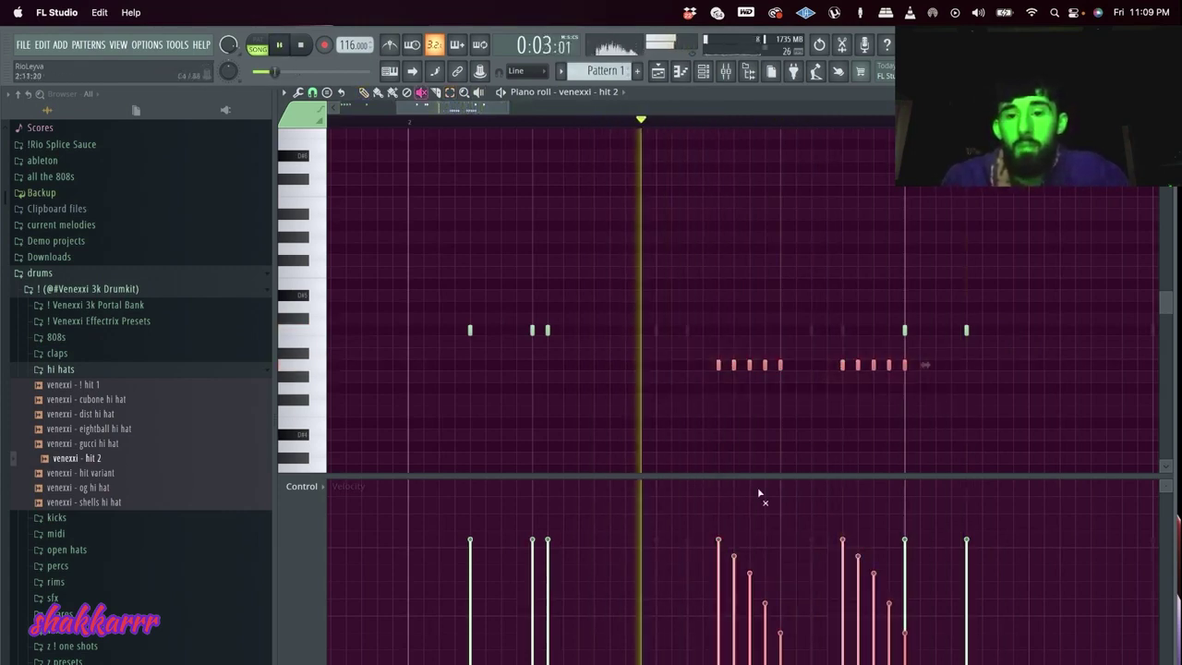
pyautogui.moveTo(717, 547); pyautogui.dragTo(780, 663)
pyautogui.moveTo(910, 541); pyautogui.dragTo(842, 663)
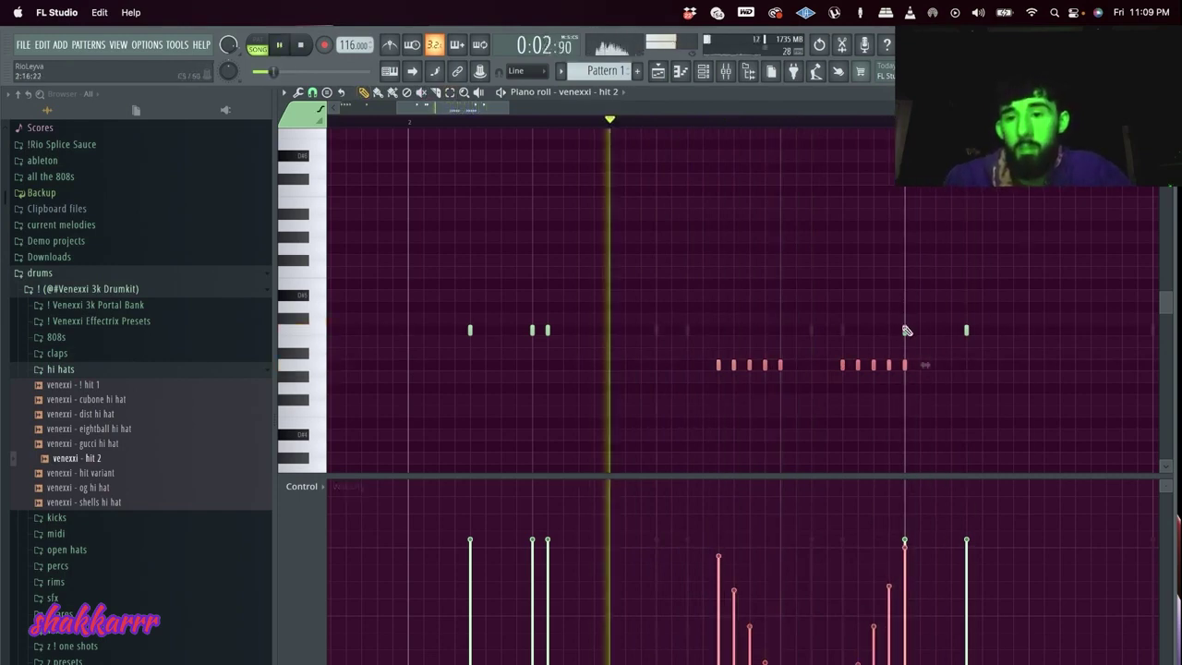
# - Paint seven D#5 hi-hat notes from step 7 to step 11 of bar 3, with velocities rising to the middle note and then falling
pyautogui.click(312, 91)
pyautogui.click(342, 240)
pyautogui.moveTo(684, 296); pyautogui.dragTo(834, 296)
pyautogui.moveTo(660, 651)
pyautogui.mouseDown()
pyautogui.moveTo(691, 613)
pyautogui.moveTo(772, 567)
pyautogui.moveTo(838, 613)
pyautogui.moveTo(836, 638)
pyautogui.mouseUp()
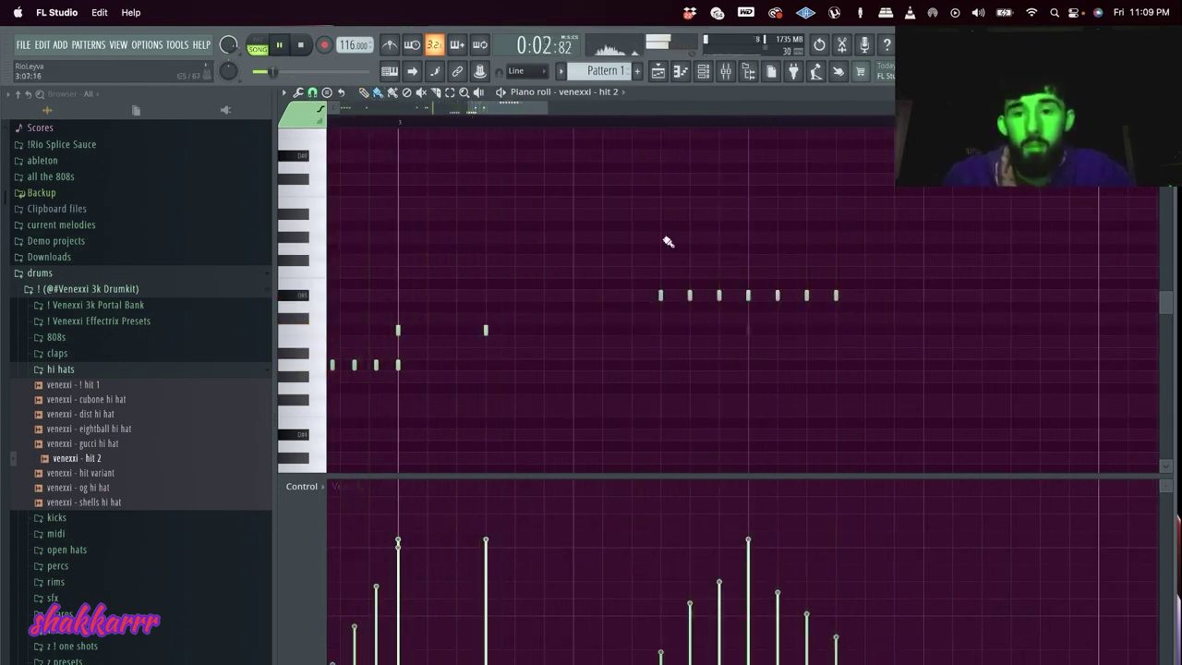
# - Add A#4 hi-hat notes in bar 3 as a double on step 13 and a single on step 15, and raise their velocities evenly
pyautogui.click(312, 93)
pyautogui.click(333, 193)
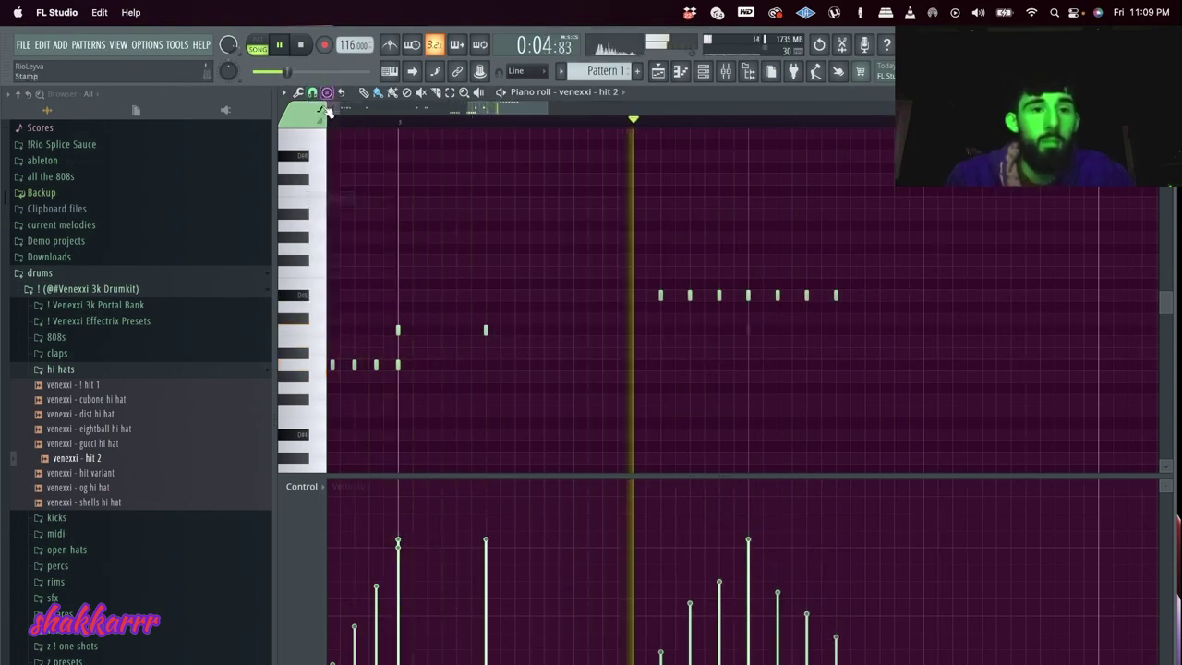
pyautogui.moveTo(923, 352); pyautogui.dragTo(950, 352)
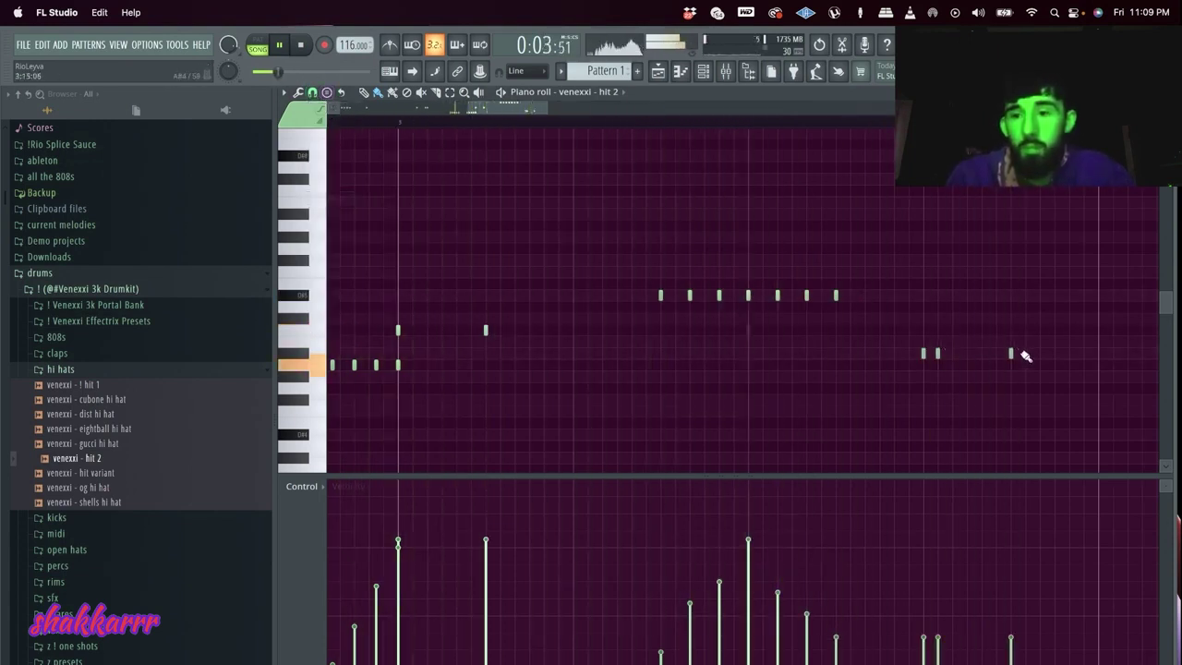
pyautogui.moveTo(919, 563)
pyautogui.mouseDown()
pyautogui.moveTo(1042, 555)
pyautogui.moveTo(921, 555)
pyautogui.moveTo(938, 553)
pyautogui.mouseUp()
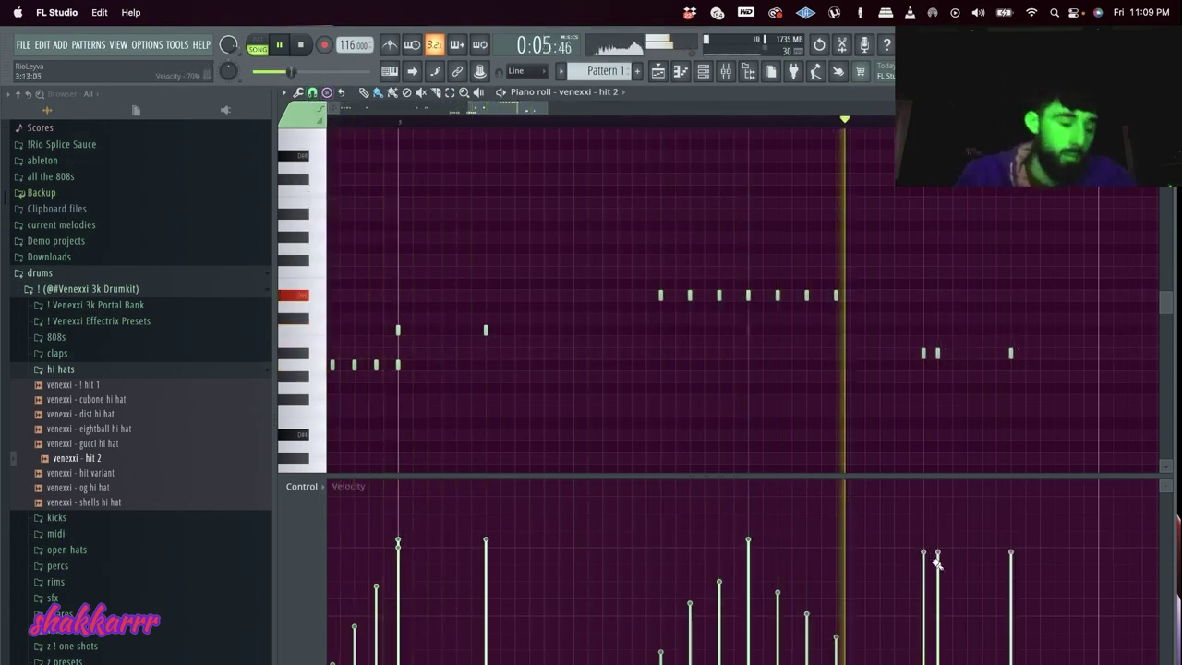
# - Place C#5 hi-hat notes on steps 3, 5, 13 and 14 of bar 4, plus a quick double on step 15
pyautogui.scroll(-4, 930, 427)
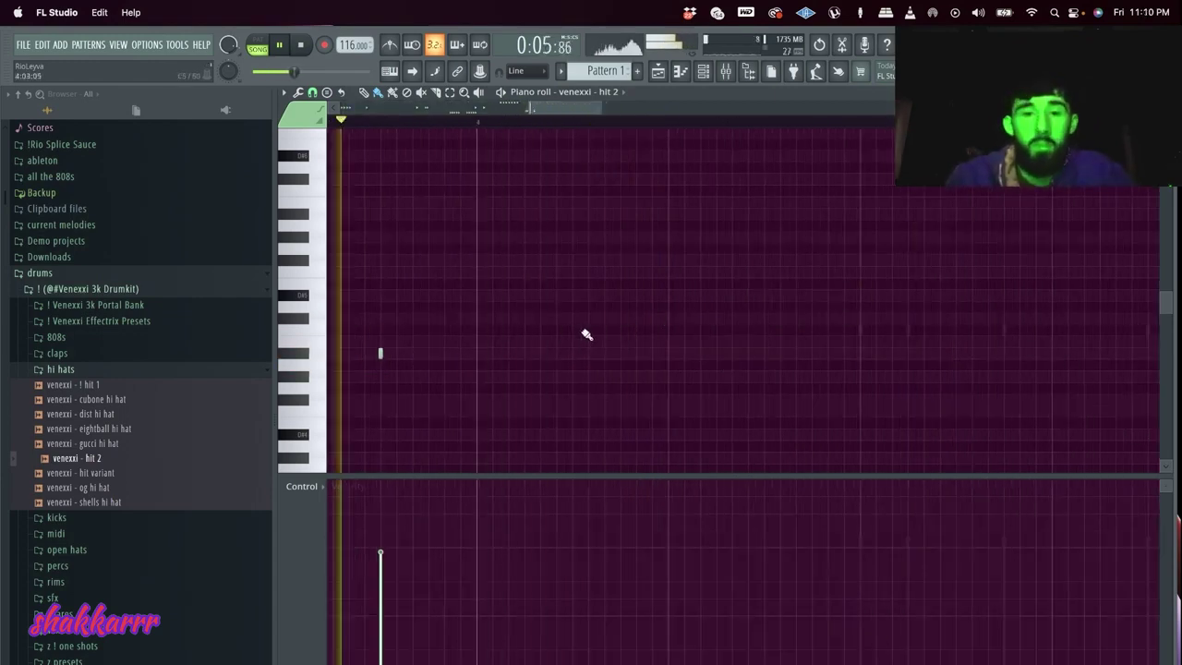
pyautogui.click(572, 319)
pyautogui.click(668, 319)
pyautogui.click(1052, 318)
pyautogui.click(1100, 319)
pyautogui.scroll(-4, 1109, 321)
pyautogui.click(1132, 319)
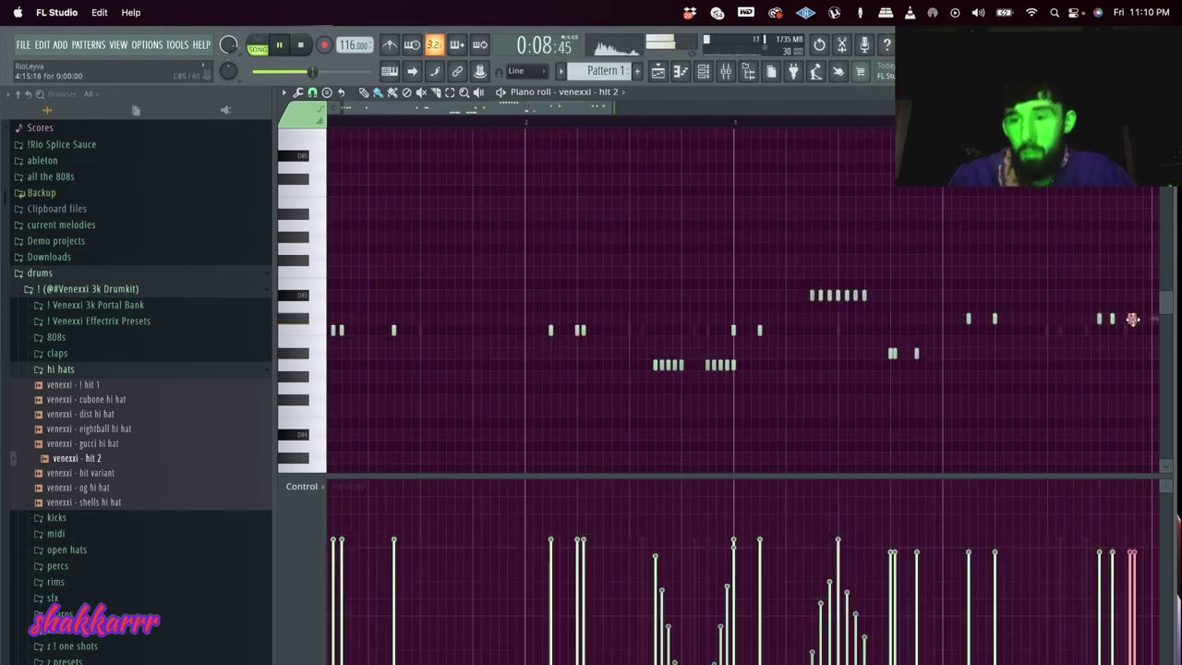
# - Duplicate the four-bar hi-hat pattern into bars 5 to 8
pyautogui.scroll(2, 1132, 321)
pyautogui.scroll(-4, 1061, 324)
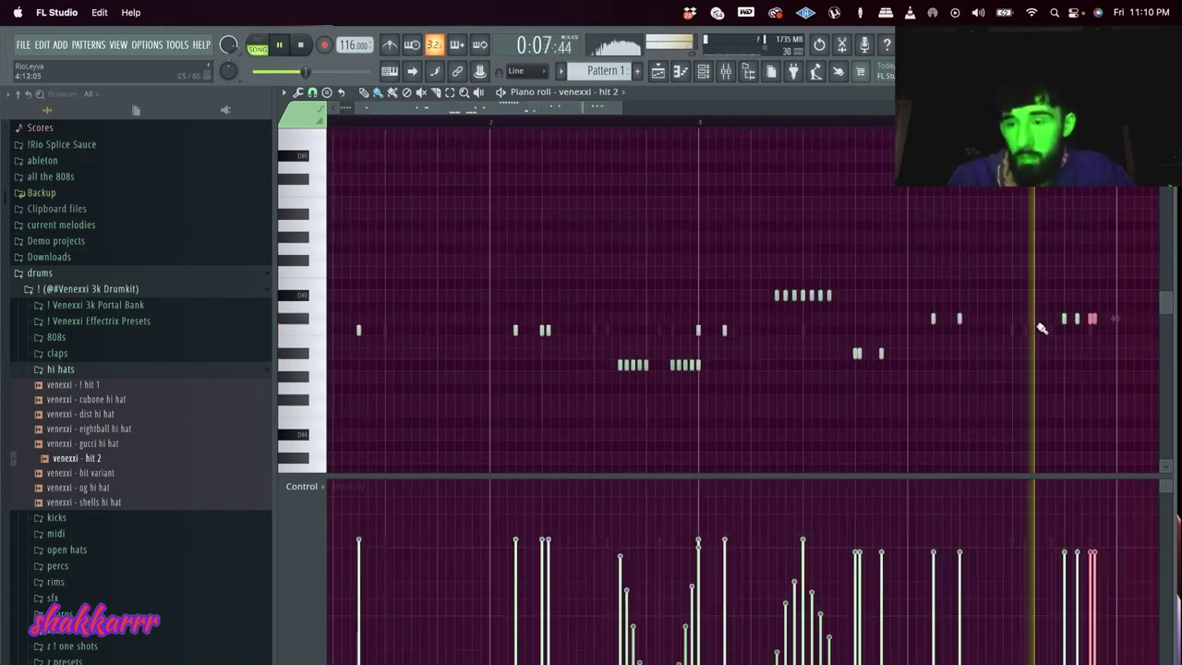
pyautogui.moveTo(776, 126); pyautogui.dragTo(234, 144)
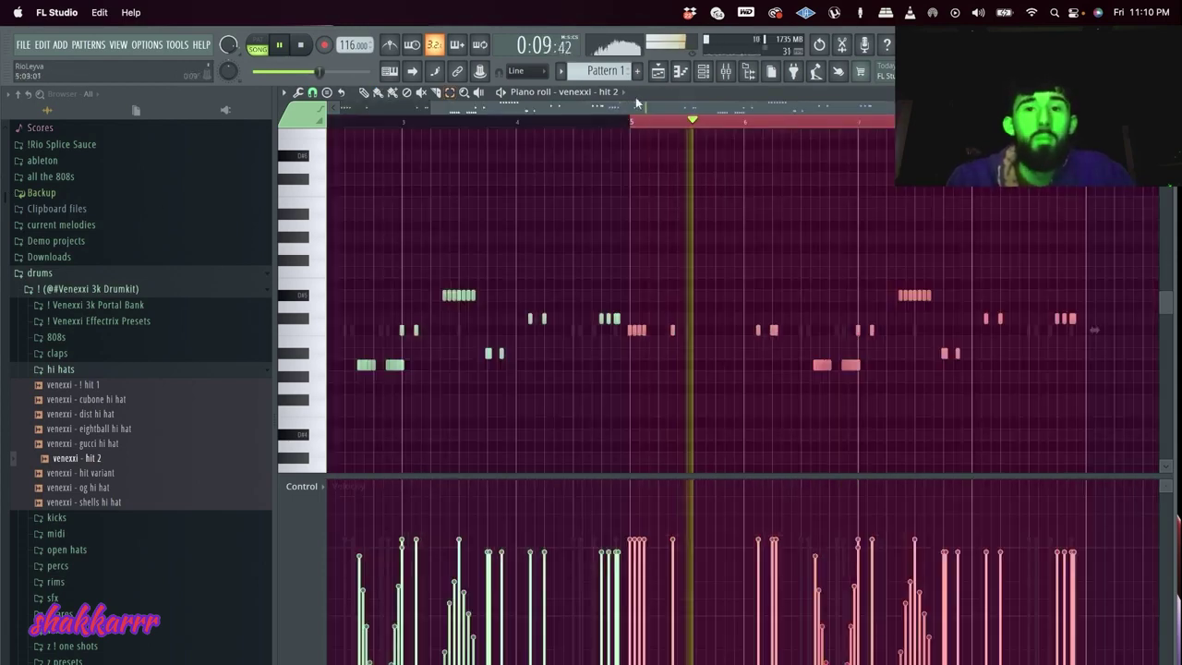
# - Route the "venexxi - hit 2" hi-hat channel to mixer insert 11
pyautogui.press('F6')
pyautogui.press('F9')
pyautogui.hotkey('ctrl', 'l')
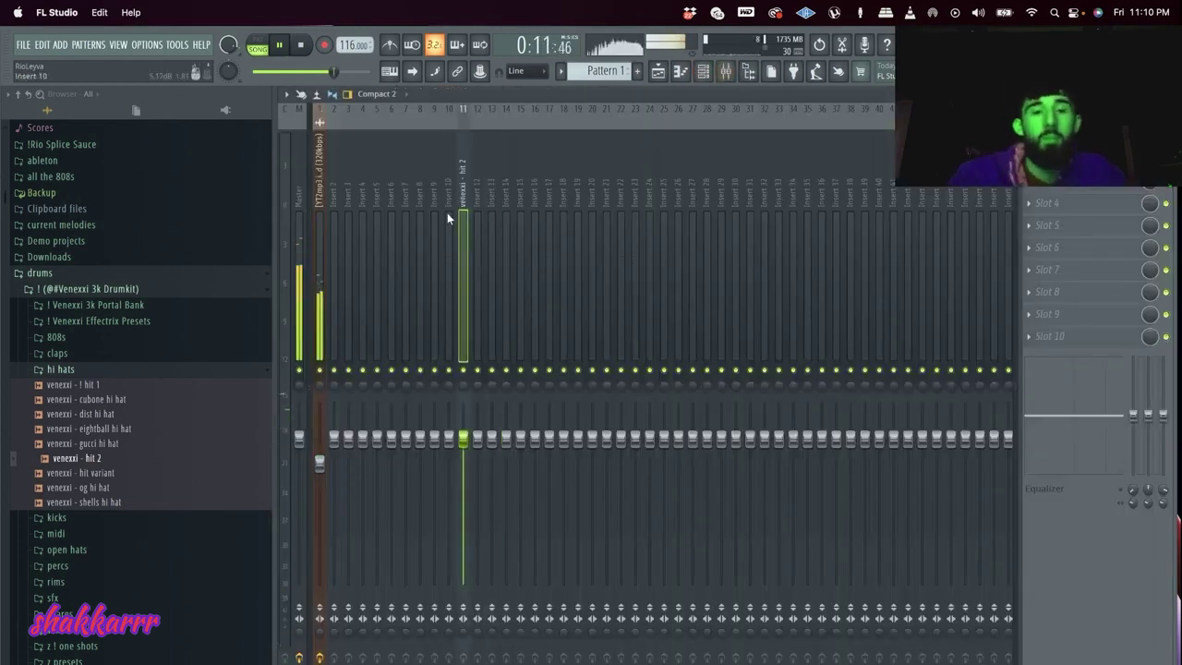
# - Load Effectrix into slot 5 of the hi-hat's mixer insert and draw a Reverse block across steps 6 to 8
pyautogui.click(1129, 227)
pyautogui.moveTo(1045, 244)
pyautogui.moveTo(979, 299)
pyautogui.click(886, 333)
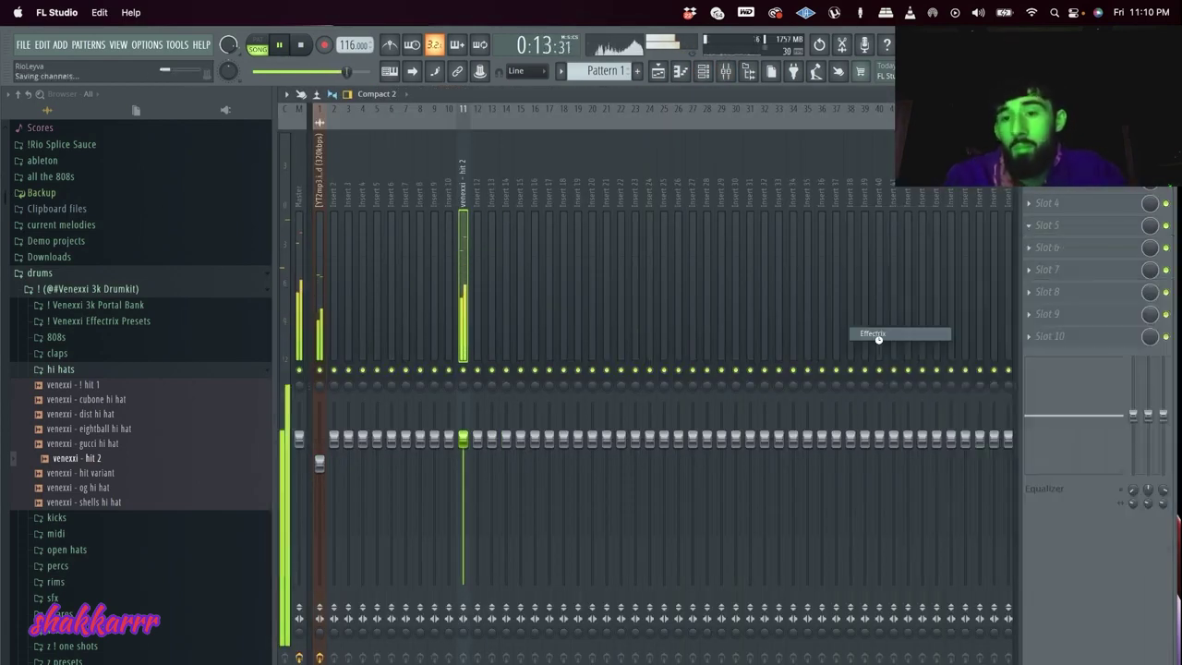
pyautogui.moveTo(273, 228); pyautogui.dragTo(289, 230)
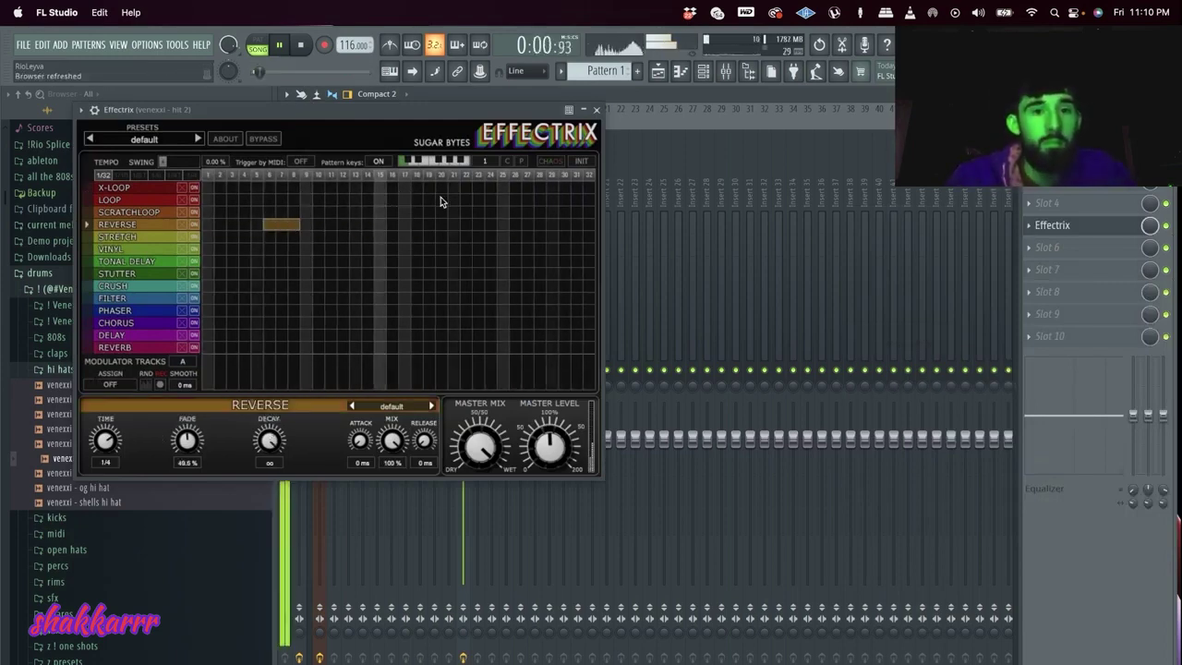
# - Draw an Effectrix Loop block across steps 25 to 28 and a Tonal Delay block across steps 23 to 26
pyautogui.moveTo(498, 198); pyautogui.dragTo(556, 200)
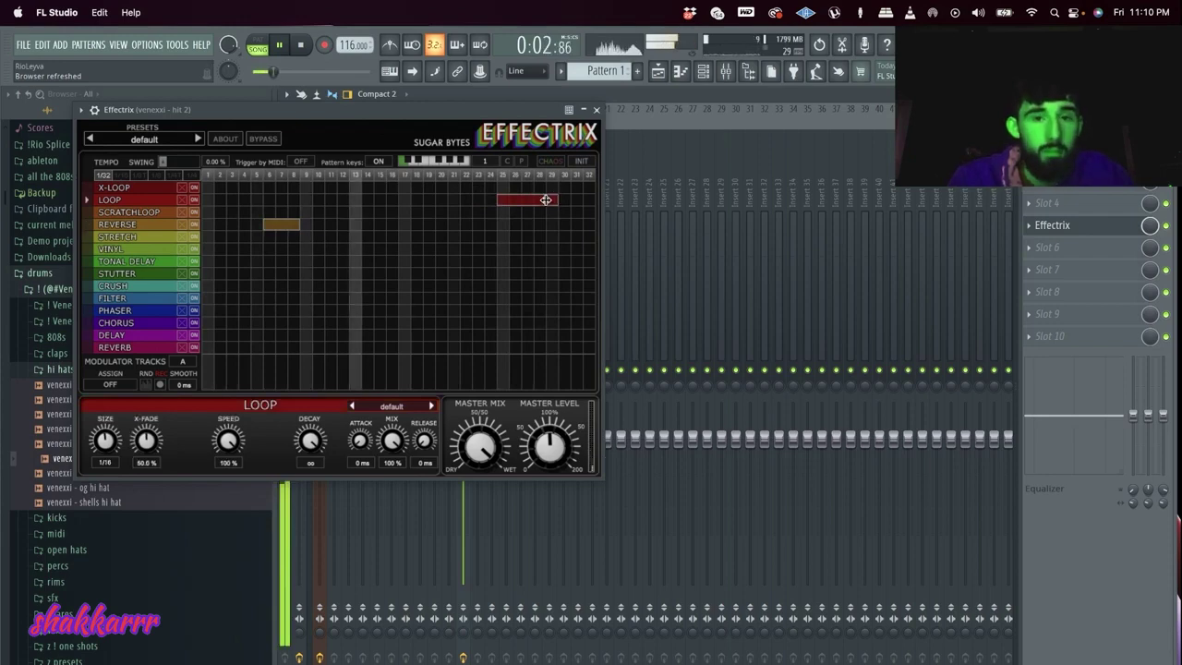
pyautogui.moveTo(478, 261); pyautogui.dragTo(520, 260)
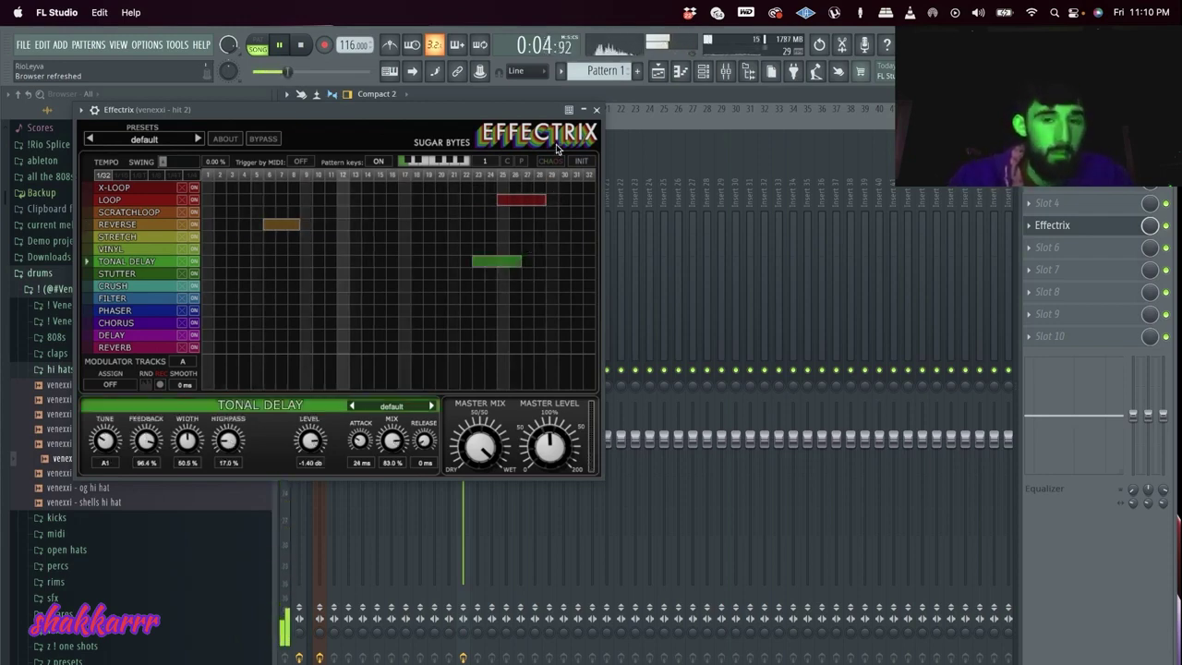
pyautogui.click(596, 109)
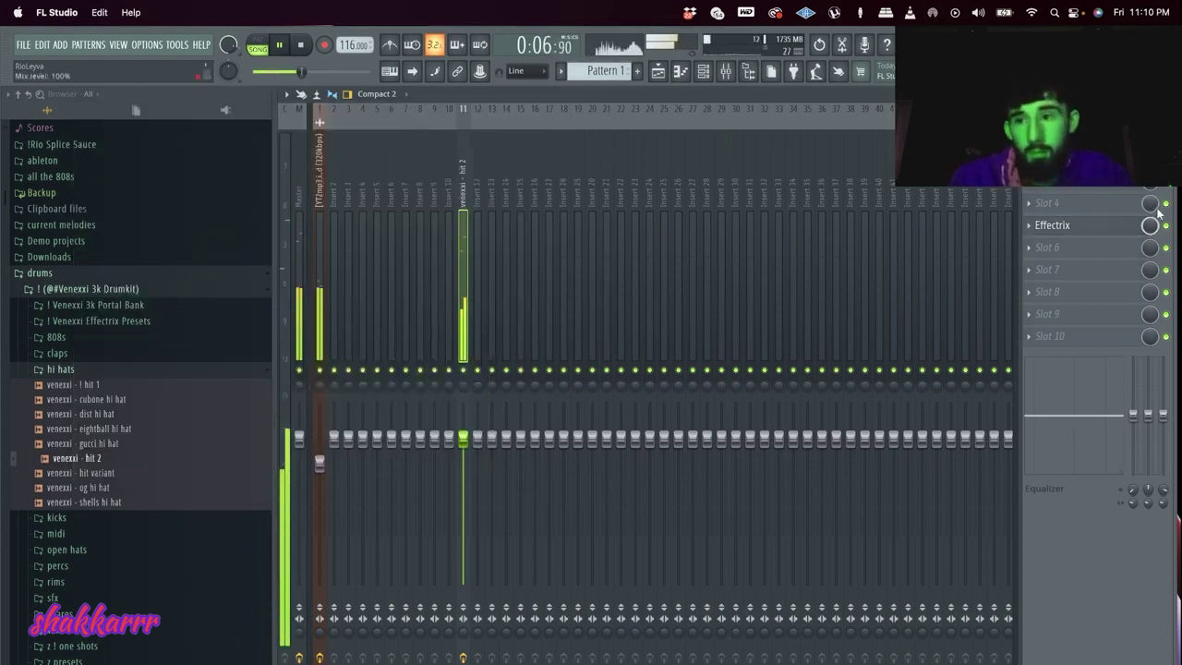
# - Add the "venexxi - ! spinz 808" sample as a new channel below the hi-hat
pyautogui.click(694, 63)
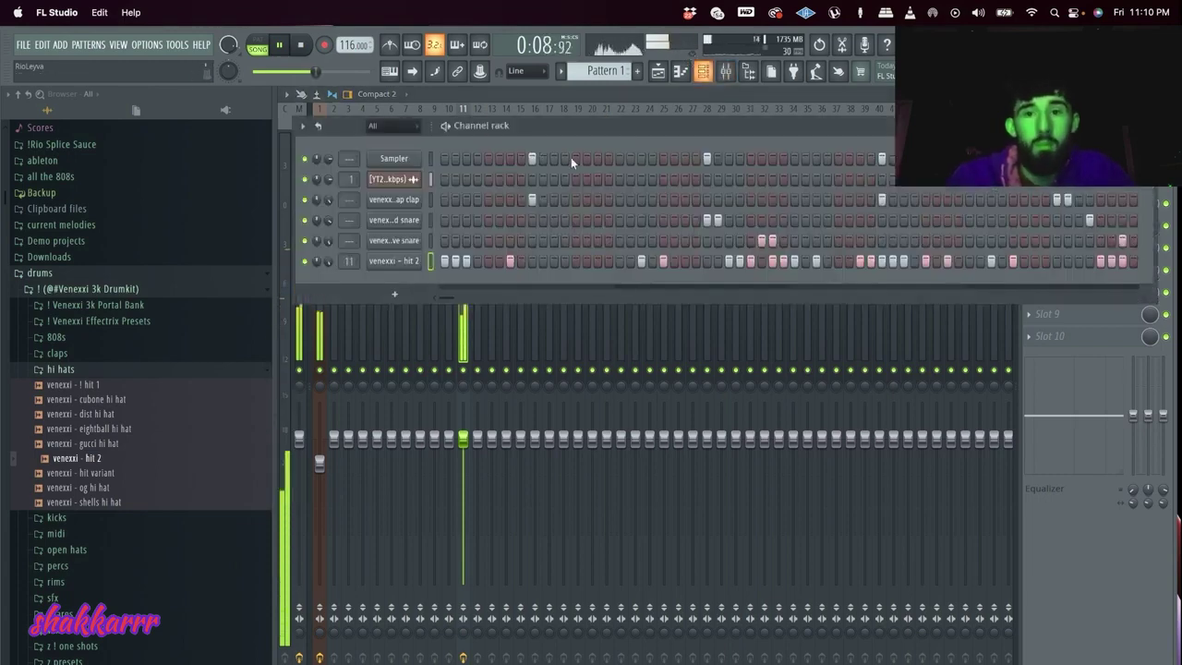
pyautogui.click(412, 181)
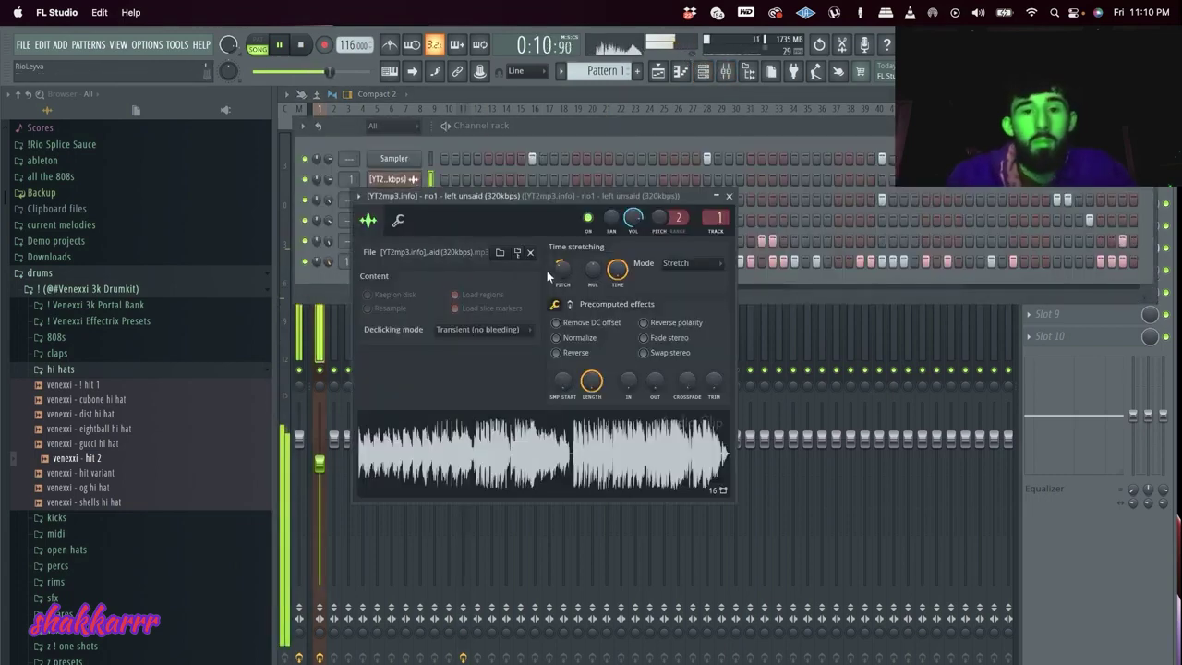
pyautogui.click(548, 141)
pyautogui.click(85, 338)
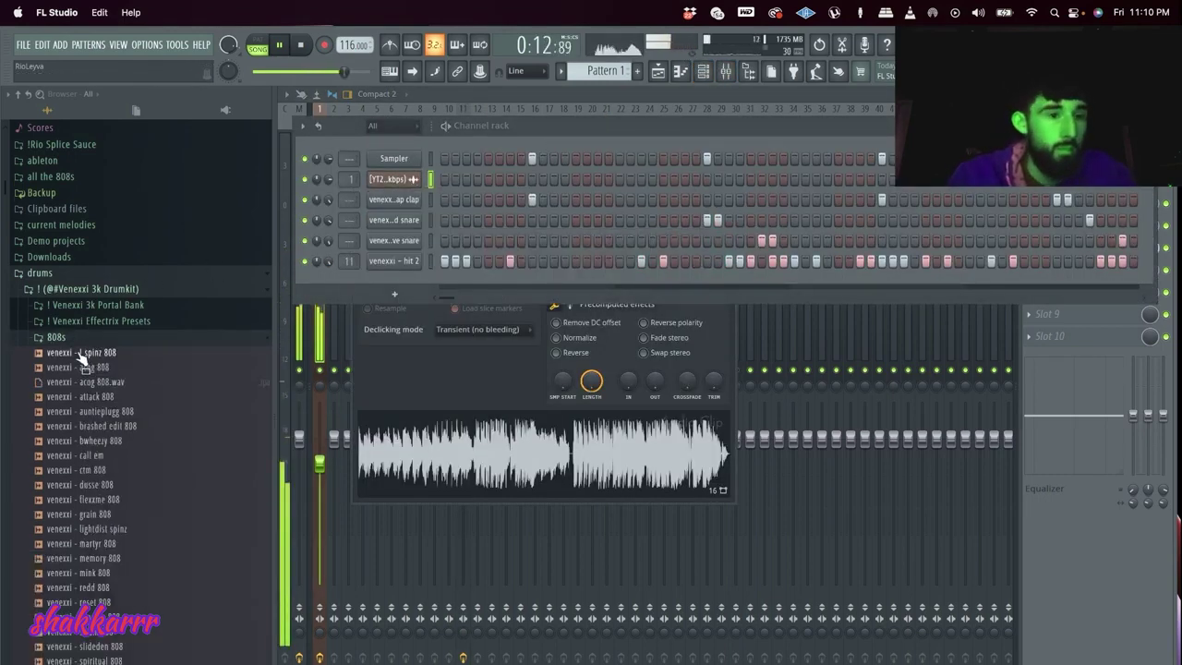
pyautogui.moveTo(397, 275); pyautogui.dragTo(397, 277)
# - Set the spinz 808 to cut itself with a full-hold, 0% sustain volume envelope, and trigger it on step 1
pyautogui.click(375, 166)
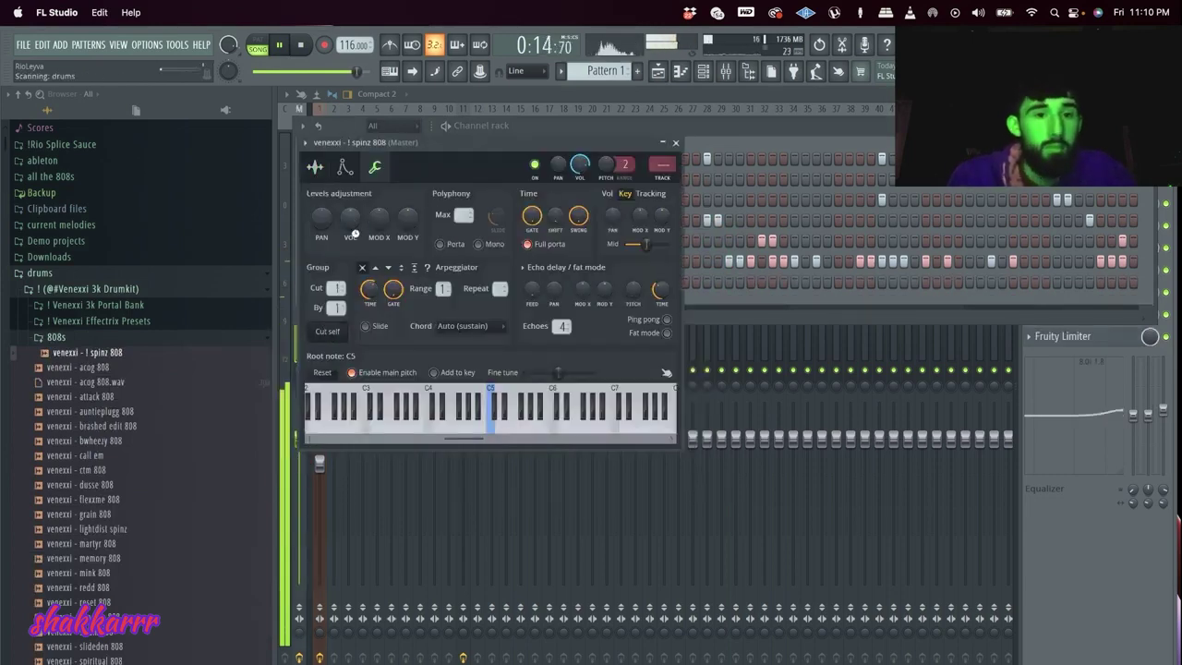
pyautogui.click(345, 166)
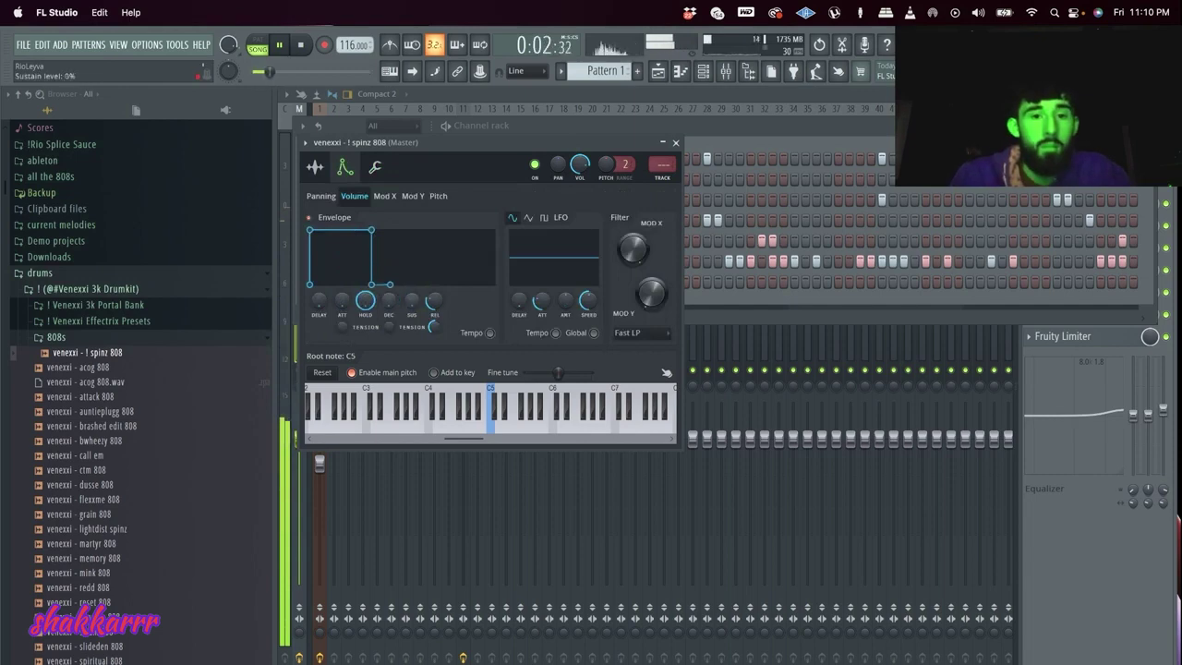
pyautogui.click(454, 280)
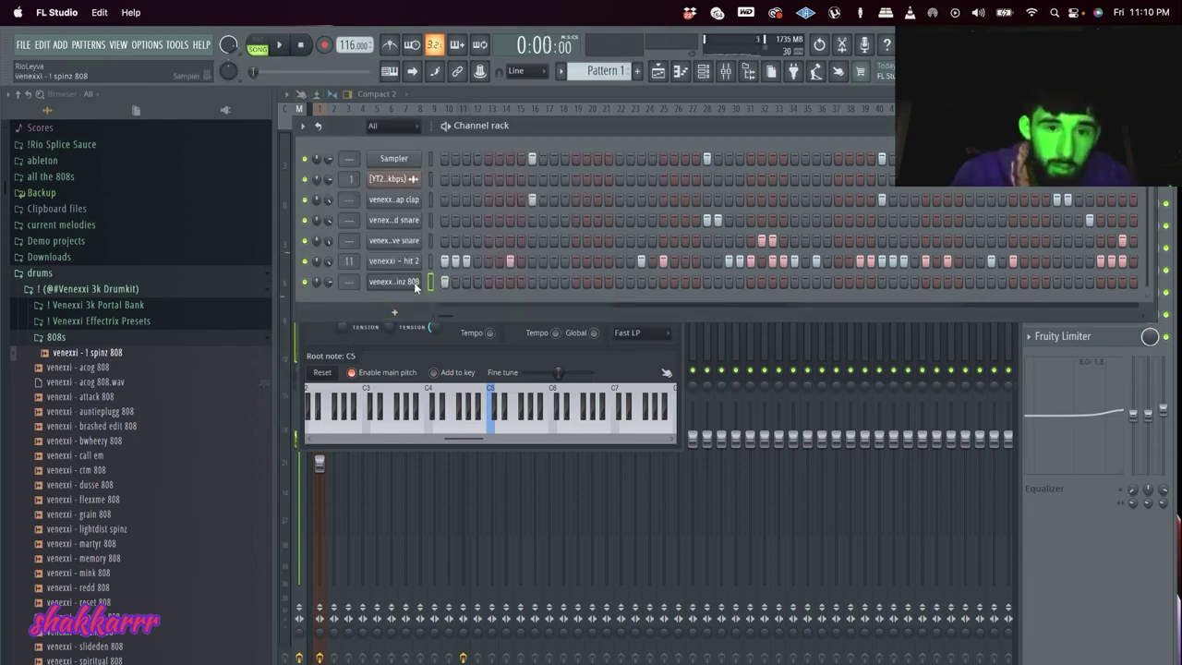
# - Put the first spinz 808 note on C6 and add D6 on step 7 and G5 on step 13 of bar 1
pyautogui.rightClick(414, 282)
pyautogui.click(451, 281)
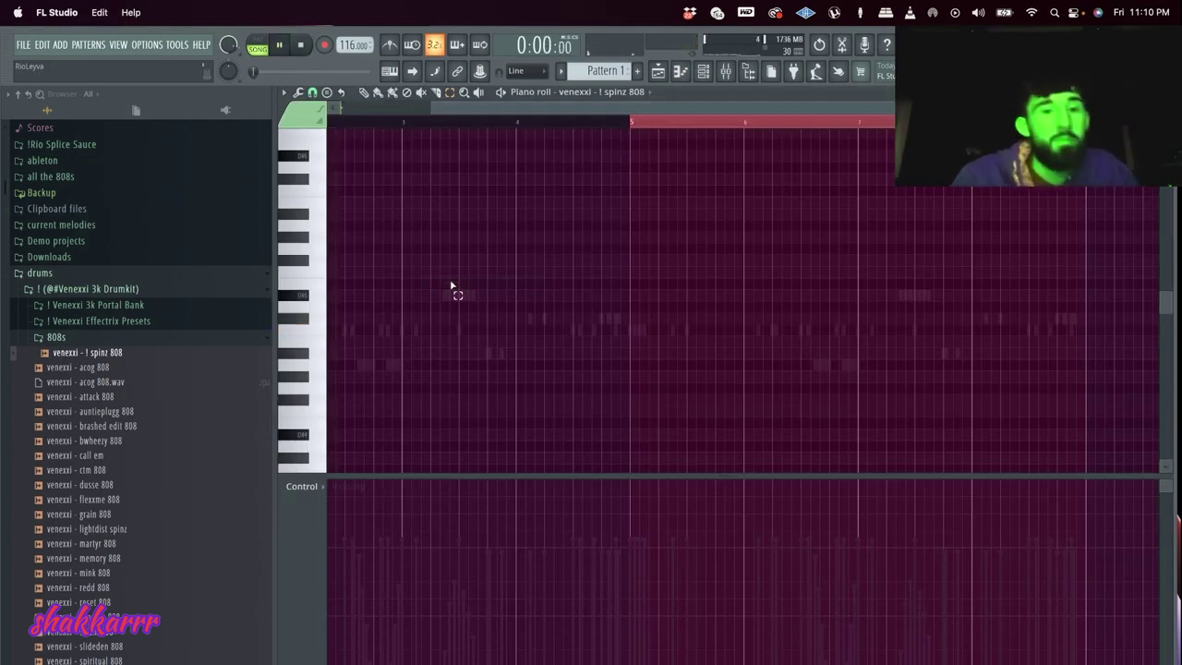
pyautogui.press('space')
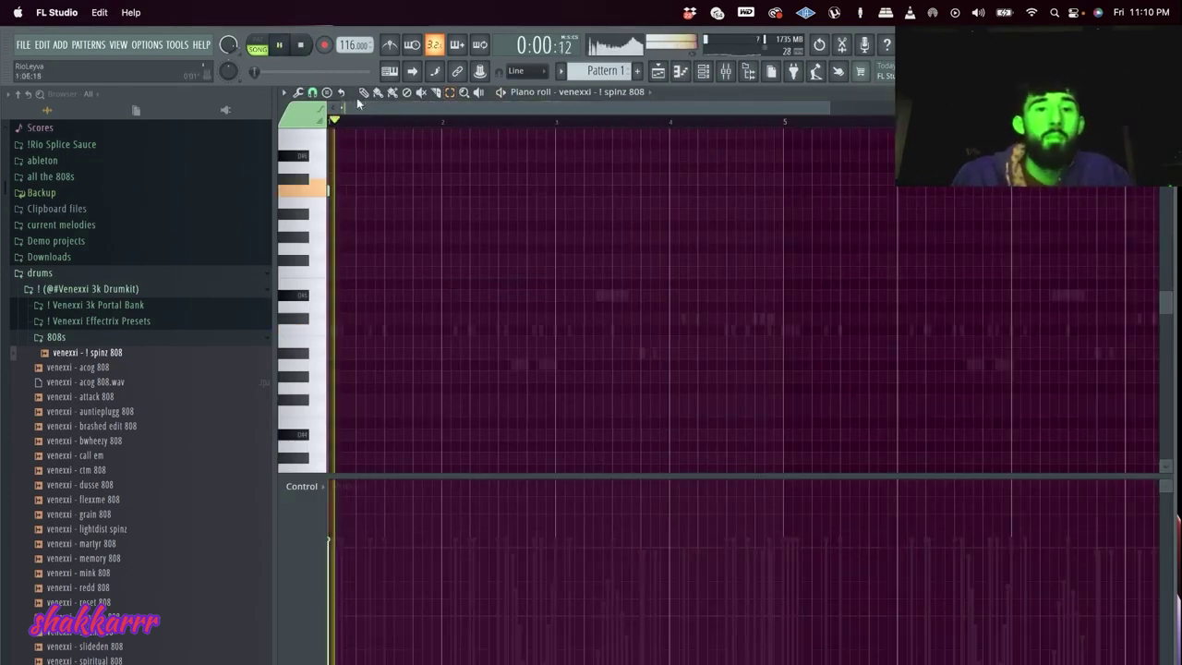
pyautogui.press('space')
pyautogui.scroll(4, 305, 268)
pyautogui.press('space')
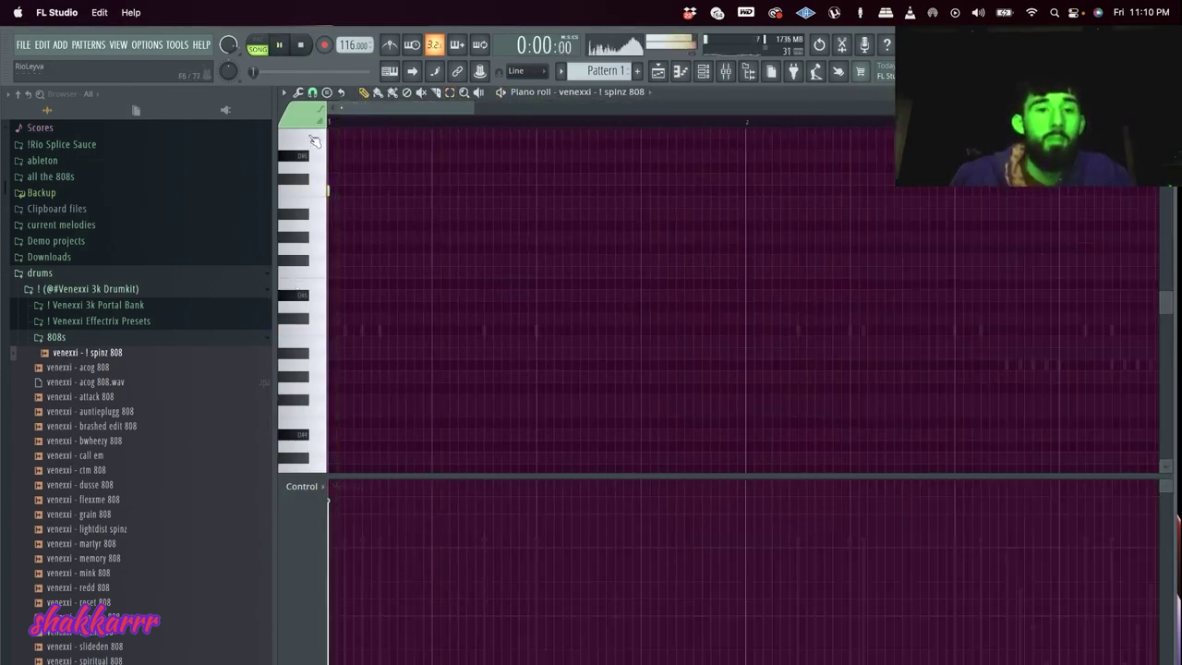
pyautogui.press('space')
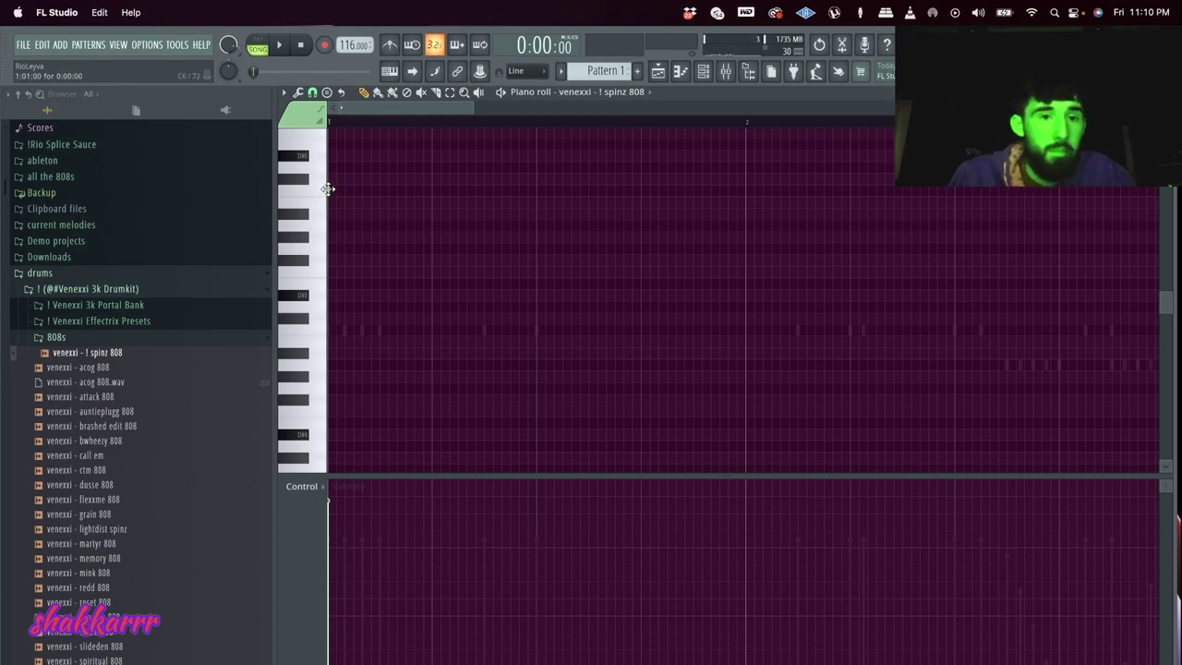
pyautogui.press('space')
pyautogui.press('space')
pyautogui.moveTo(496, 168); pyautogui.dragTo(483, 170)
pyautogui.press('space')
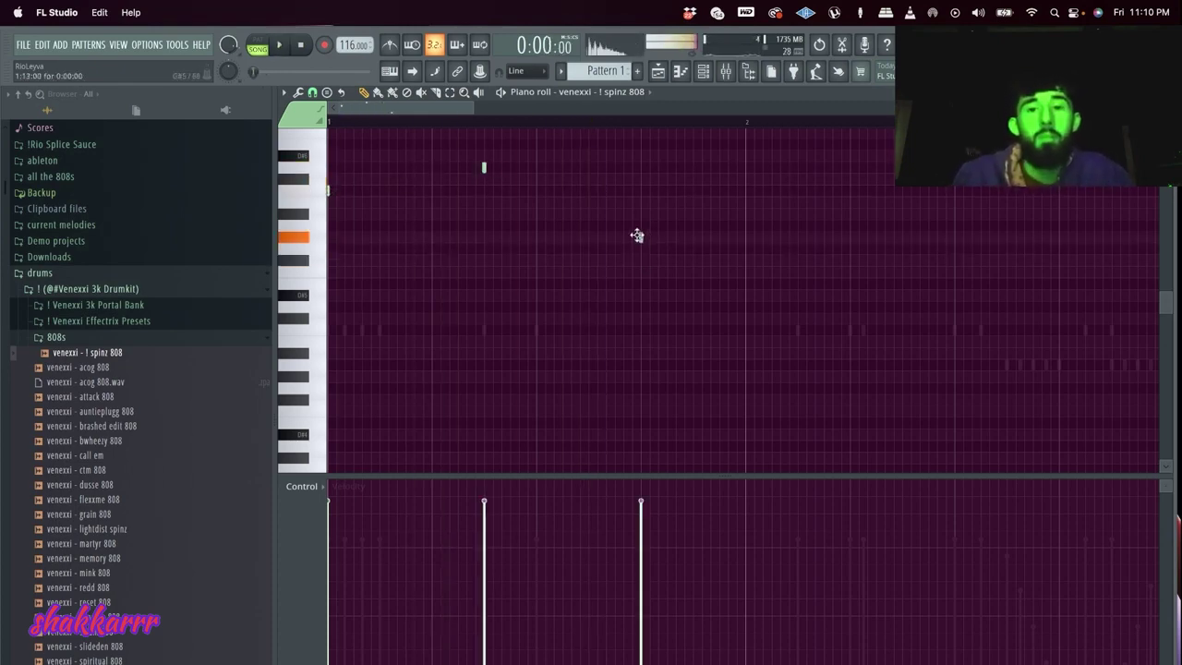
pyautogui.press('space')
# - Try G5 spinz 808 notes on steps 5 and 11 of bar 2, and delete both again
pyautogui.scroll(-4, 625, 256)
pyautogui.scroll(2, 433, 247)
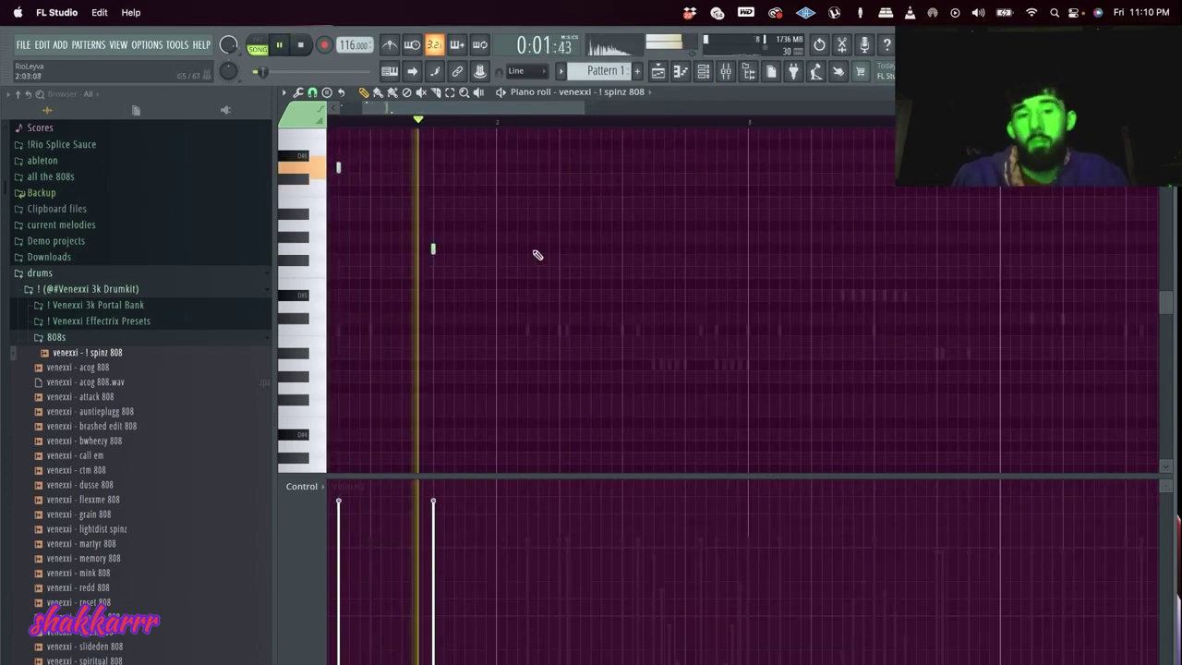
pyautogui.click(564, 249)
pyautogui.click(655, 248)
pyautogui.scroll(-1, 680, 200)
pyautogui.scroll(-2, 680, 199)
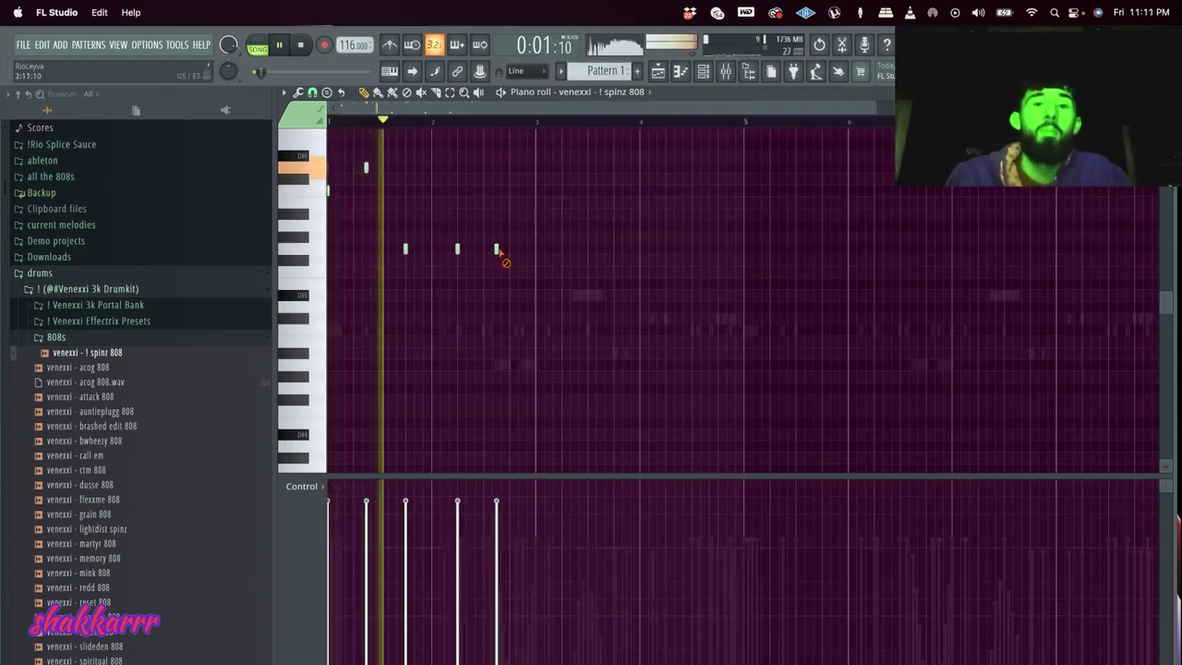
pyautogui.rightClick(496, 250)
pyautogui.rightClick(456, 249)
# - Clone the spinz 808 channel and collapse the 808s folder to reach the other drum kits
pyautogui.press('F6')
pyautogui.rightClick(395, 282)
pyautogui.click(445, 415)
pyautogui.scroll(-8, 56, 351)
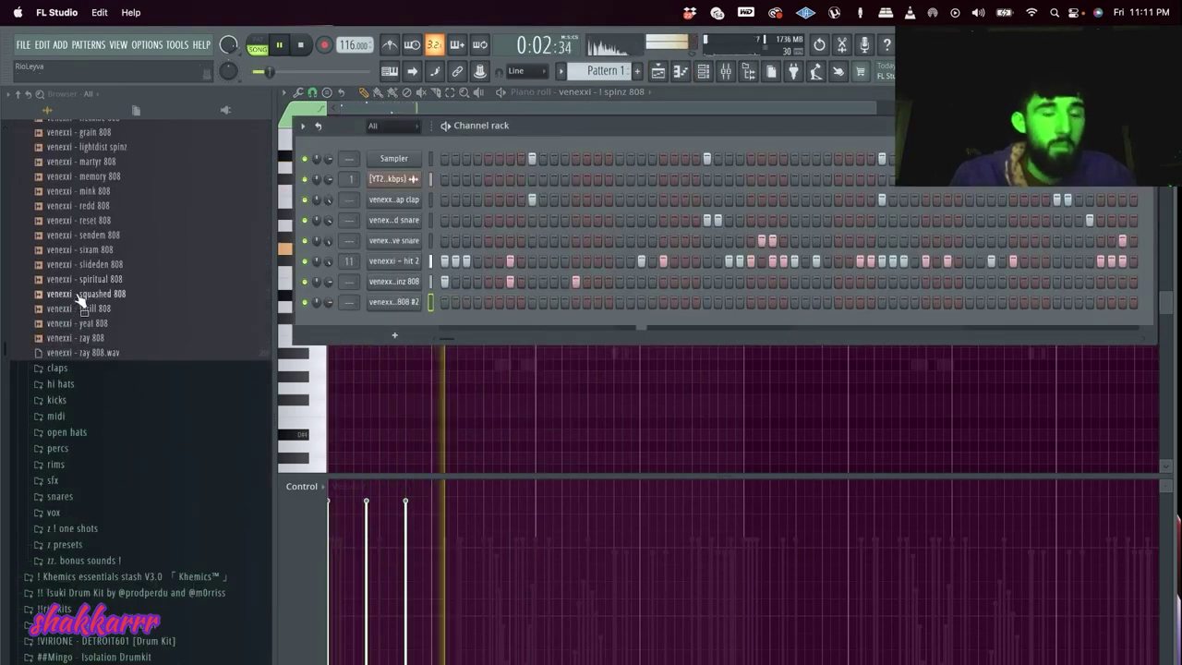
pyautogui.scroll(8, 79, 294)
pyautogui.click(86, 368)
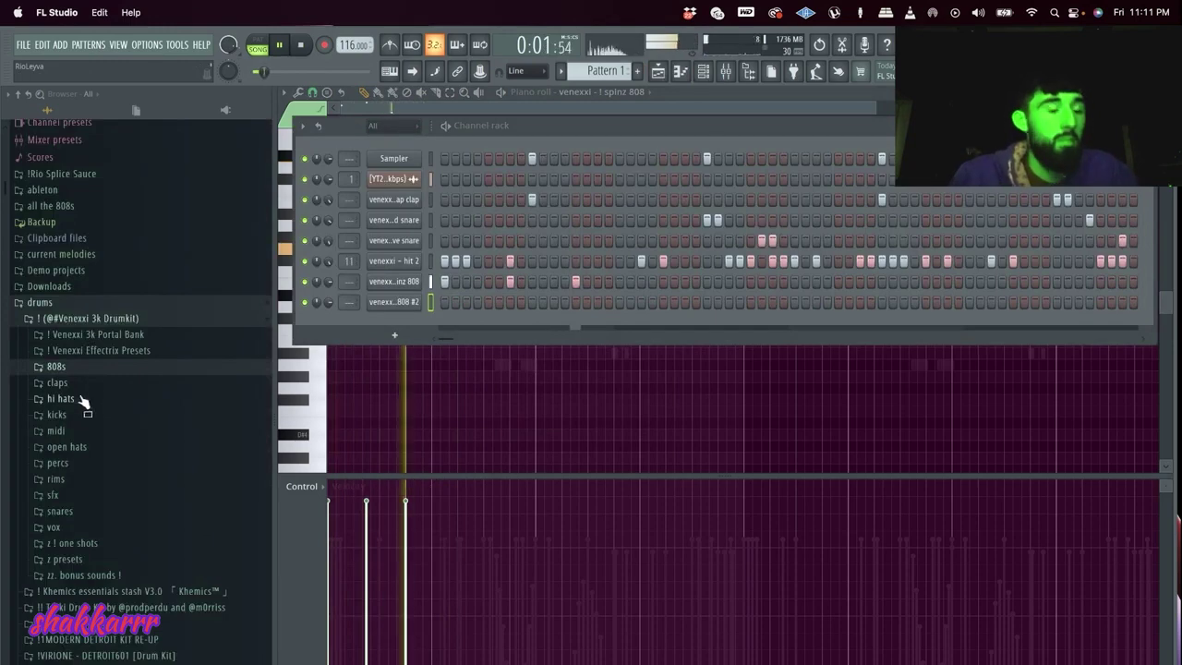
pyautogui.click(87, 367)
pyautogui.scroll(-10, 104, 386)
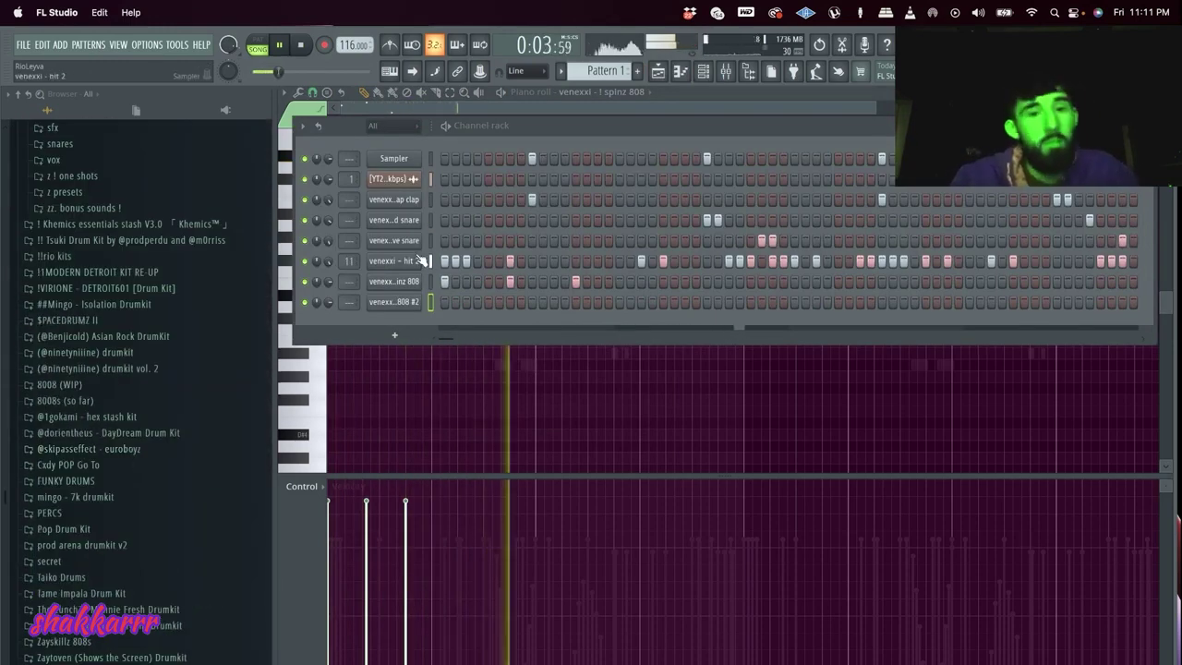
# - Duplicate the spinz 808's two-bar pattern three times to fill eight bars
pyautogui.rightClick(411, 281)
pyautogui.click(462, 281)
pyautogui.rightClick(411, 281)
pyautogui.click(445, 281)
pyautogui.press('space')
pyautogui.press('space')
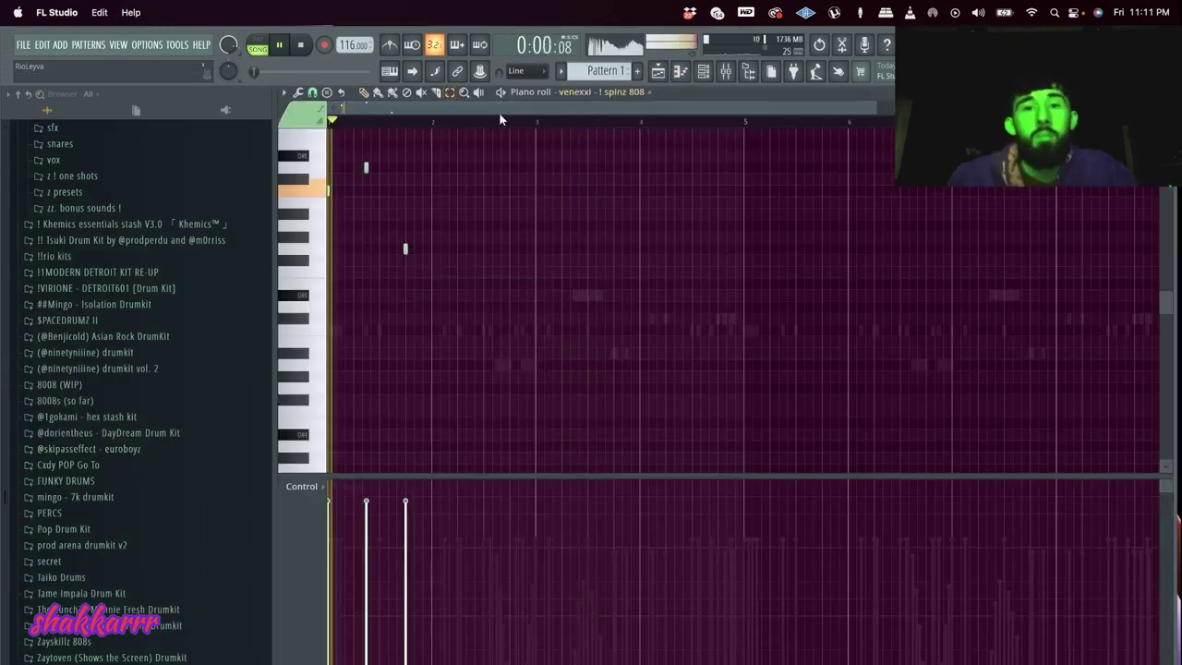
pyautogui.moveTo(538, 123); pyautogui.dragTo(6, 174)
pyautogui.press('super+b')
pyautogui.press('super+b')
pyautogui.press('super+b')
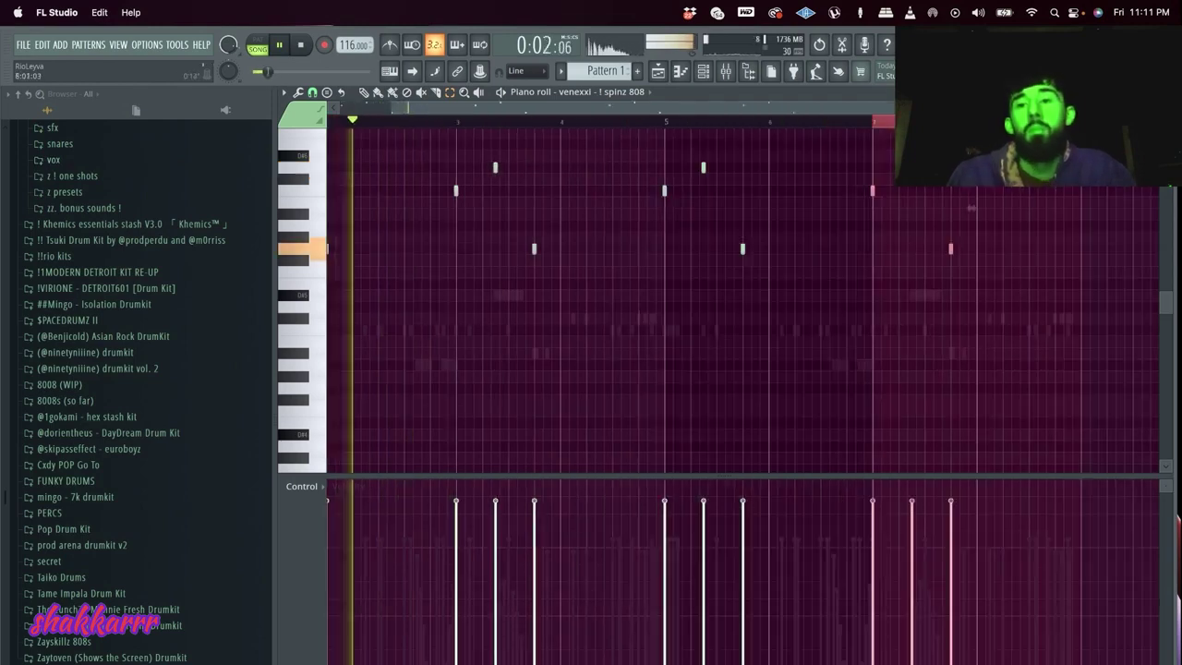
# - Lower the first two spinz 808 notes of bar 3 by an octave, to C5 and D5
pyautogui.scroll(-3, 621, 214)
pyautogui.keyDown('super'); pyautogui.click(620, 214); pyautogui.keyUp('super')
pyautogui.scroll(3, 554, 199)
pyautogui.moveTo(509, 226); pyautogui.dragTo(424, 189)
pyautogui.press('super+Down')
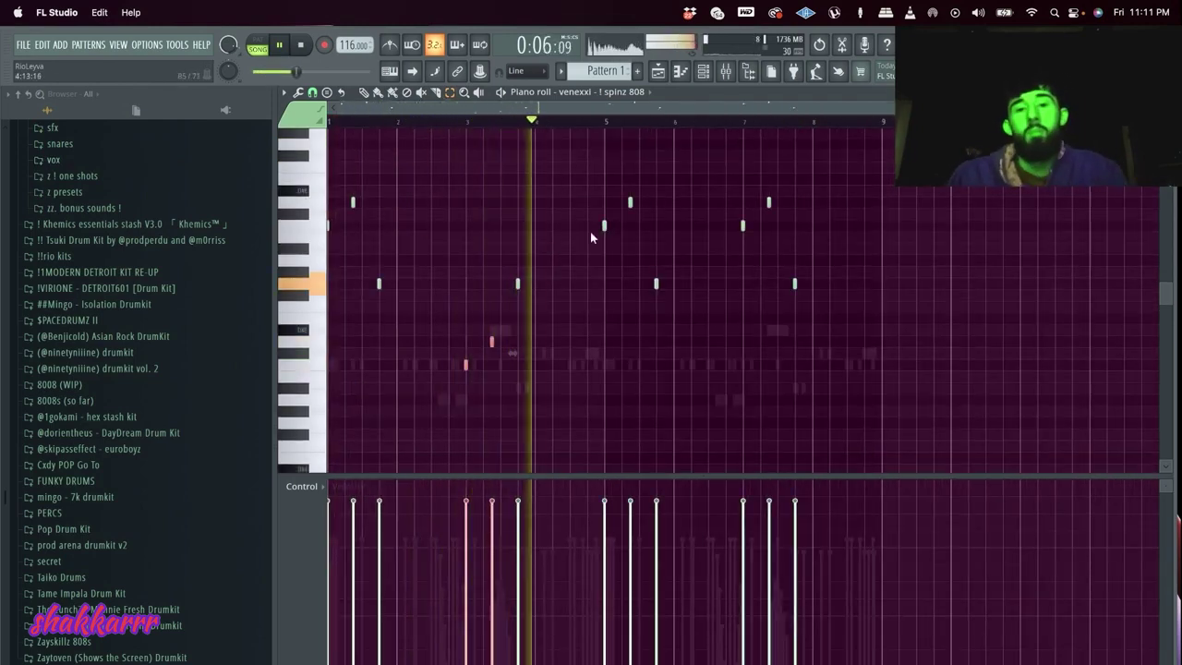
# - Try a different pitch, E5, for the spinz 808 note on step 13 of bar 3
pyautogui.click(470, 124)
pyautogui.scroll(4, 470, 304)
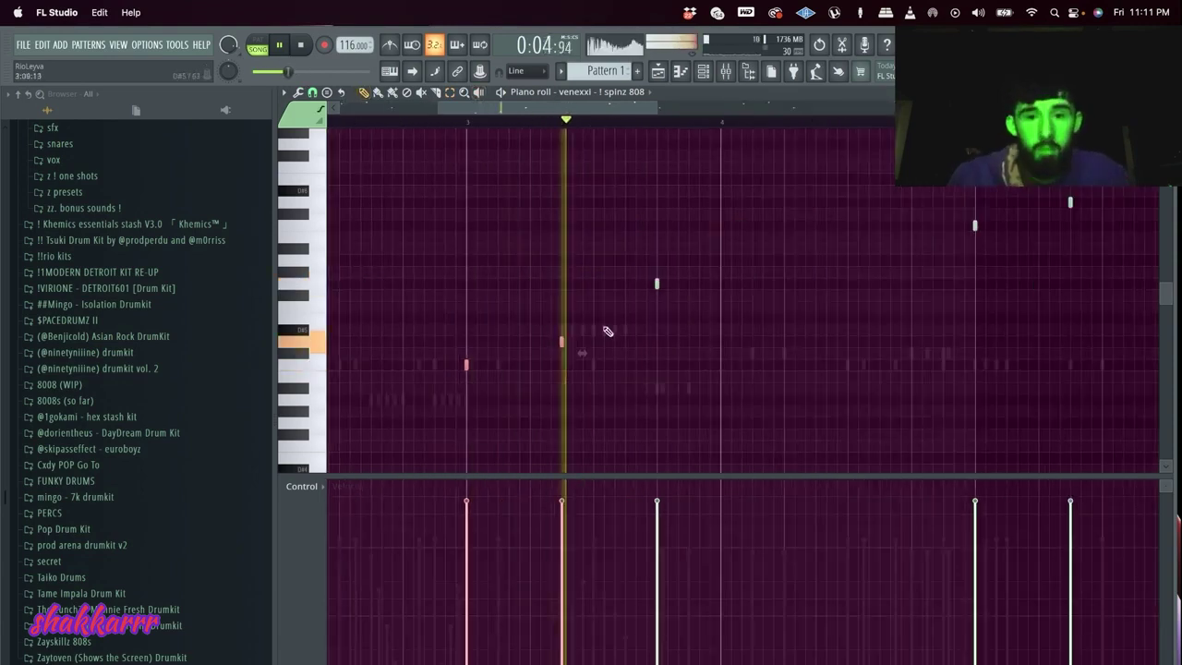
pyautogui.press('space')
pyautogui.rightClick(657, 285)
pyautogui.scroll(-4, 684, 298)
pyautogui.scroll(2, 466, 364)
pyautogui.scroll(-3, 855, 356)
pyautogui.moveTo(913, 357); pyautogui.dragTo(591, 131)
pyautogui.press('space')
pyautogui.press('space')
pyautogui.moveTo(557, 386); pyautogui.dragTo(517, 352)
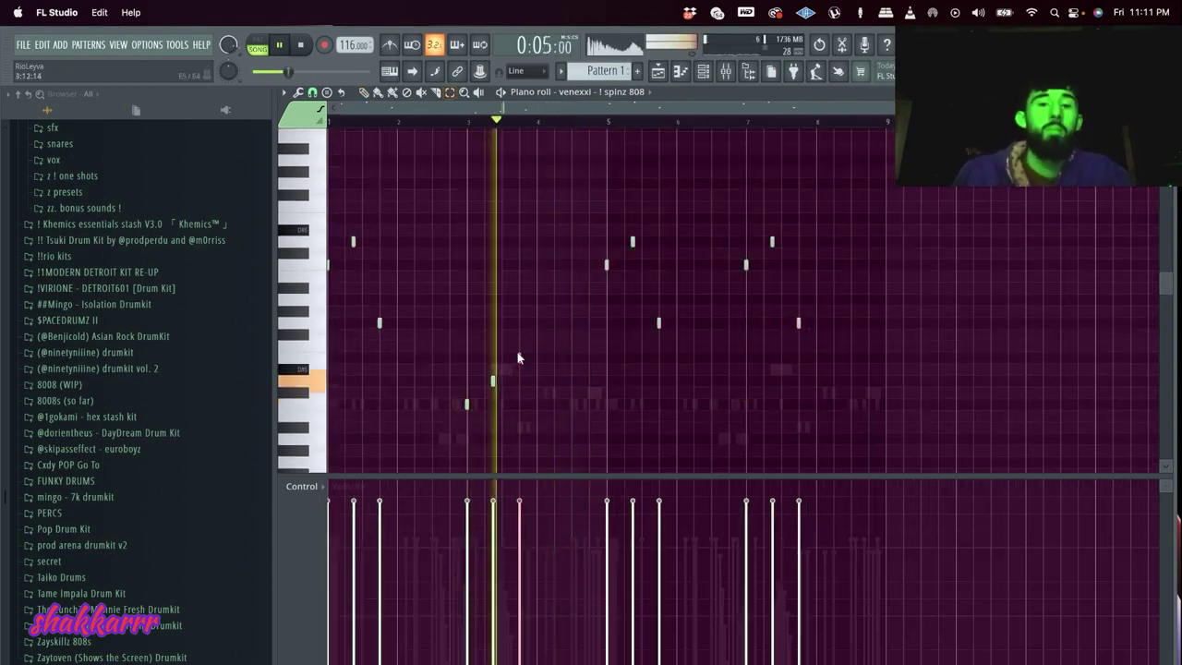
pyautogui.scroll(3, 517, 352)
pyautogui.scroll(-3, 649, 250)
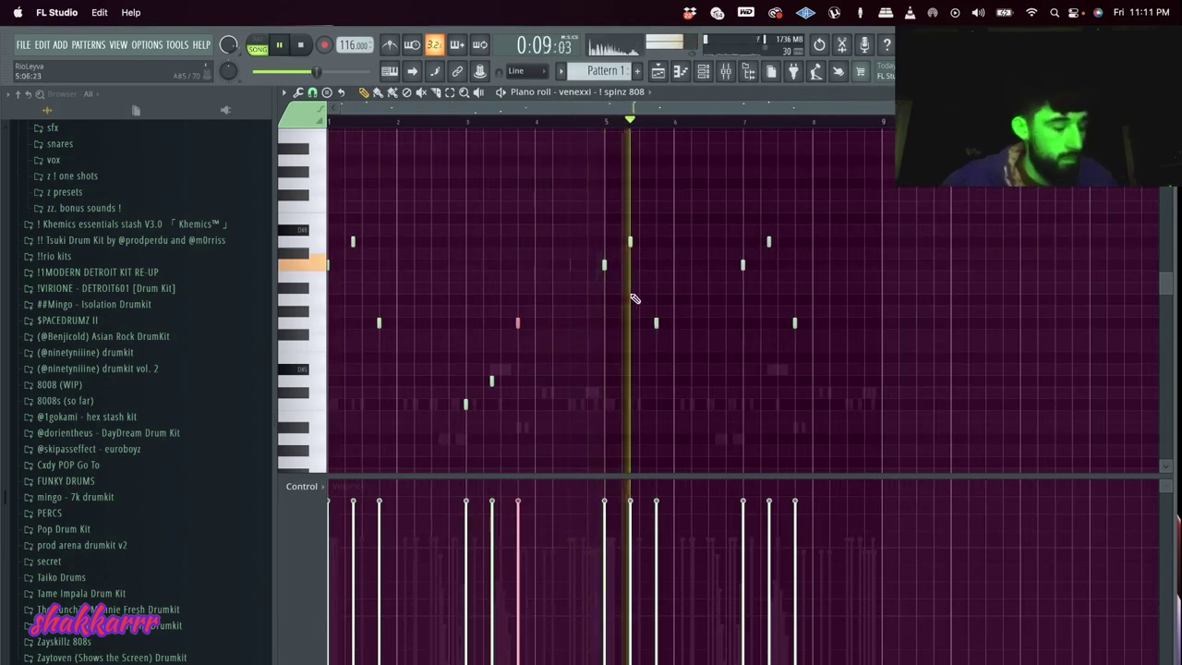
# - In bar 7 of the spinz 808, move the first note to G5, delete the D6 and add F5 on step 9
pyautogui.scroll(3, 764, 280)
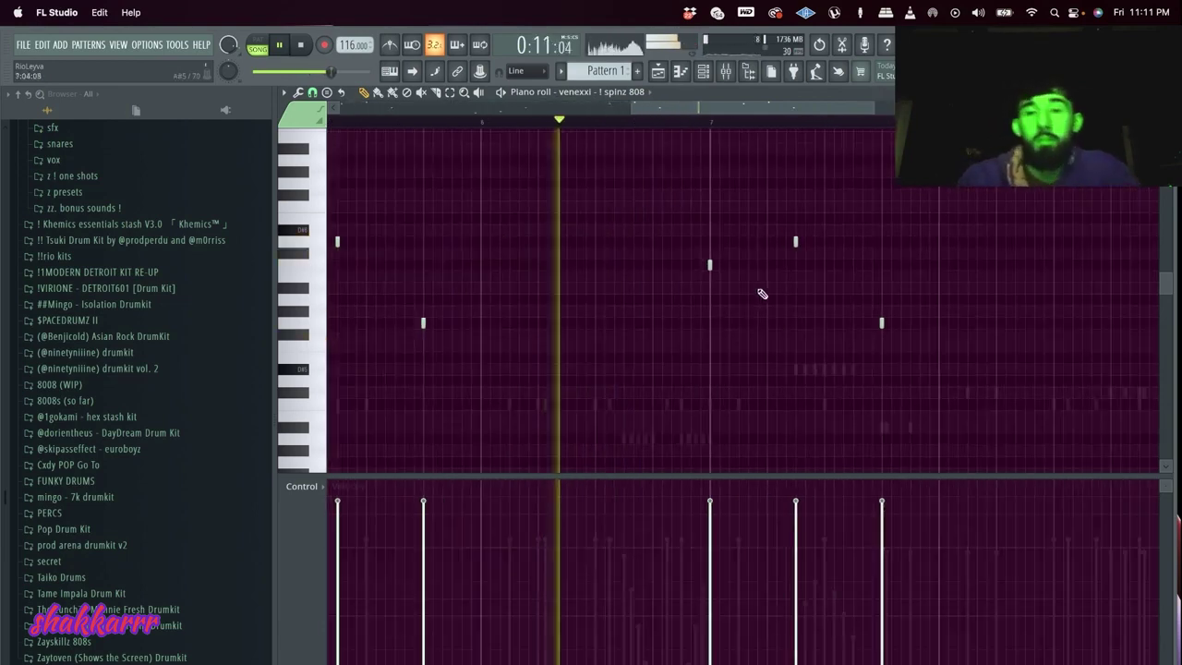
pyautogui.rightClick(800, 242)
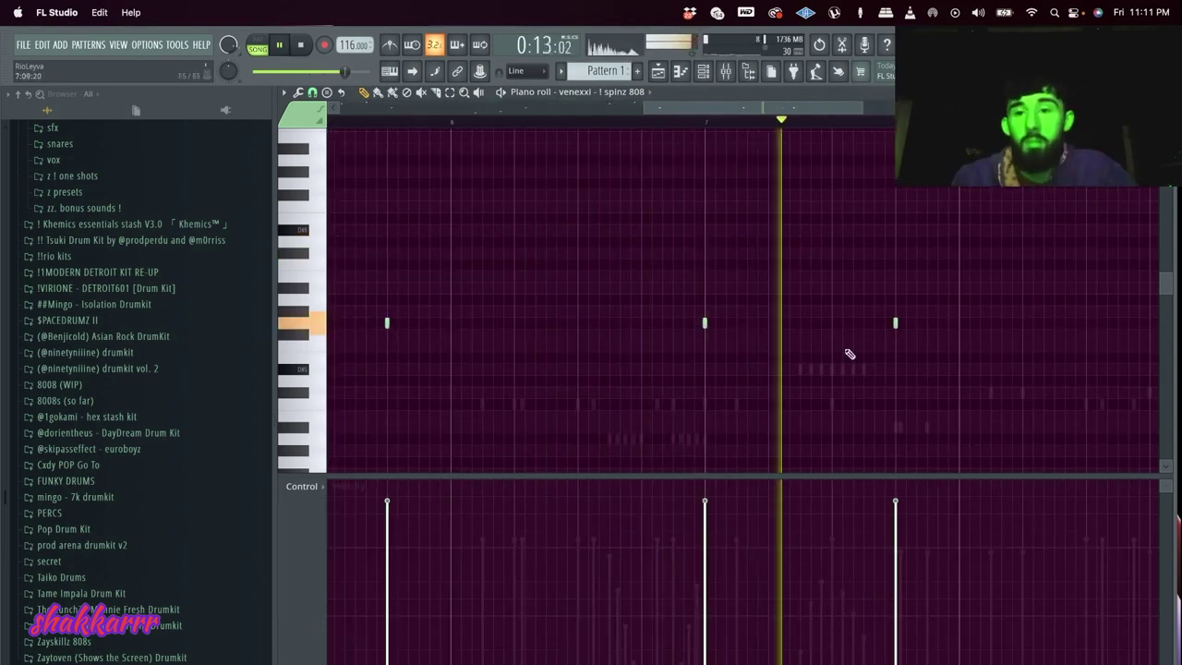
pyautogui.press('space')
pyautogui.click(835, 348)
pyautogui.moveTo(837, 348); pyautogui.dragTo(833, 348)
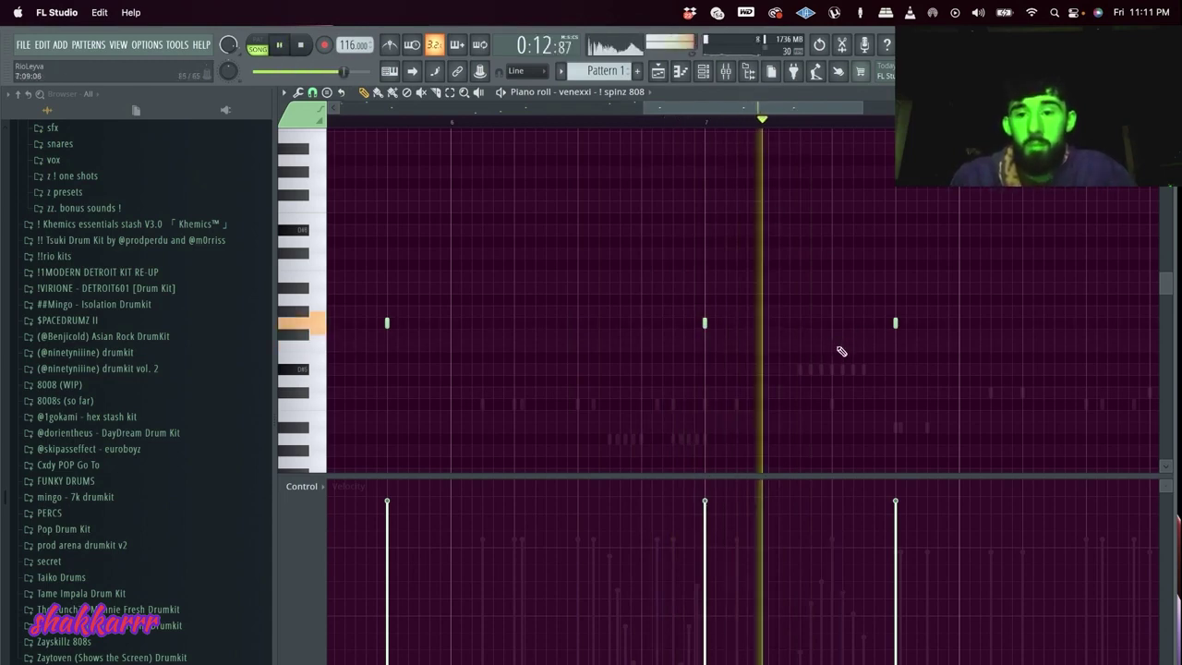
# - Lower the last 808 note of bar 7 to D#5 and add D#5 on step 5 and F5 on step 15 of bar 8
pyautogui.moveTo(895, 325); pyautogui.dragTo(895, 370)
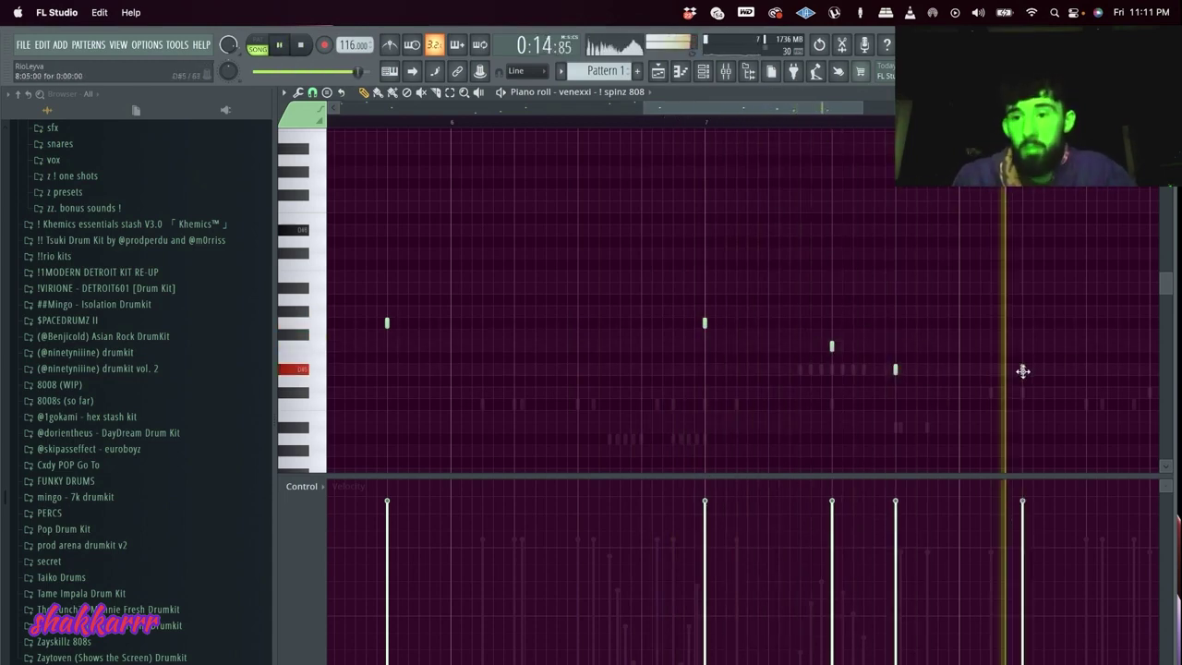
pyautogui.scroll(-4, 1025, 367)
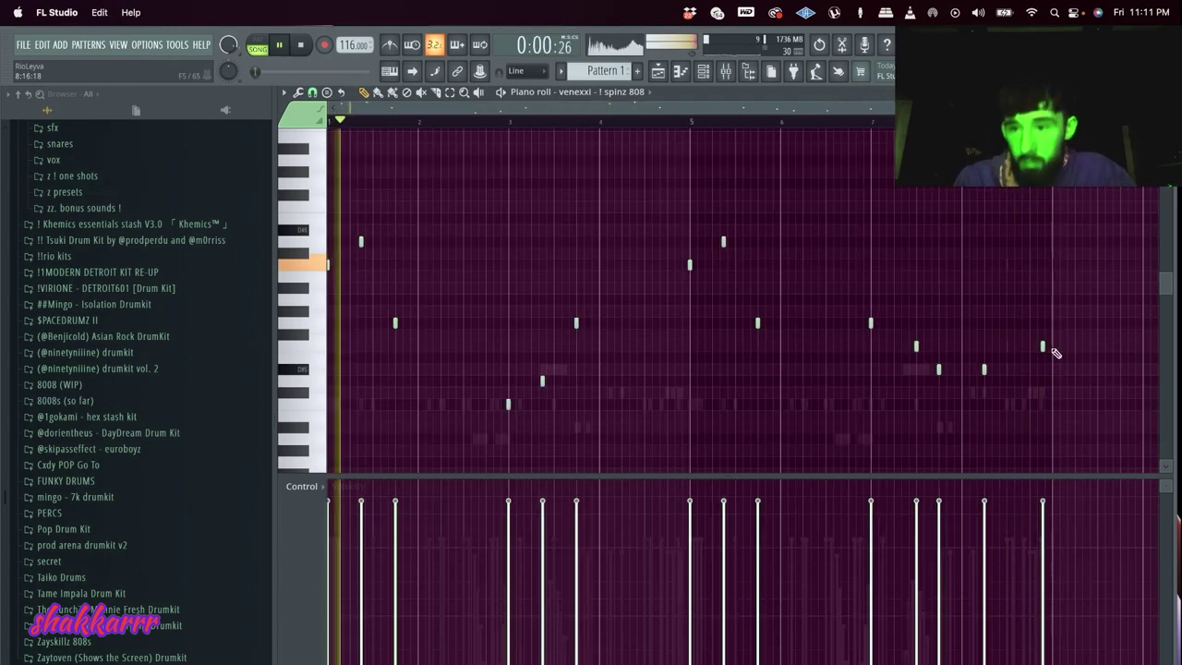
pyautogui.scroll(4, 1055, 353)
pyautogui.click(701, 74)
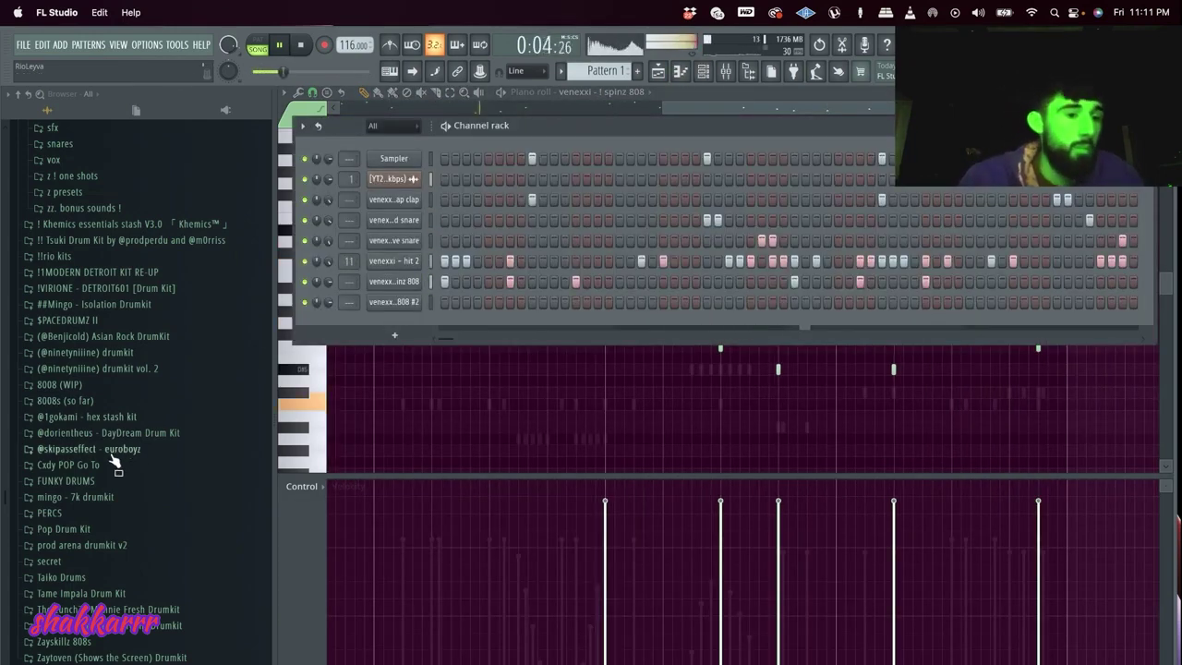
pyautogui.click(88, 418)
pyautogui.click(82, 433)
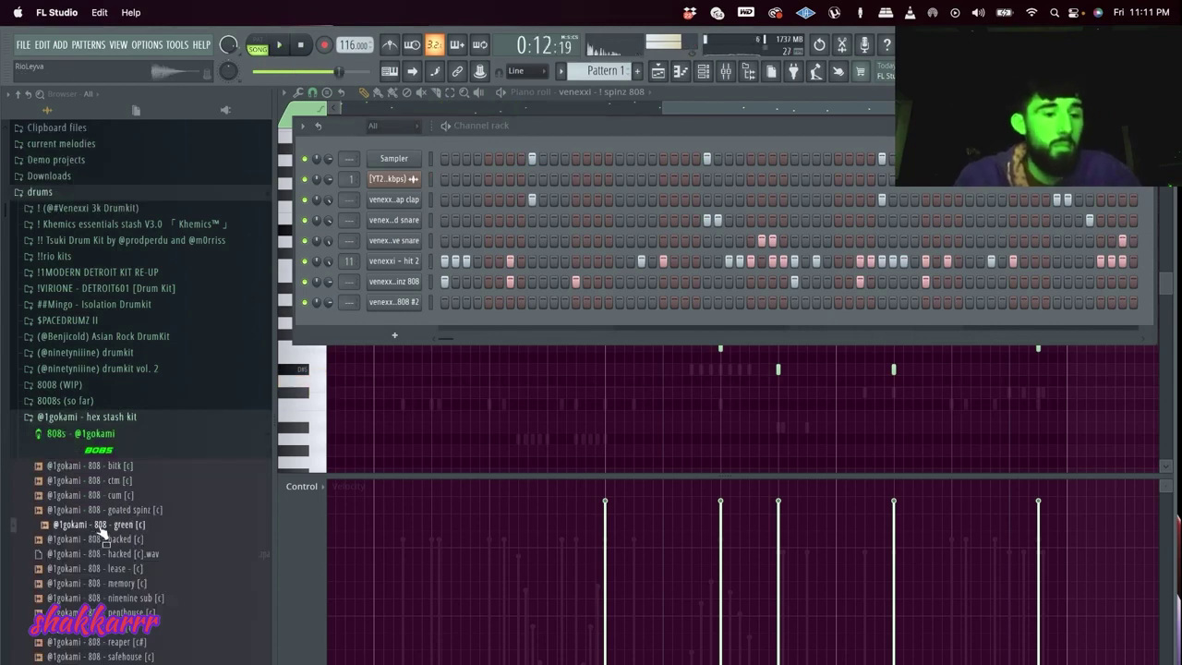
# - Place G5 notes for the green 808 on steps 5 and 11 of bar 2
pyautogui.rightClick(388, 303)
pyautogui.click(434, 302)
pyautogui.press('space')
pyautogui.press('space')
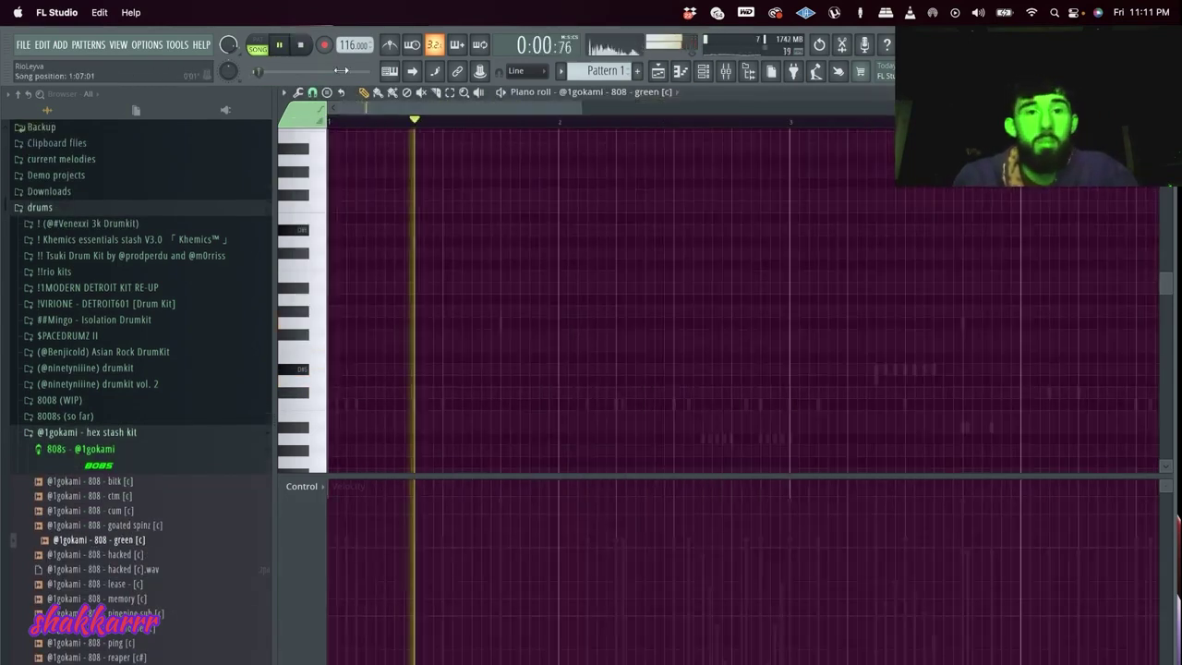
pyautogui.click(616, 323)
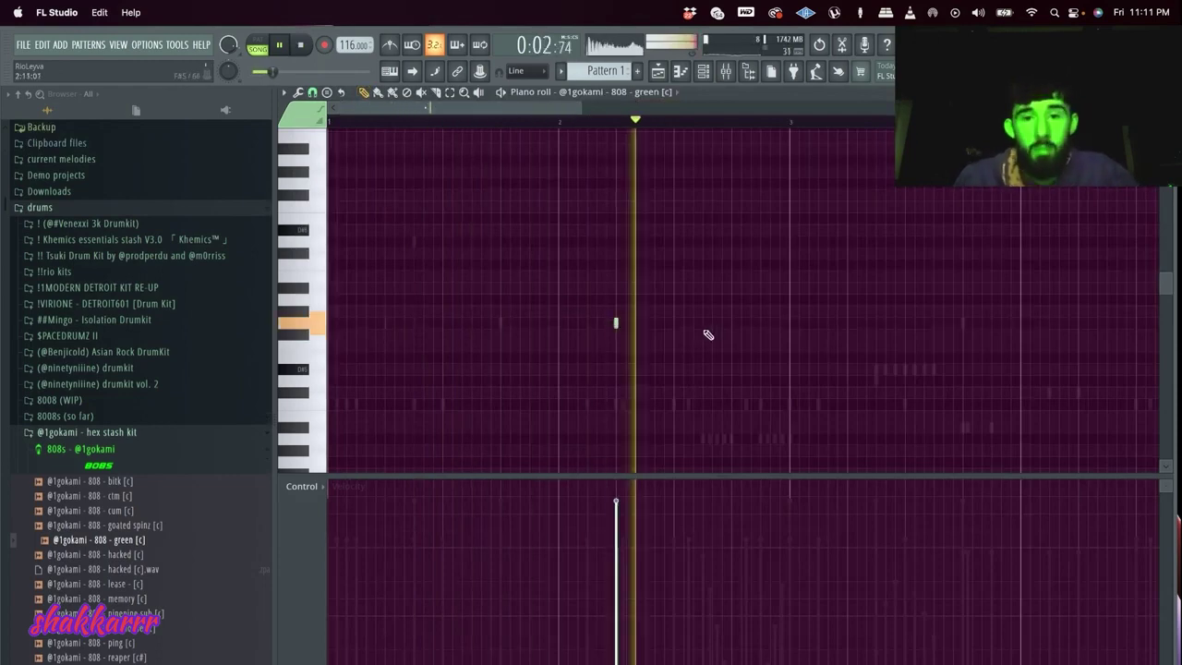
pyautogui.click(702, 322)
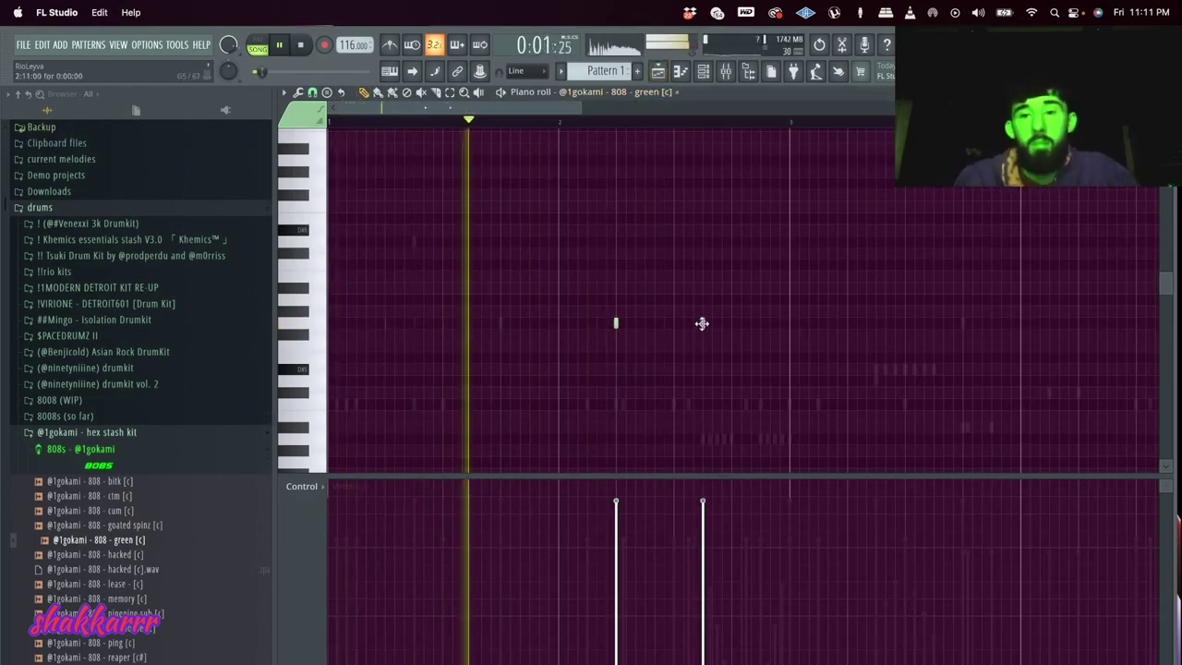
# - In the spinz 808 pattern, lower the note on step 13 of bar 3 to D#5 and return to the green 808
pyautogui.scroll(-3, 634, 400)
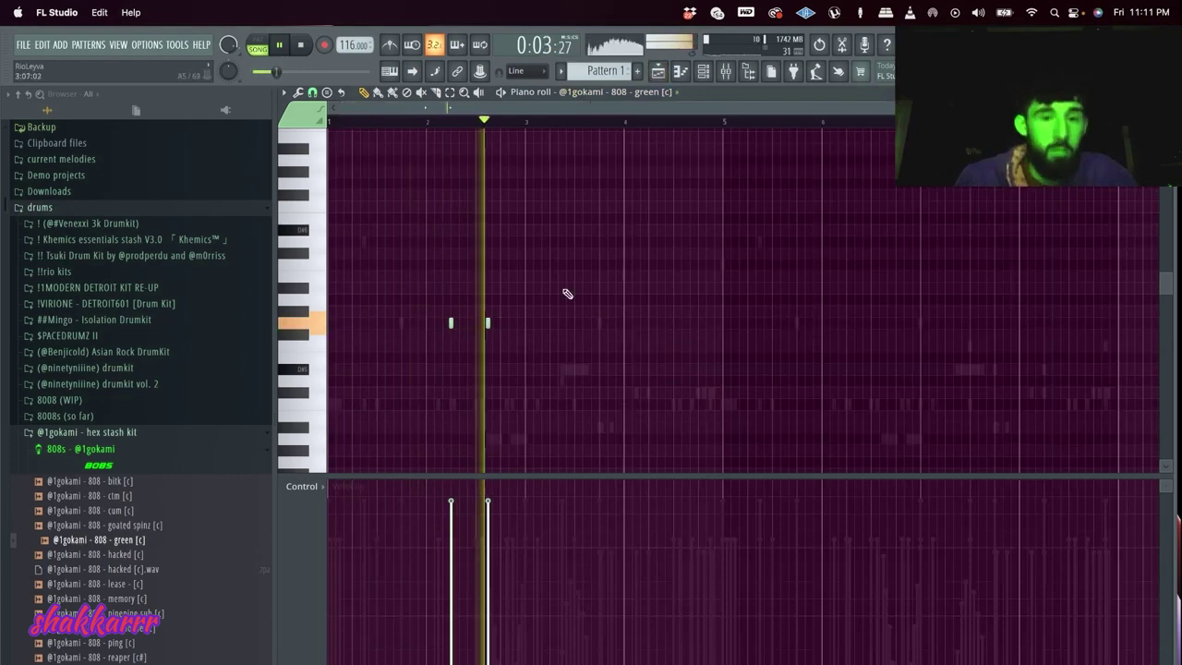
pyautogui.scroll(2, 588, 328)
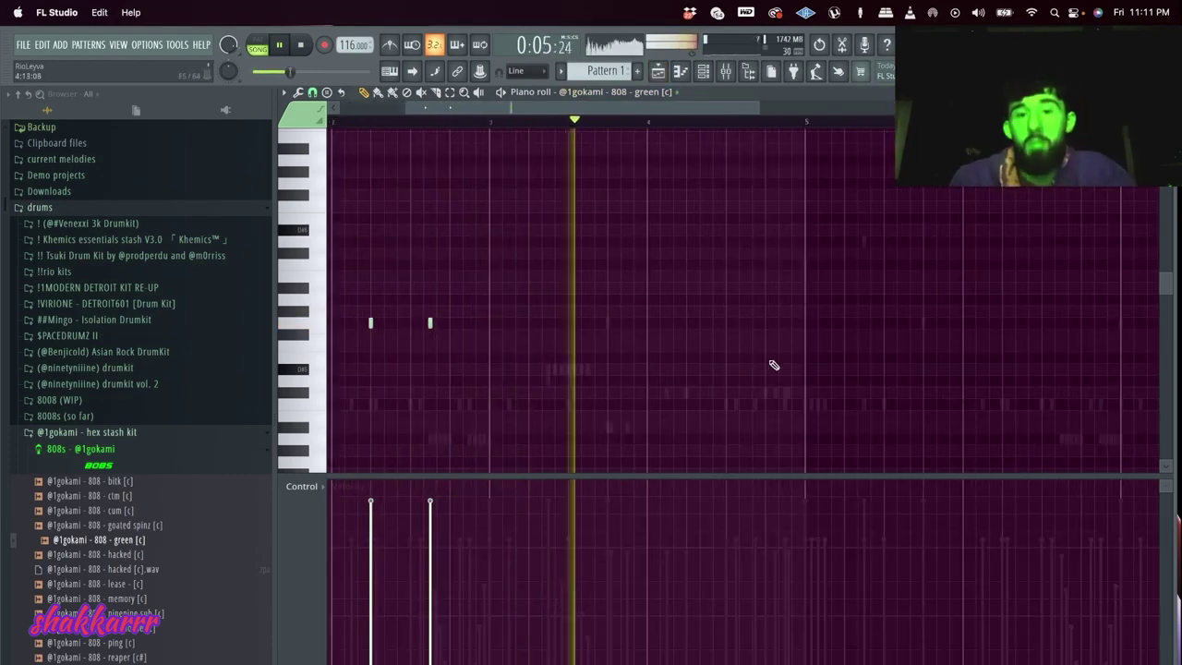
pyautogui.doubleClick(607, 325)
pyautogui.moveTo(598, 374); pyautogui.dragTo(607, 369)
pyautogui.click(637, 94)
pyautogui.click(626, 222)
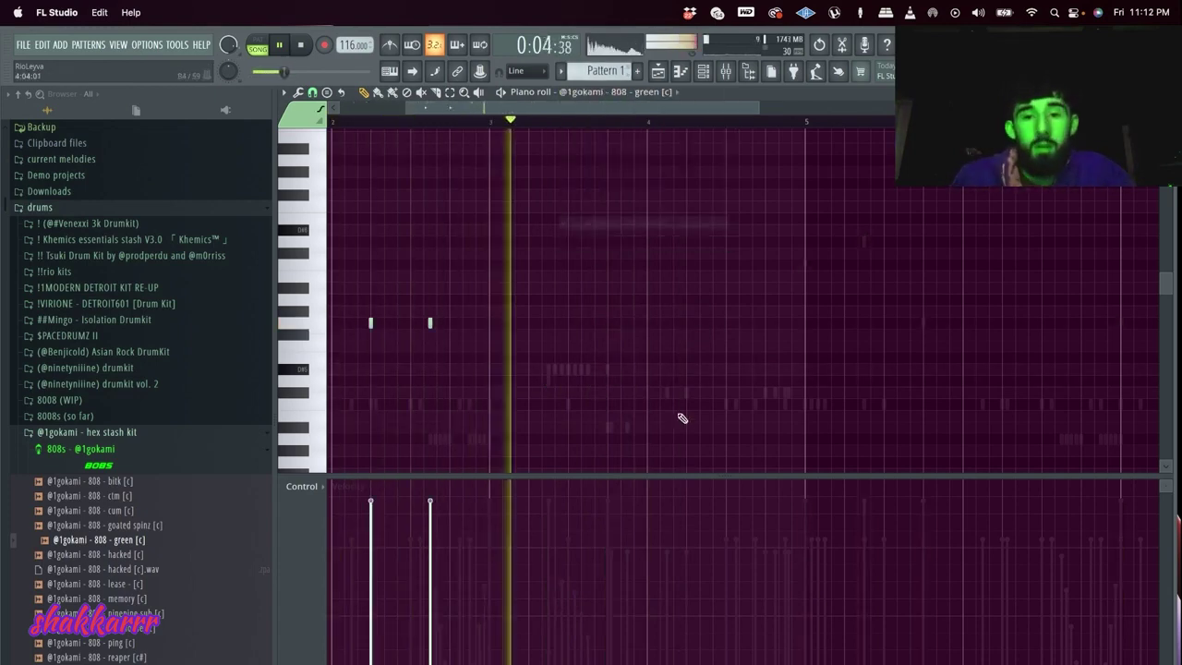
# - Add green 808 notes at D#5 on steps 5 and 11 of bar 4 and at G5 on steps 5 and 9 of bar 6
pyautogui.click(686, 369)
pyautogui.click(745, 369)
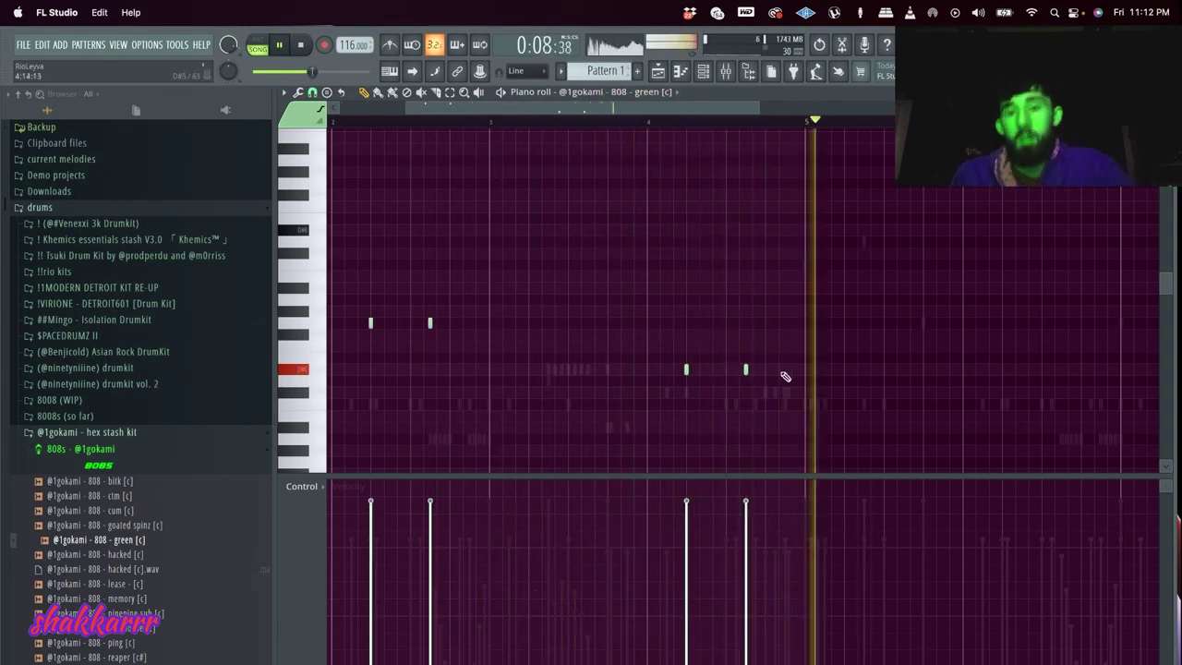
pyautogui.keyDown('ctrl'); pyautogui.scroll(-3, 757, 324); pyautogui.keyUp('ctrl')
pyautogui.click(715, 323)
pyautogui.click(743, 322)
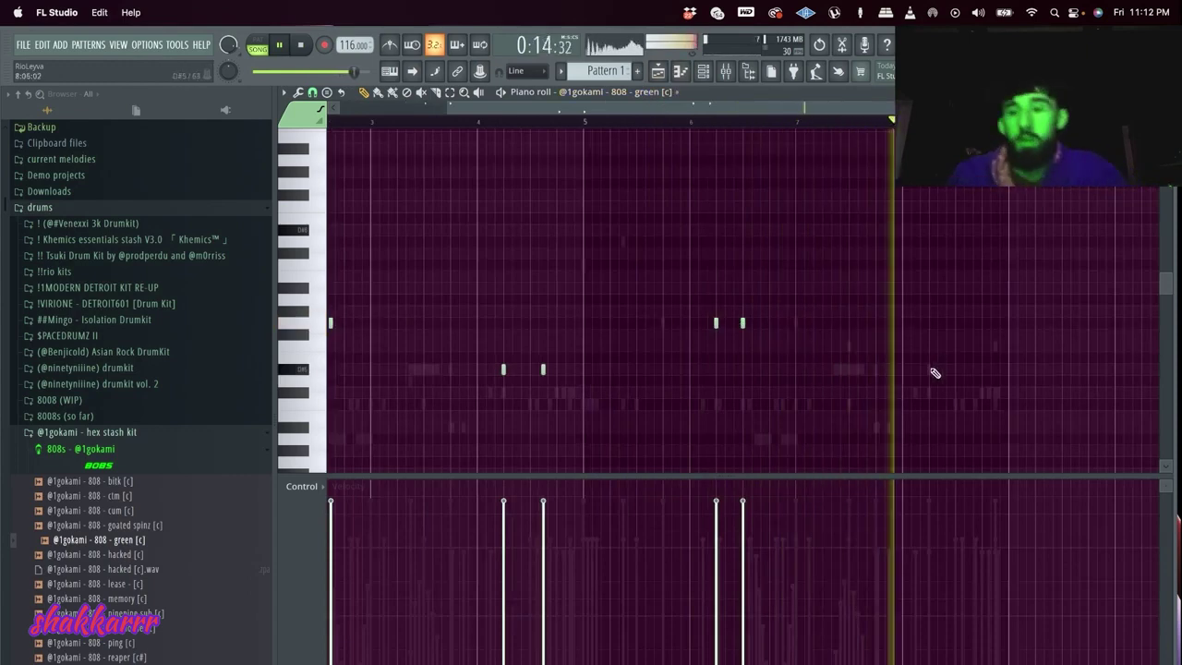
# - Place green 808 D#5 notes on steps 11 and 15 of bar 8, deleting the spinz 808's F5 on step 15
pyautogui.click(968, 369)
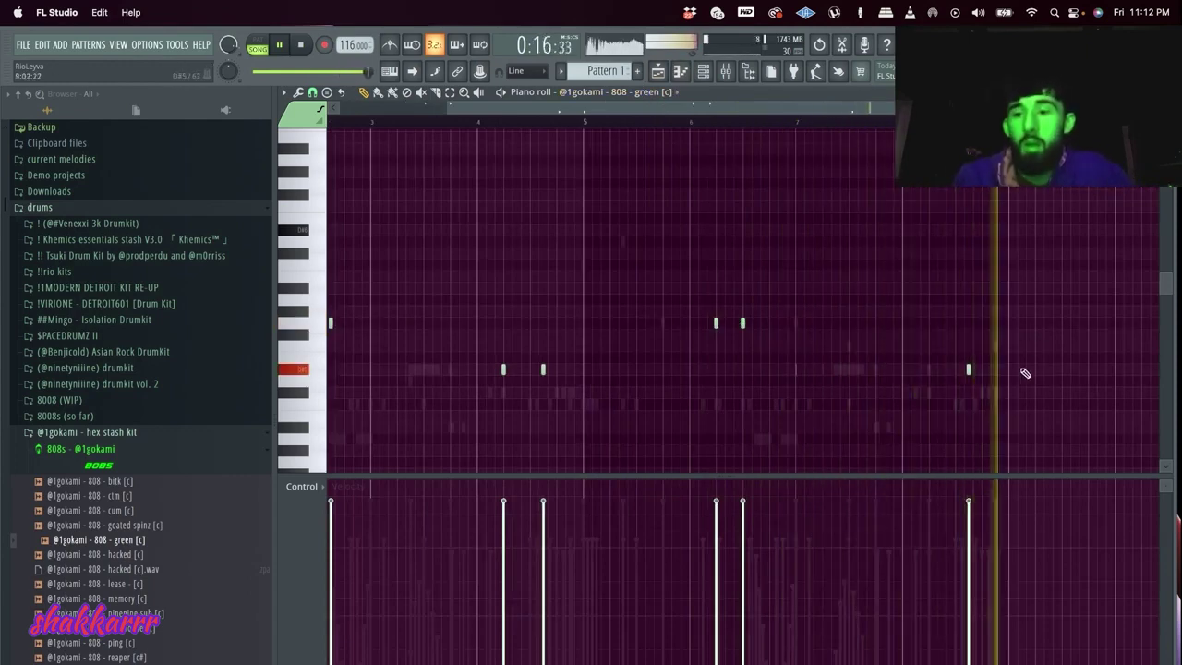
pyautogui.rightClick(995, 346)
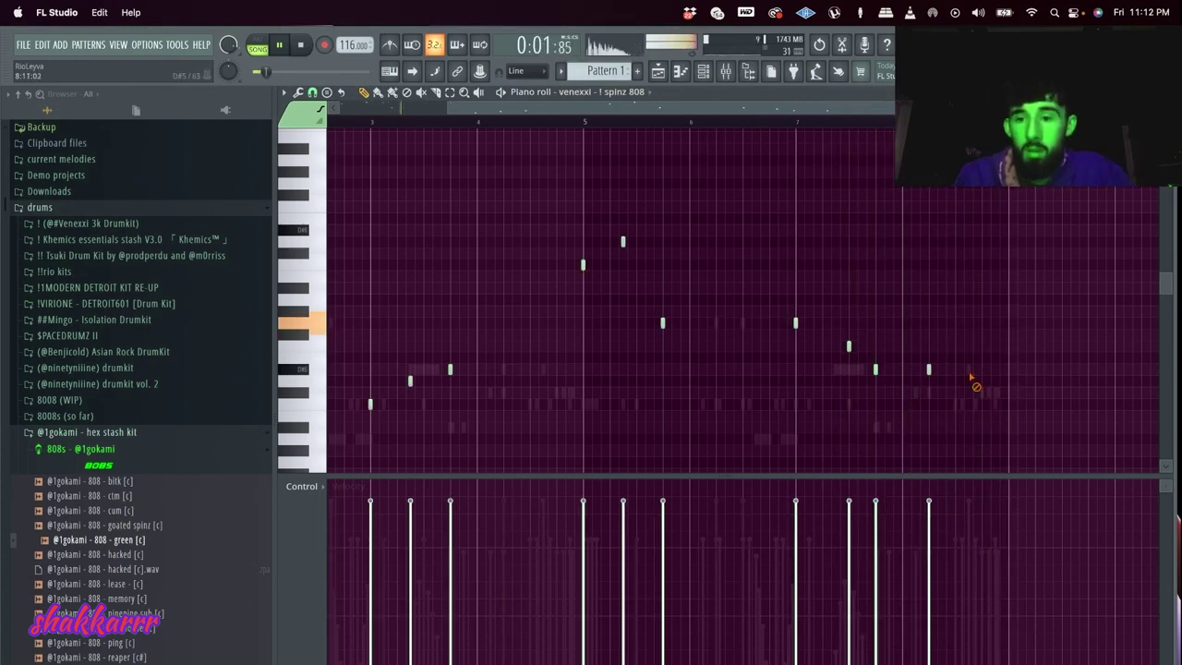
pyautogui.doubleClick(968, 369)
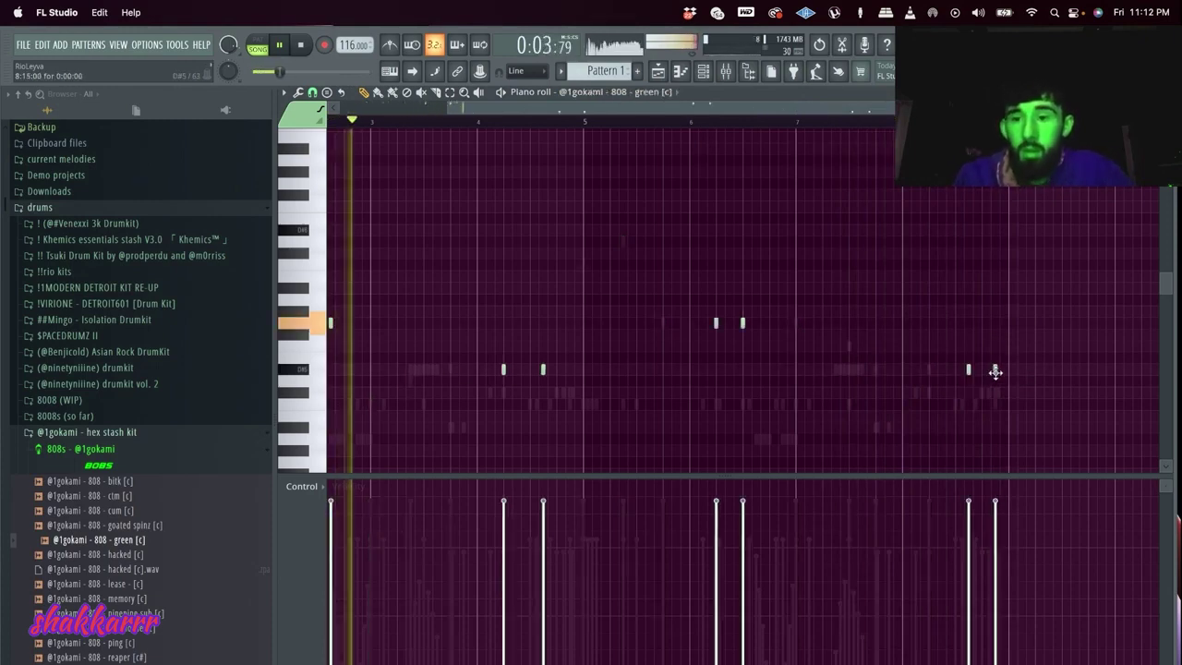
# - Set the green 808 channel's cut group to Cut 1 and By 1
pyautogui.click(702, 71)
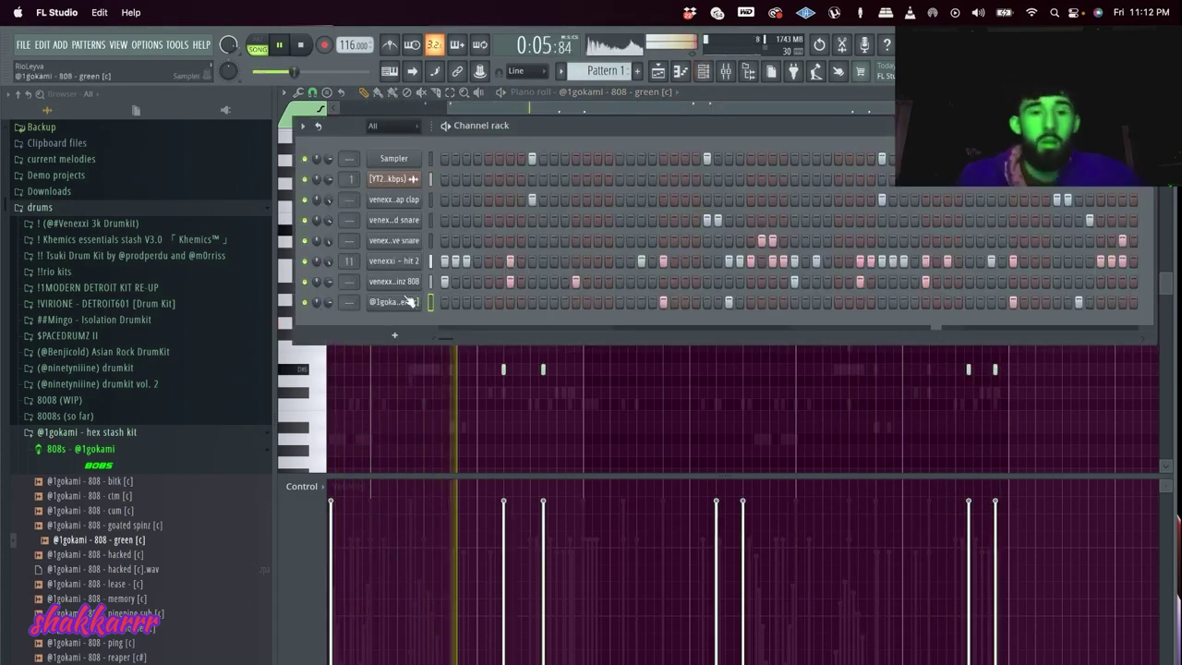
pyautogui.click(407, 302)
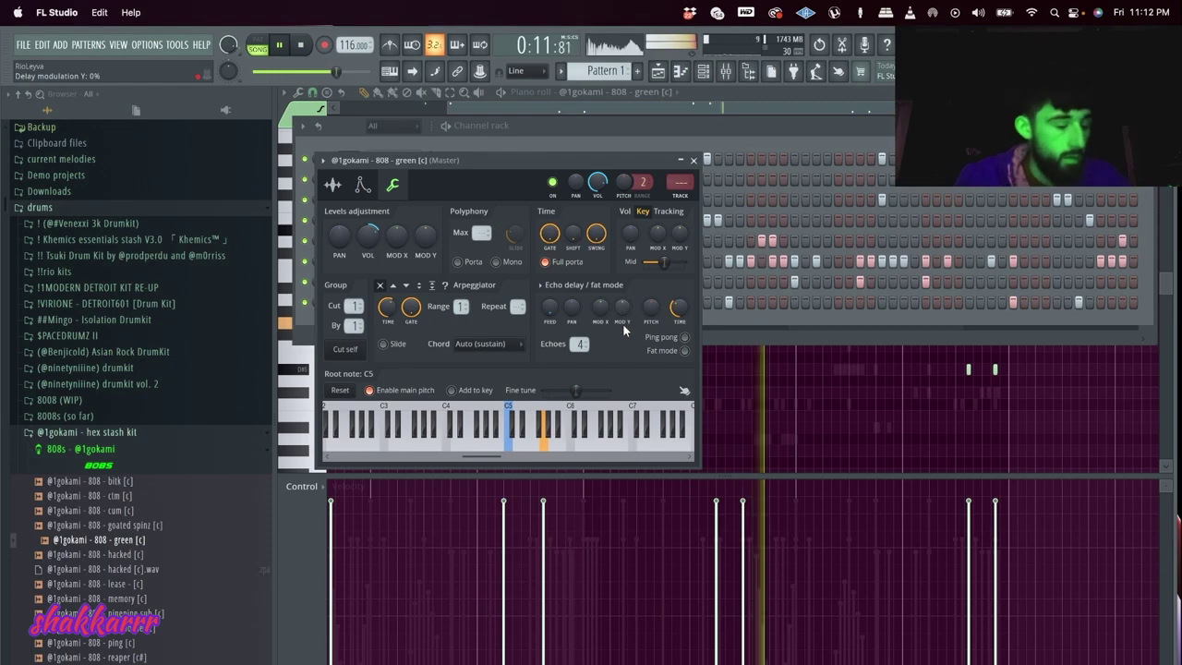
pyautogui.click(713, 327)
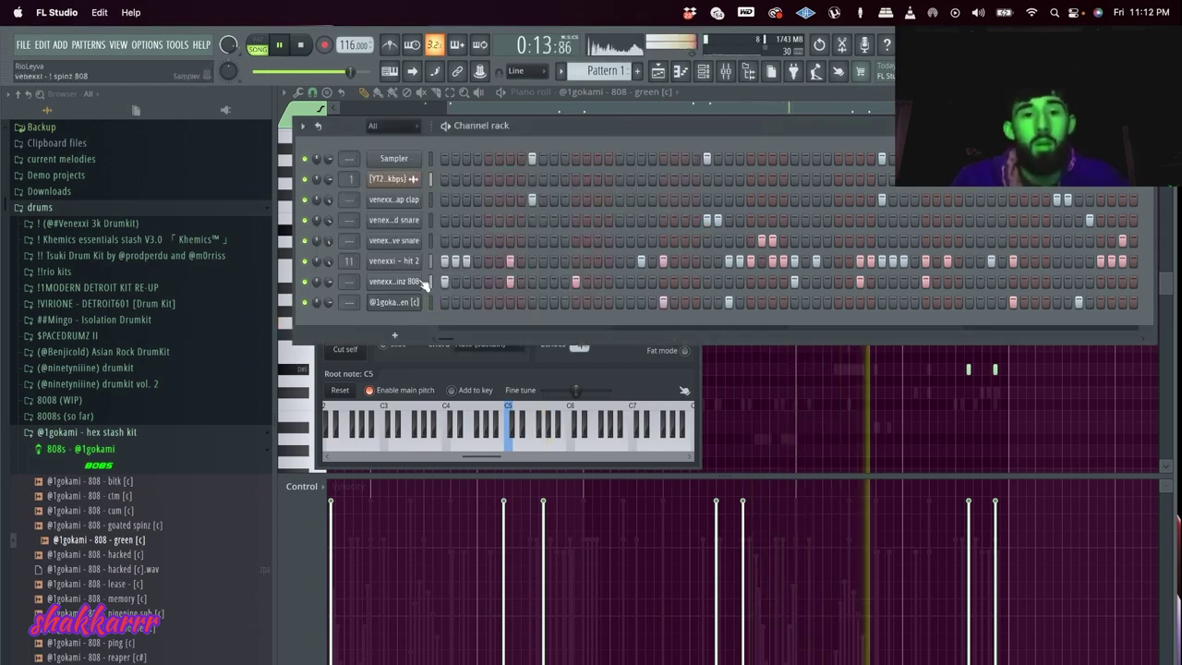
# - Check the "no1 - left unsaid" sample's pitch settings and transpose the 808 notes up one semitone
pyautogui.click(412, 179)
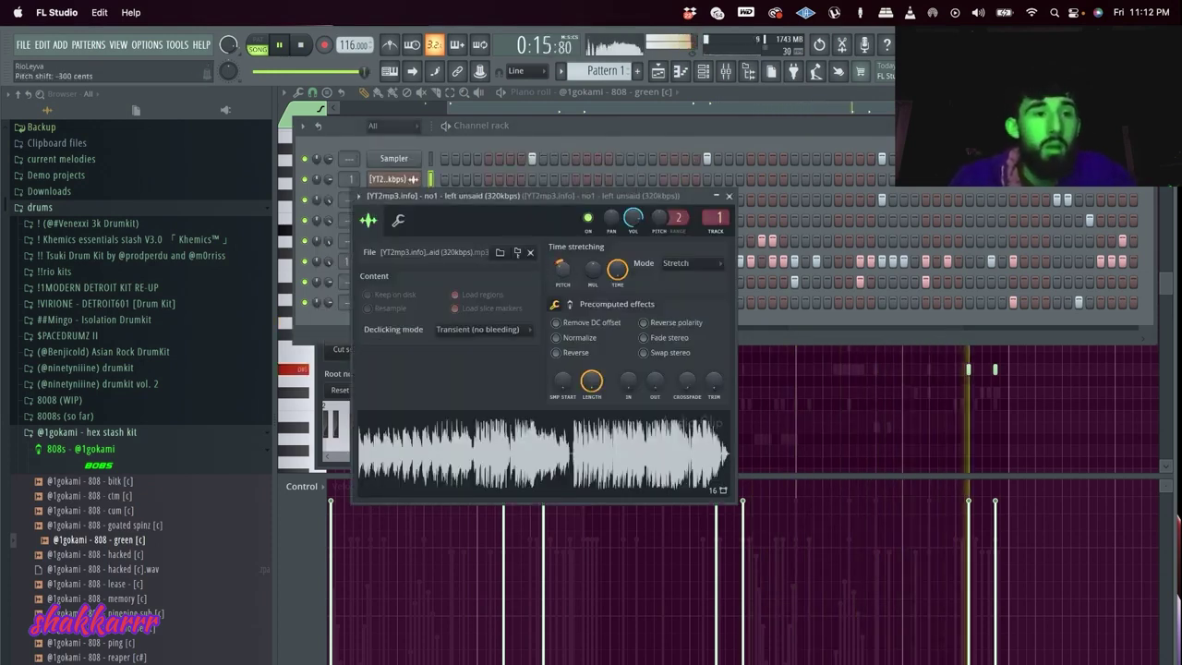
pyautogui.click(428, 286)
pyautogui.click(303, 126)
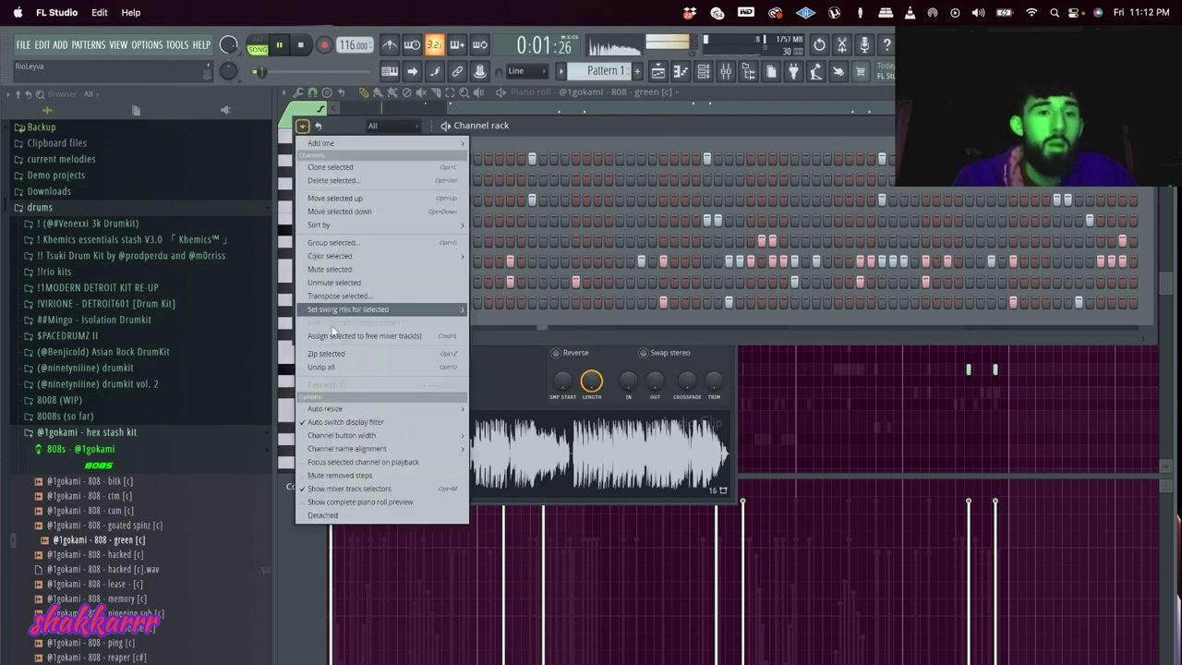
pyautogui.click(351, 298)
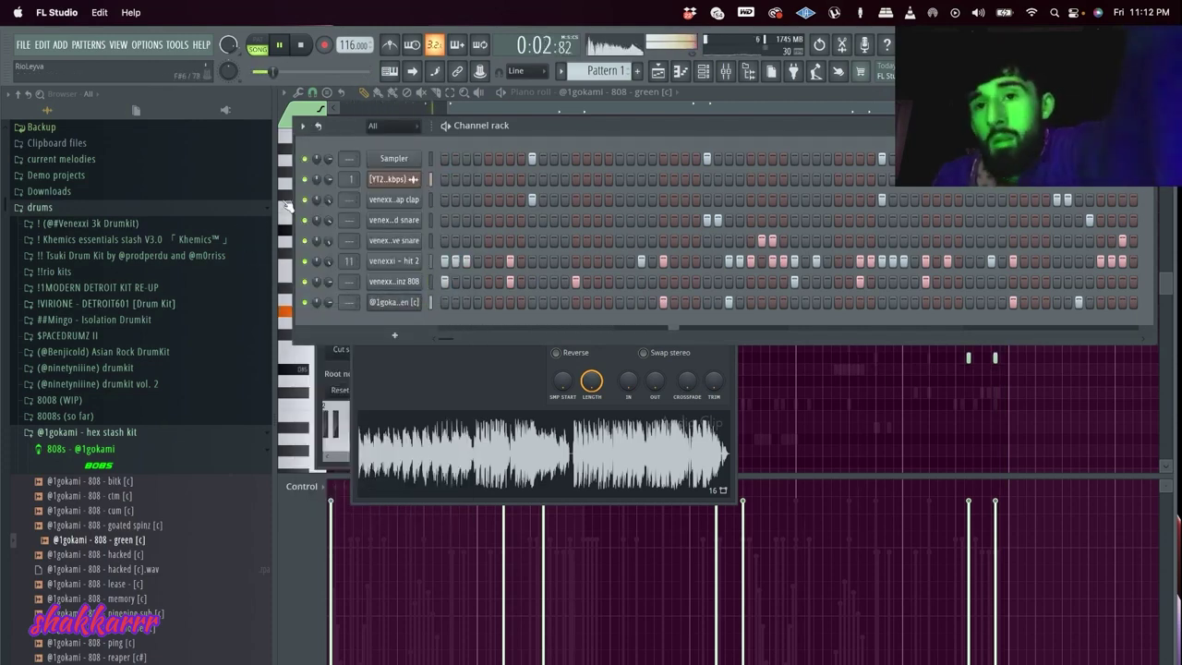
pyautogui.scroll(-10, 171, 388)
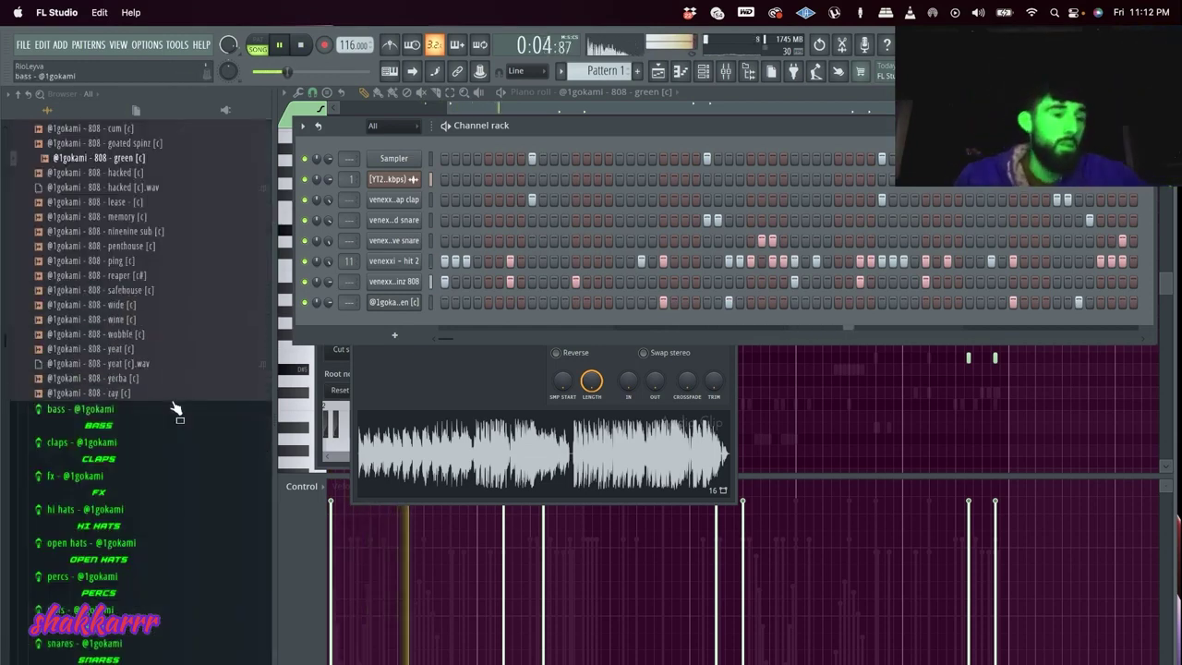
pyautogui.click(95, 446)
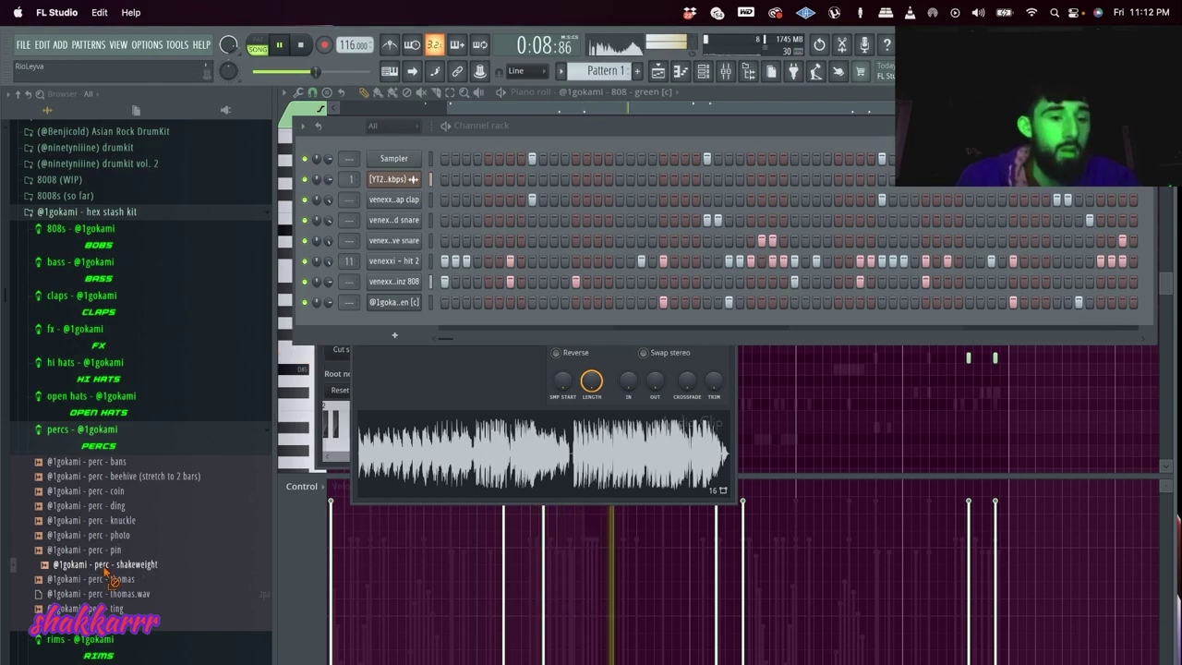
pyautogui.moveTo(388, 352); pyautogui.dragTo(349, 308)
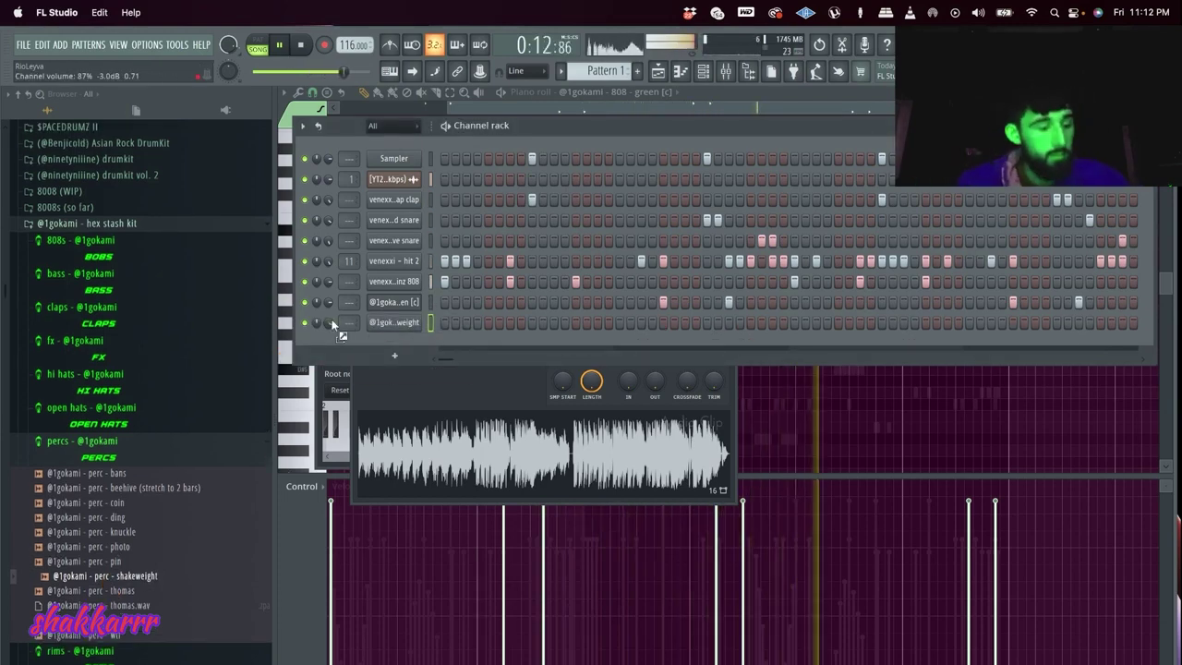
pyautogui.click(488, 323)
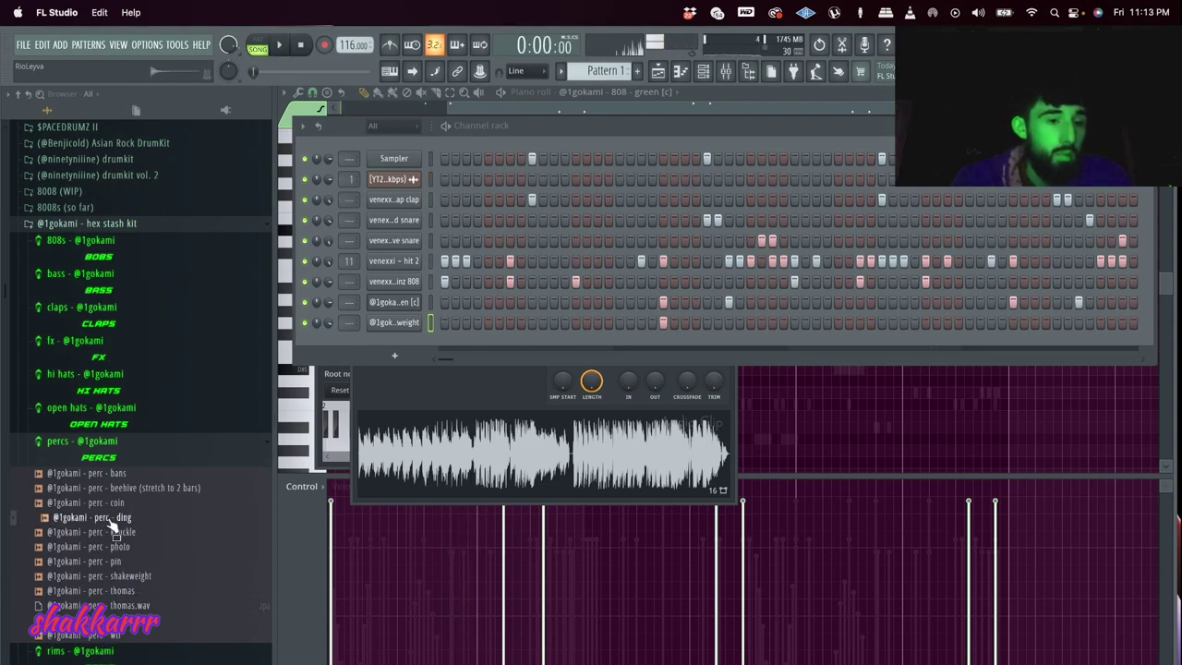
pyautogui.moveTo(392, 342); pyautogui.dragTo(495, 347)
pyautogui.press('space')
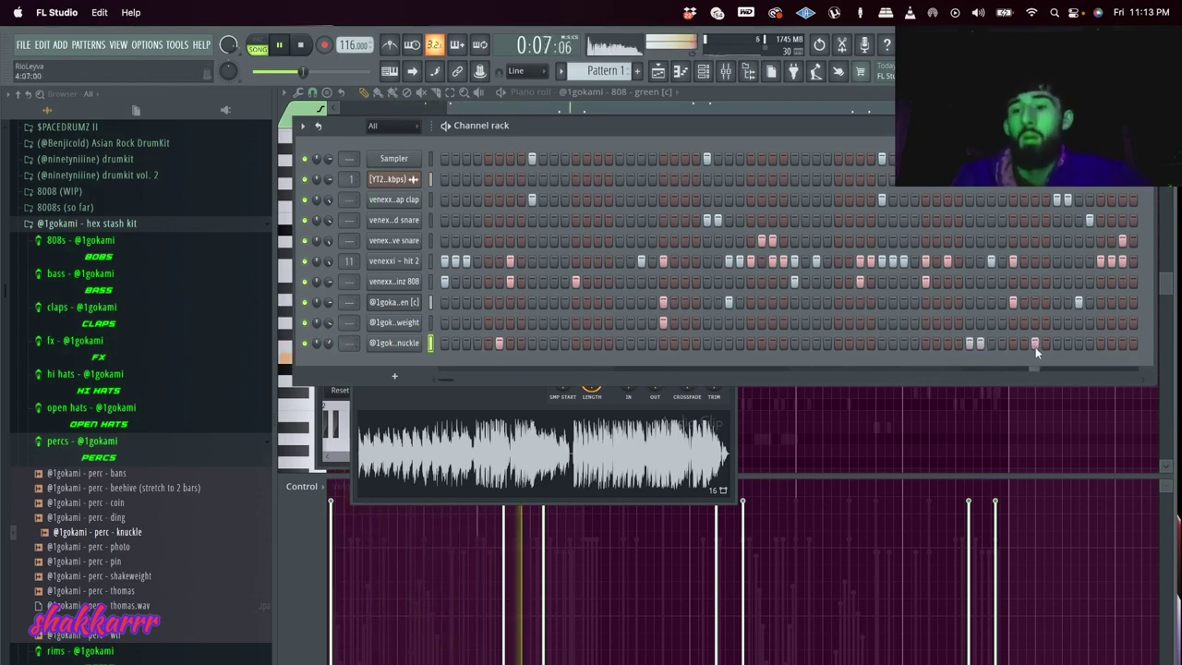
pyautogui.rightClick(397, 342)
pyautogui.click(453, 344)
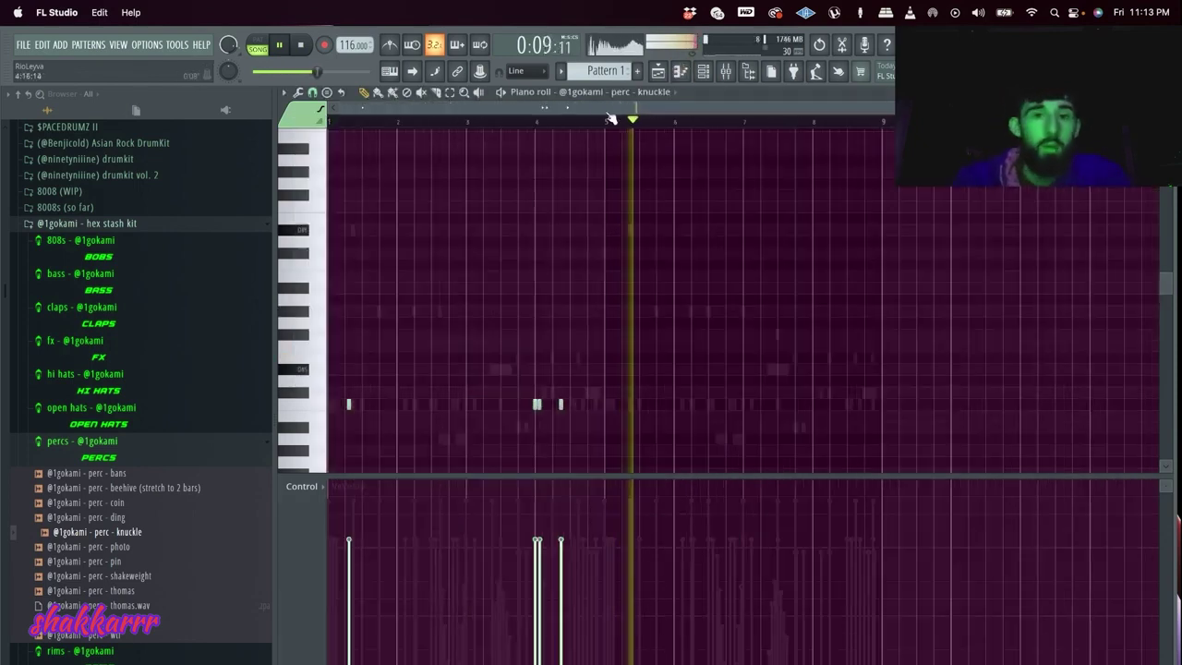
pyautogui.moveTo(605, 124); pyautogui.dragTo(3, 176)
pyautogui.press('super+b')
pyautogui.keyDown('super'); pyautogui.click(727, 127); pyautogui.keyUp('super')
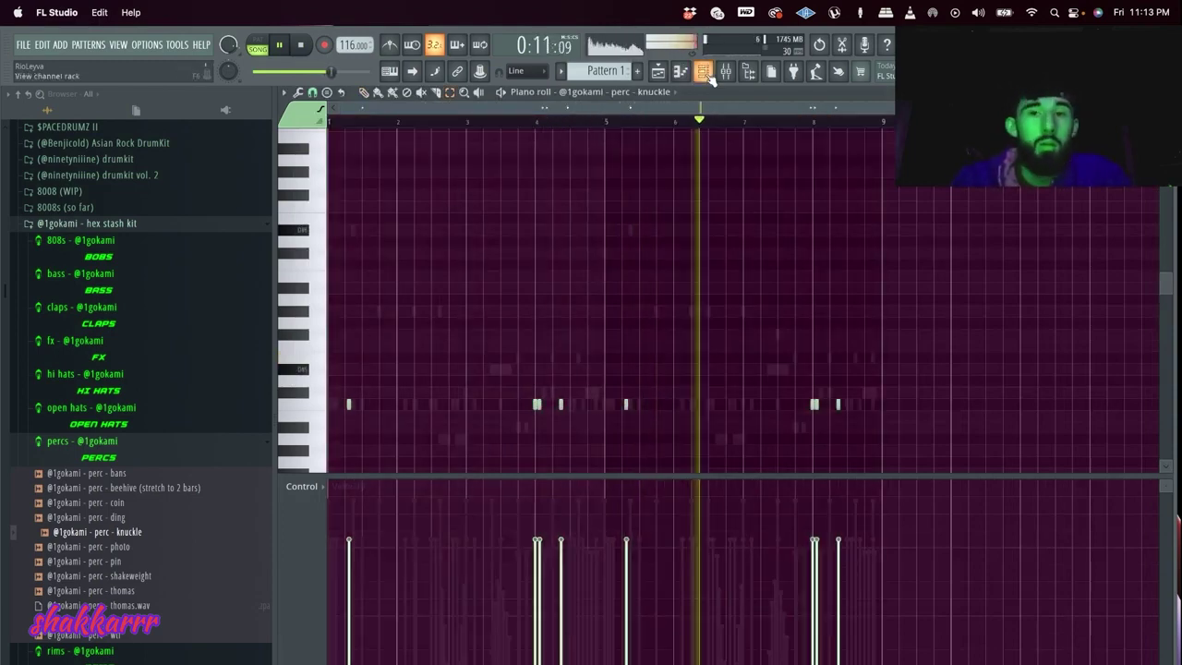
pyautogui.click(706, 74)
pyautogui.click(252, 426)
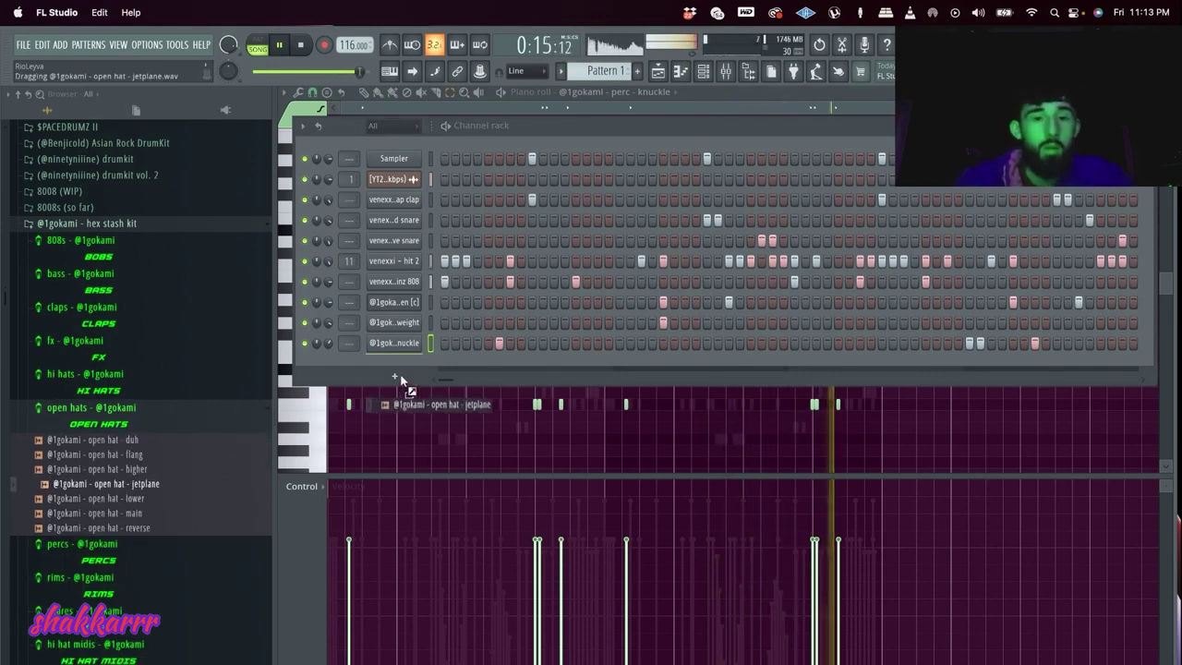
pyautogui.moveTo(405, 378); pyautogui.dragTo(406, 379)
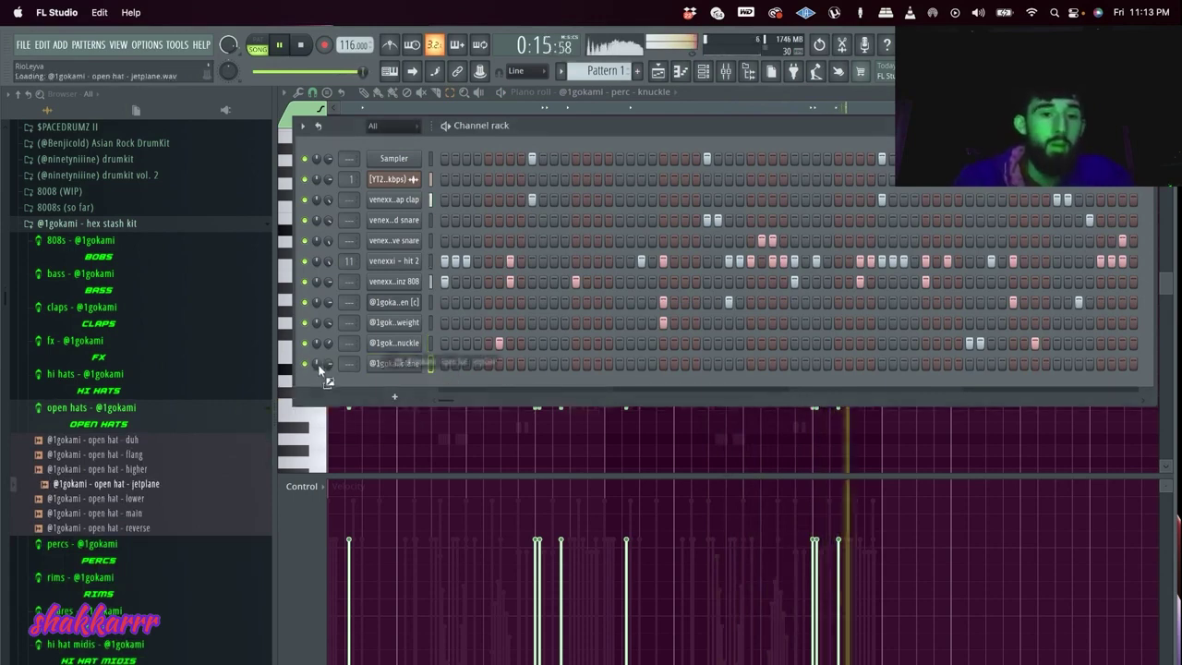
pyautogui.click(575, 364)
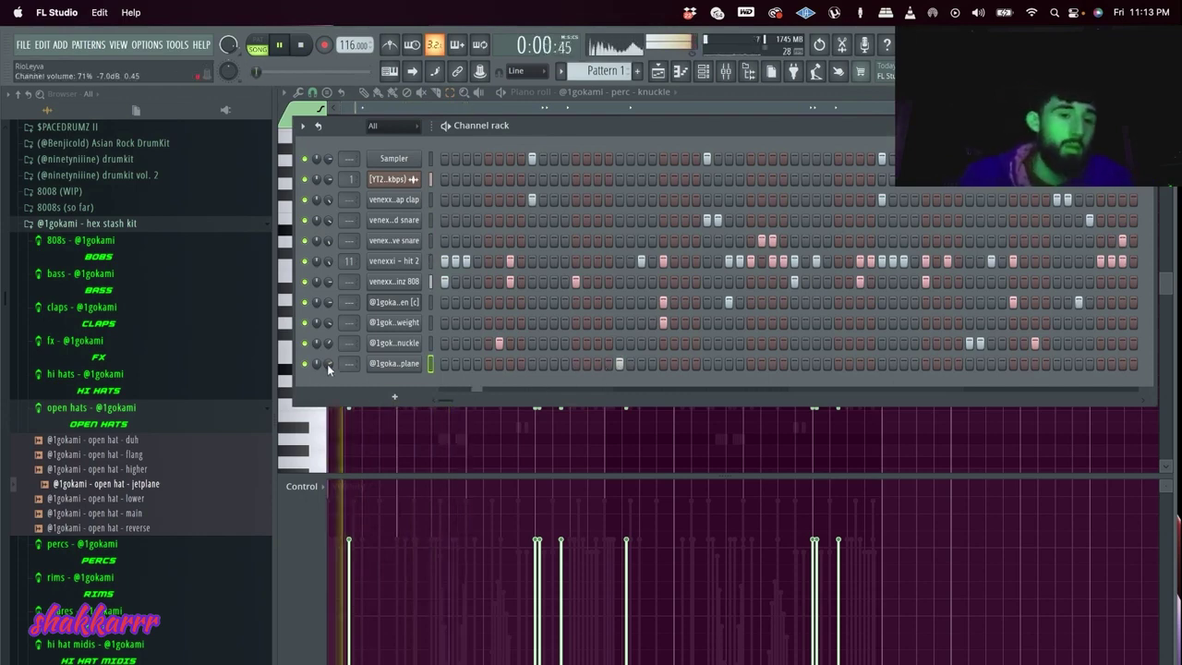
# - Duplicate the jetplane open hat's four-bar pattern into bars 5 to 8
pyautogui.rightClick(420, 359)
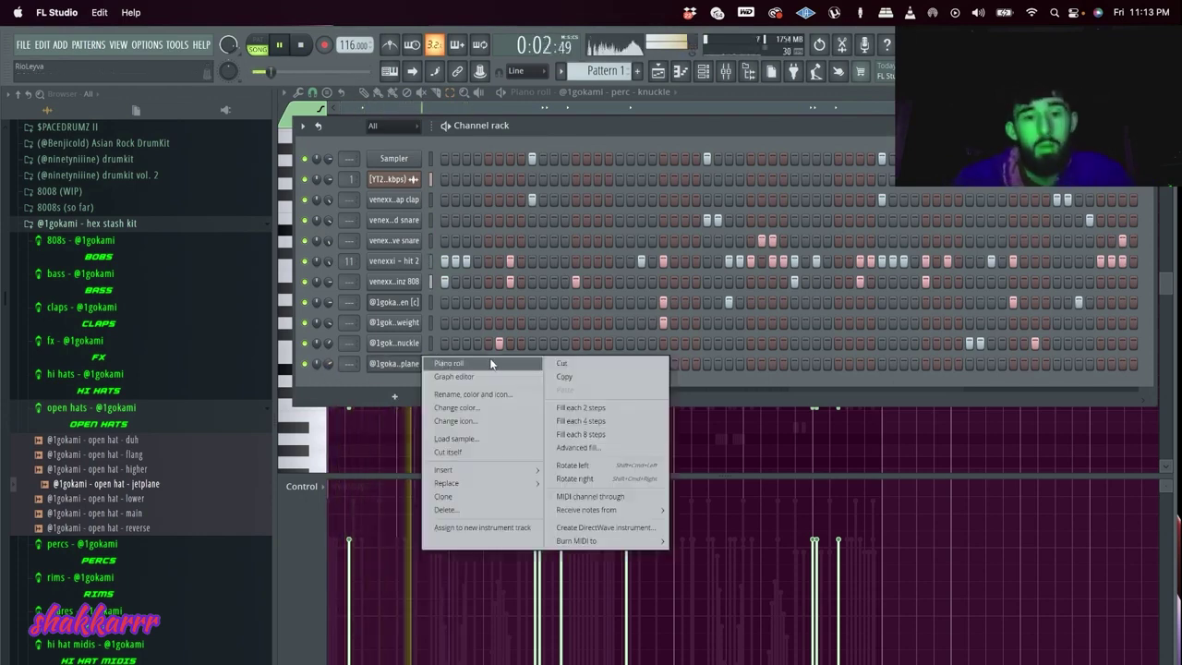
pyautogui.click(489, 364)
pyautogui.moveTo(605, 123); pyautogui.dragTo(331, 123)
pyautogui.hotkey('ctrl', 'b')
pyautogui.keyDown('ctrl'); pyautogui.click(697, 116); pyautogui.keyUp('ctrl')
# - Add a Repro-5 synth as a new channel
pyautogui.press('F6')
pyautogui.scroll(-5, 109, 439)
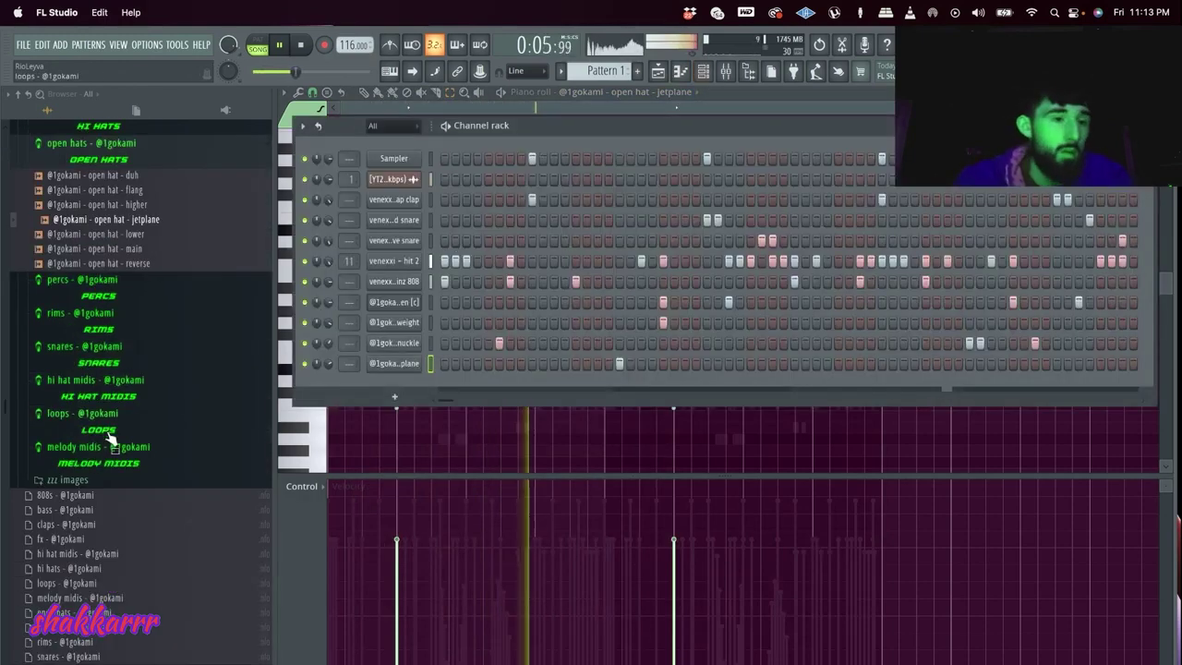
pyautogui.click(406, 394)
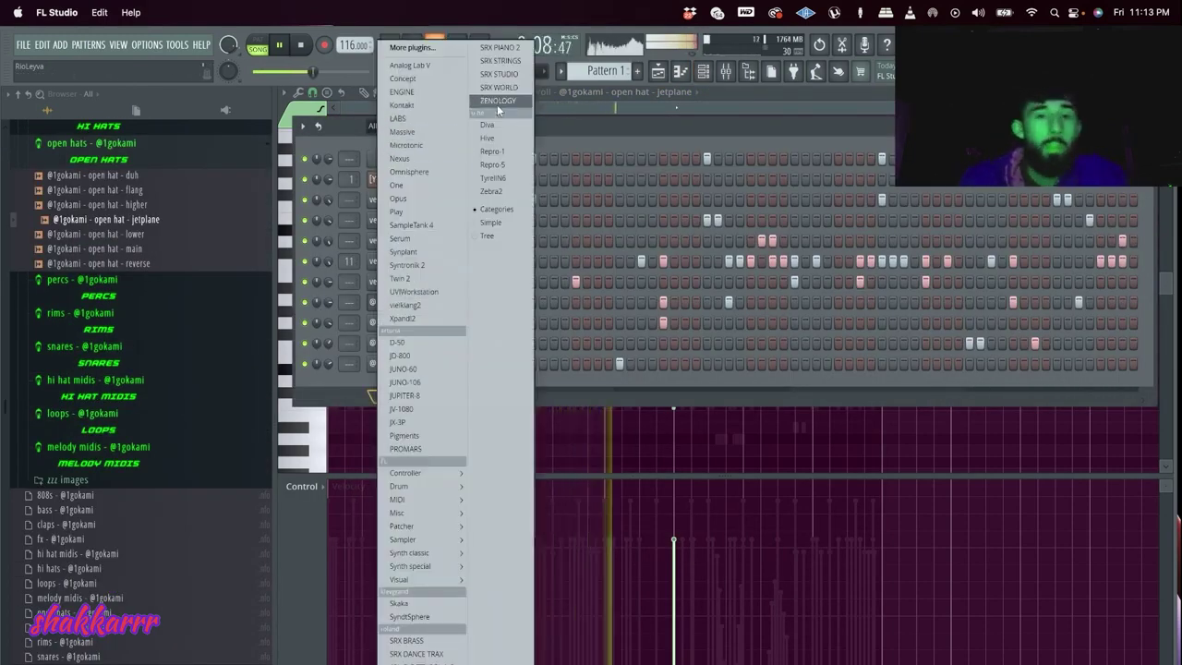
pyautogui.click(493, 164)
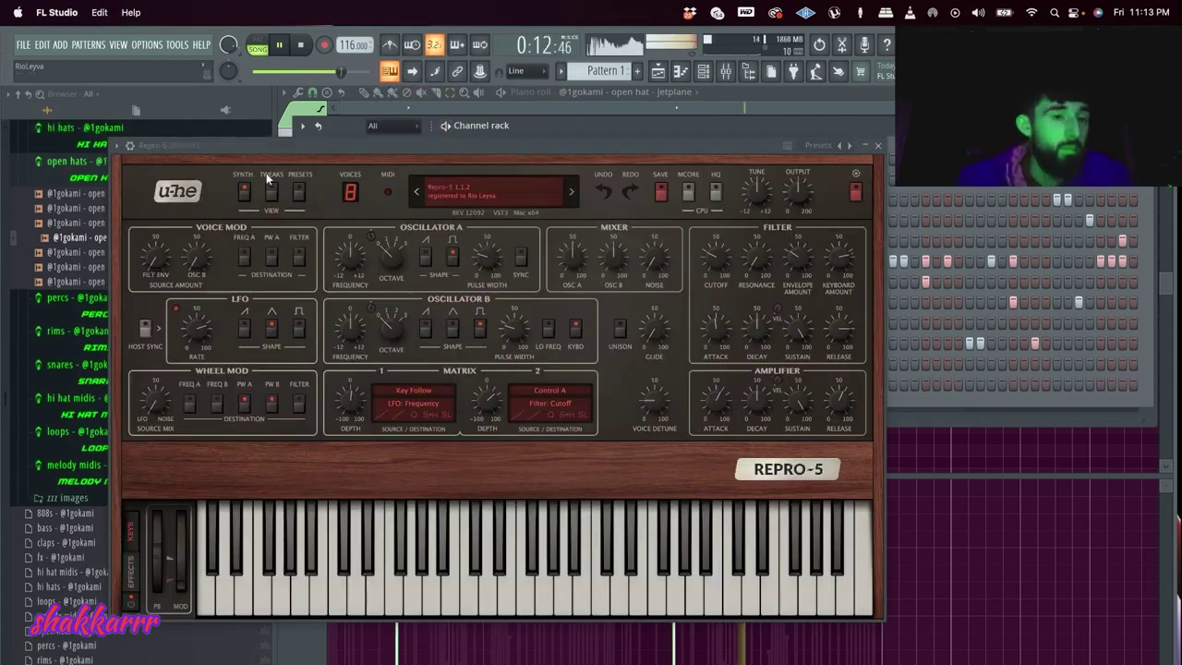
# - Load the AZ Velvet and JH Magic Bells presets from Repro-5's "05 Keys - Plucks & Mallets" stock folder and close the synth
pyautogui.click(299, 191)
pyautogui.click(189, 286)
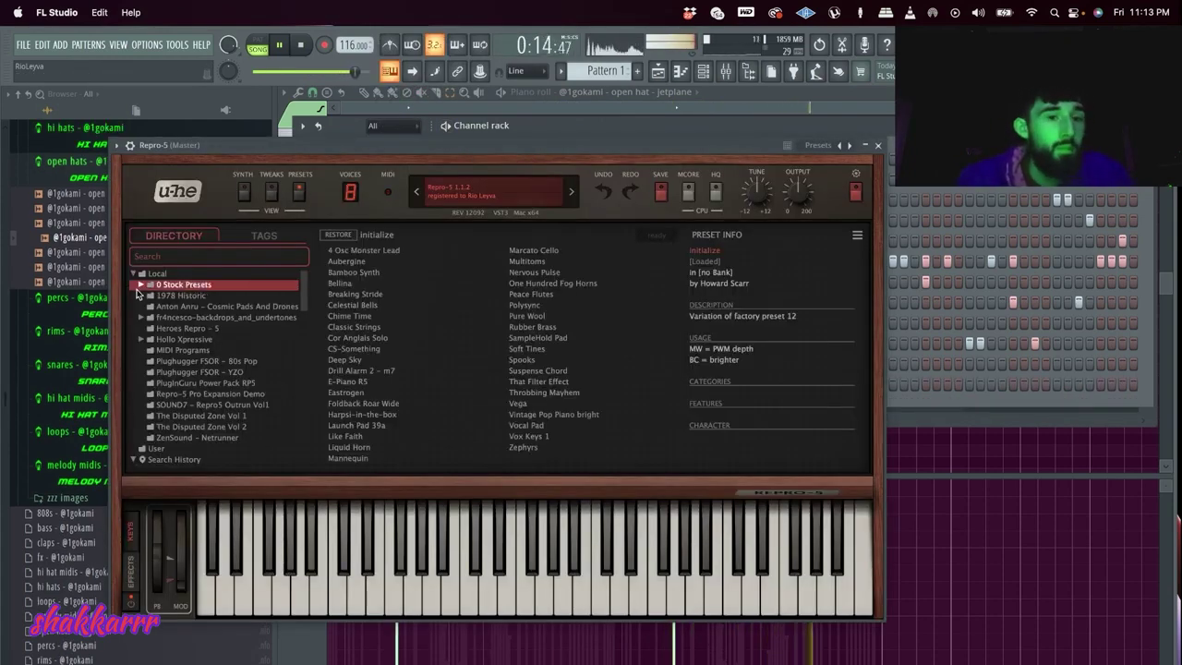
pyautogui.click(142, 286)
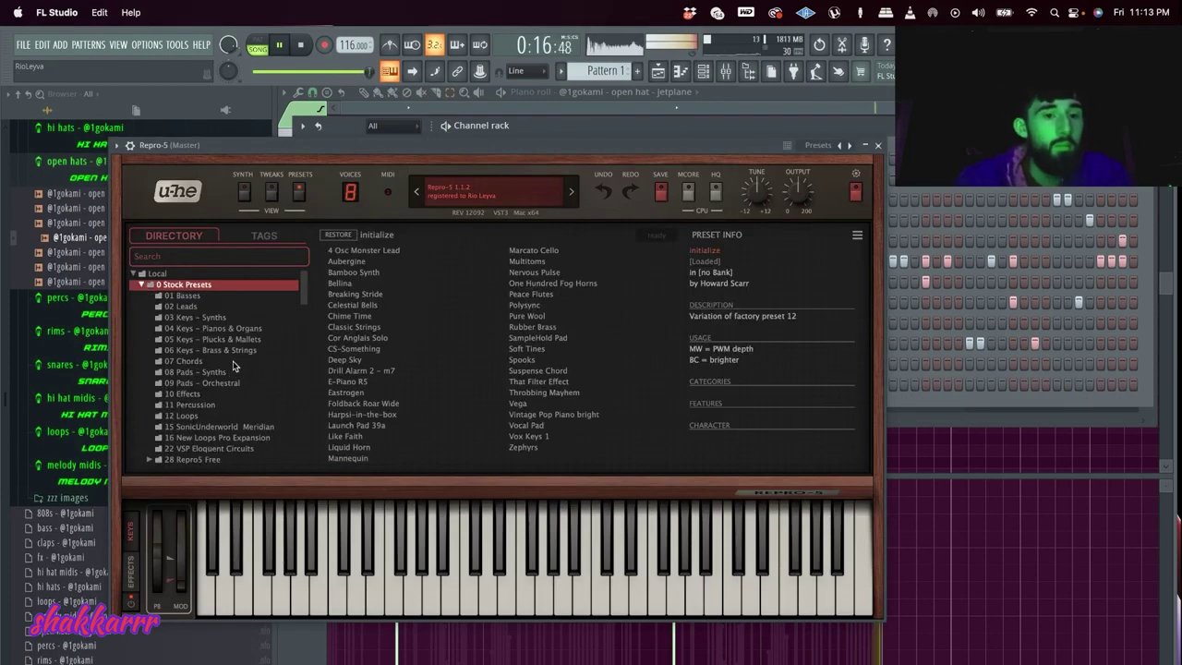
pyautogui.scroll(-1, 238, 374)
pyautogui.click(212, 328)
pyautogui.click(346, 349)
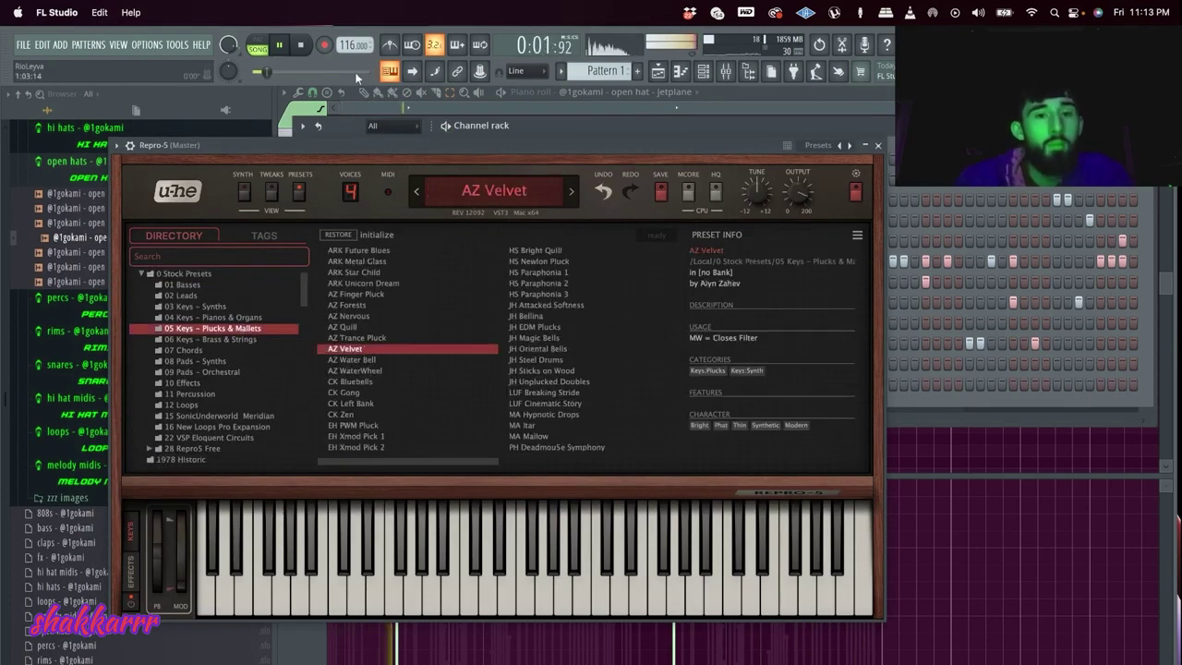
pyautogui.click(563, 338)
pyautogui.click(877, 145)
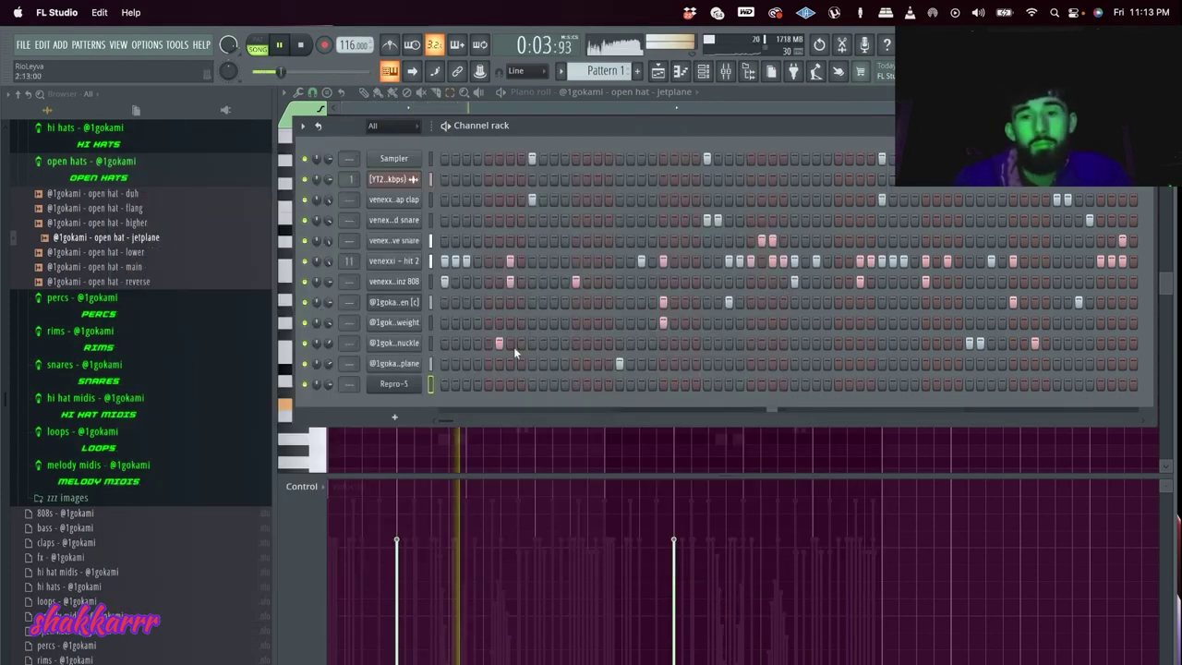
pyautogui.click(391, 419)
pyautogui.click(425, 240)
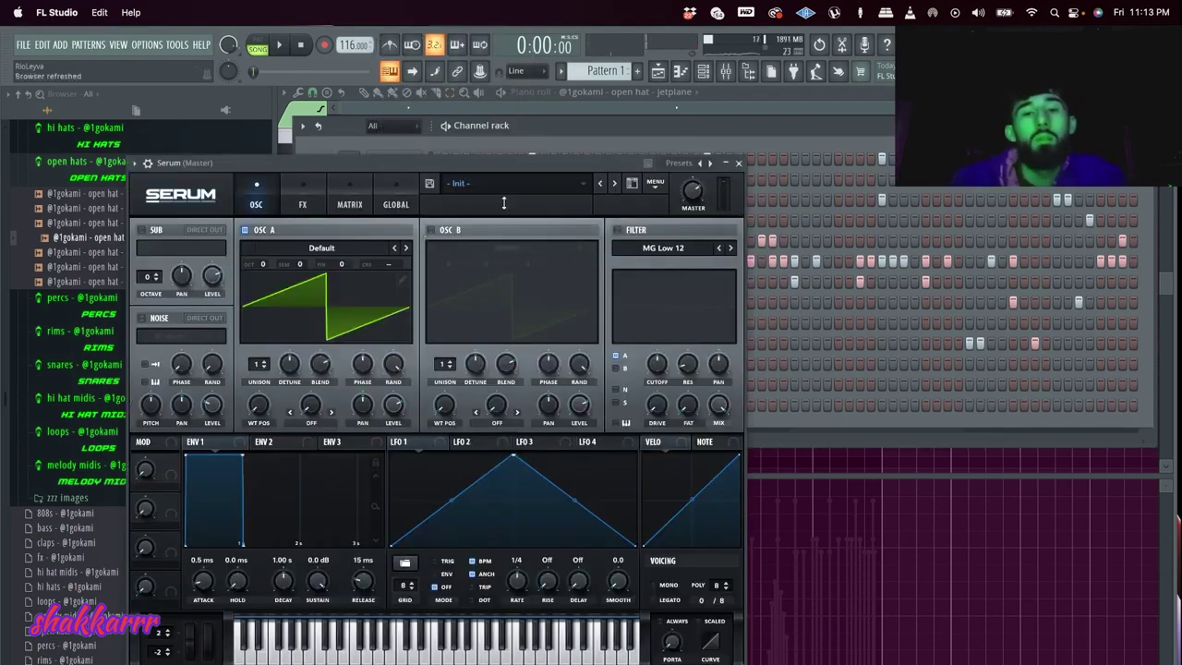
pyautogui.click(506, 188)
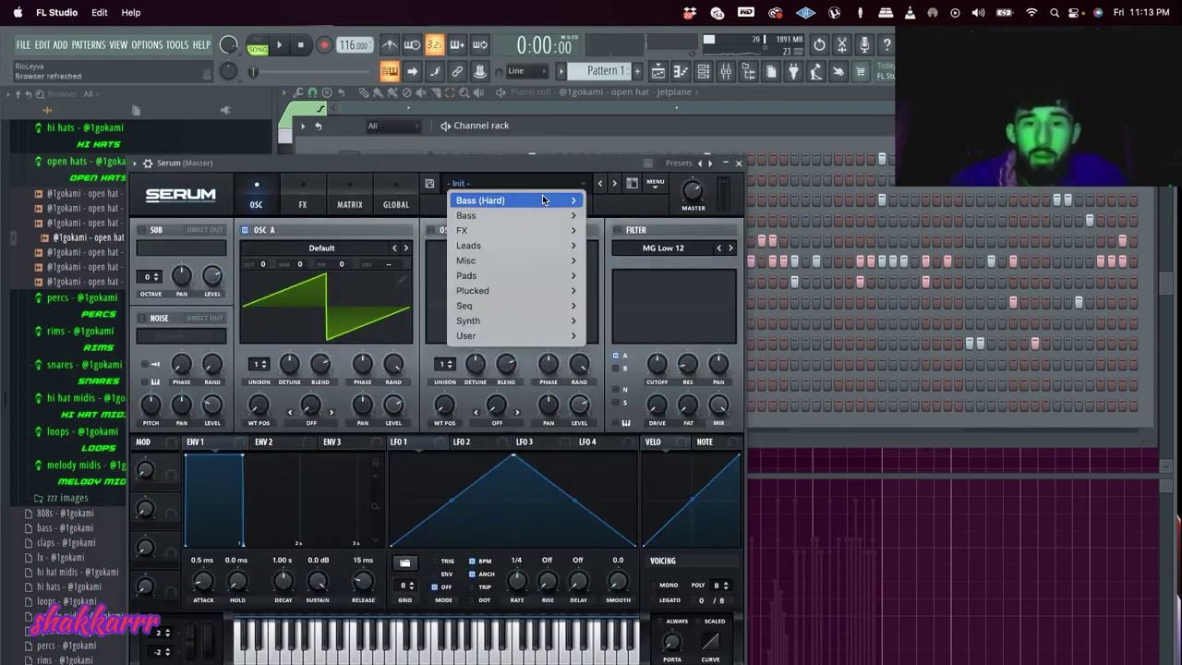
pyautogui.moveTo(517, 335)
pyautogui.moveTo(820, 348)
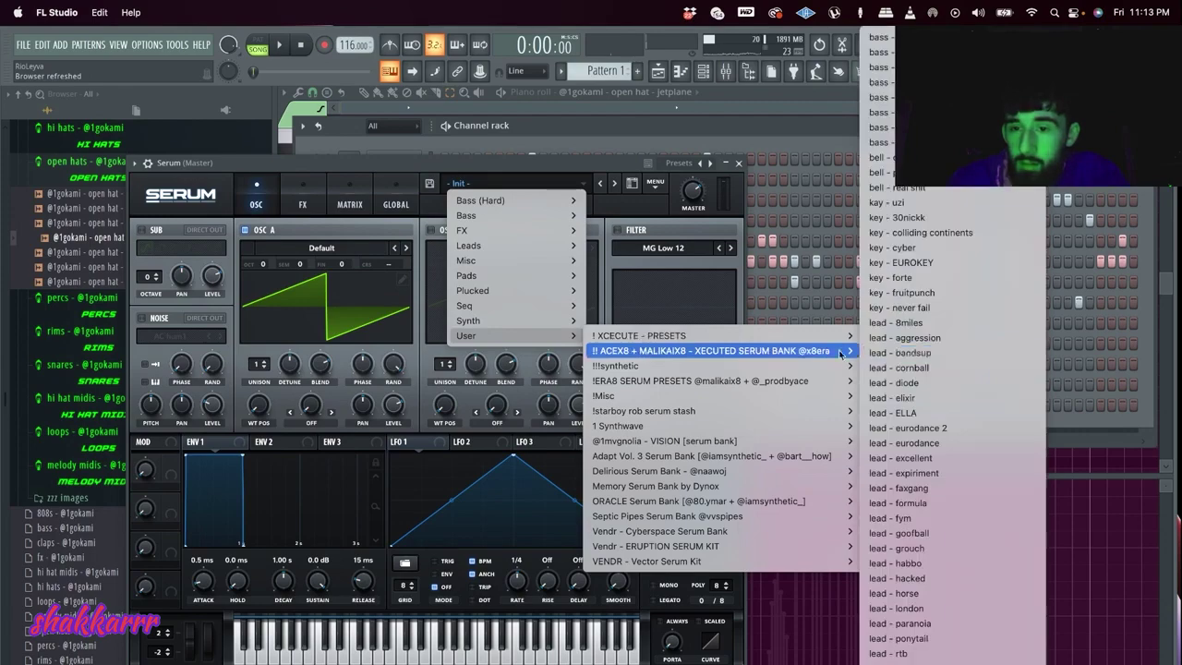
pyautogui.click(916, 325)
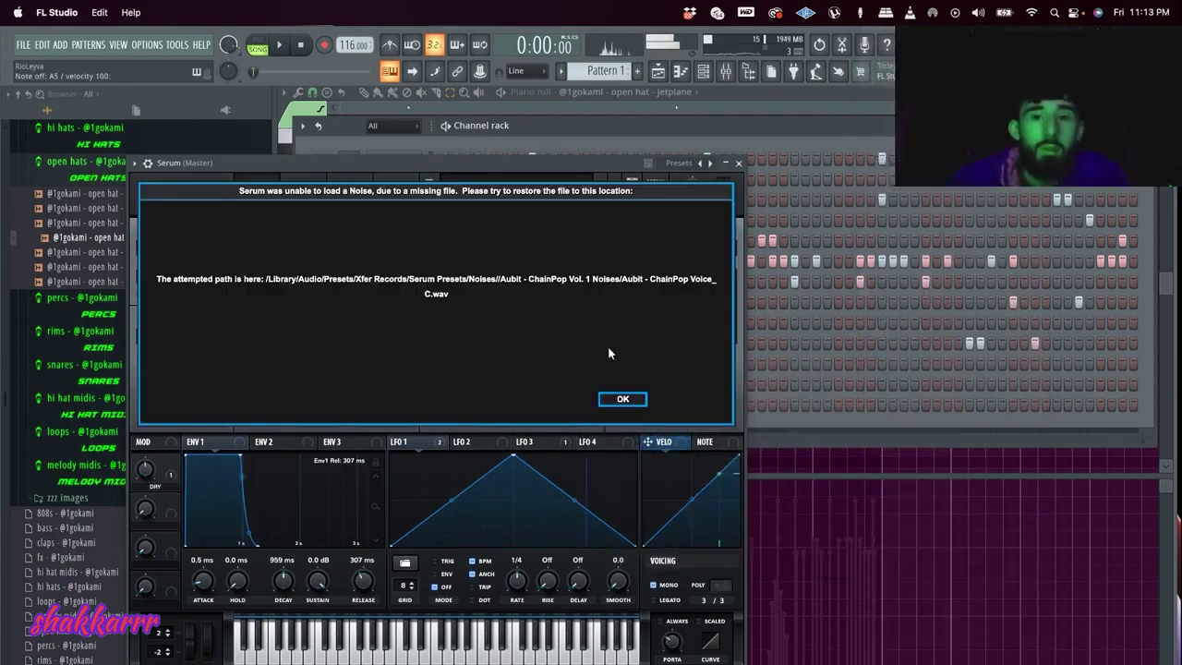
# - Audition the bank's lead presets one after another from "lead - aggression" to "lead - starfruit"
pyautogui.click(615, 183)
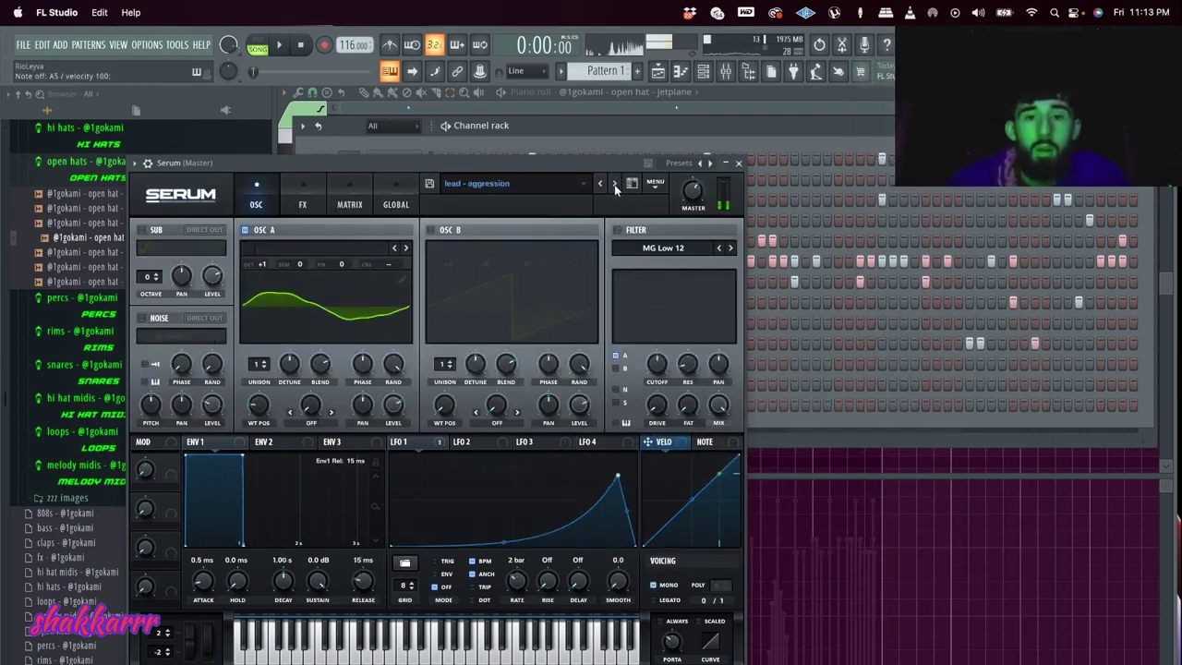
pyautogui.click(615, 184)
pyautogui.click(614, 184)
pyautogui.click(614, 184)
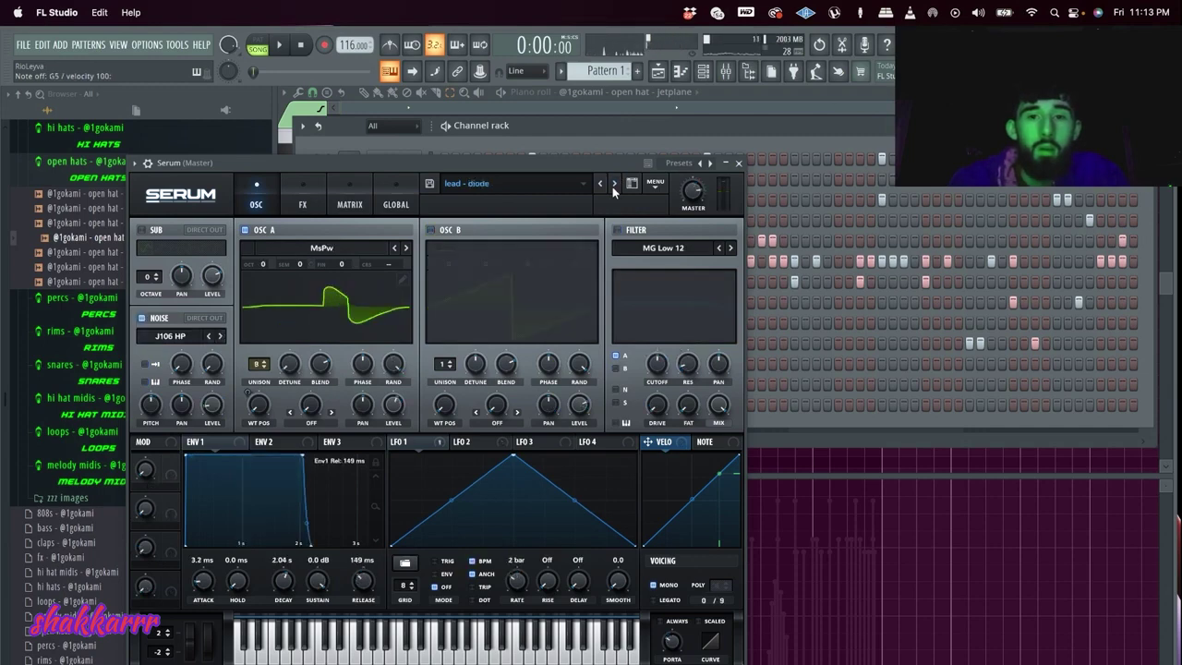
pyautogui.click(614, 184)
pyautogui.click(614, 183)
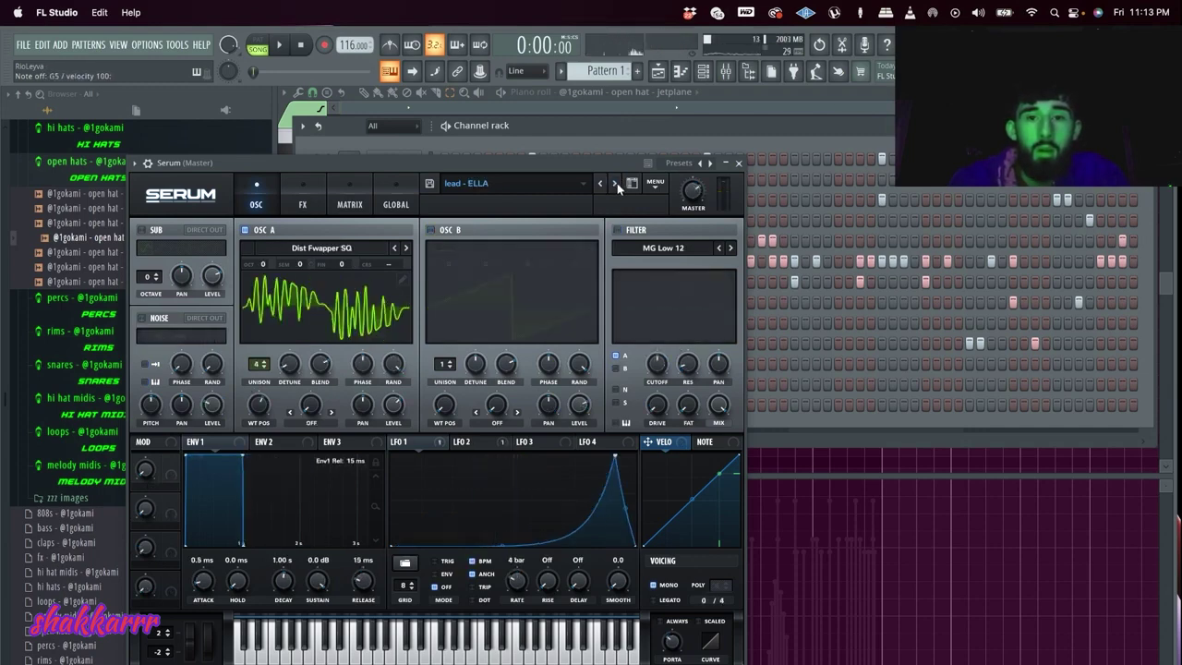
pyautogui.click(615, 183)
pyautogui.click(615, 184)
pyautogui.click(615, 184)
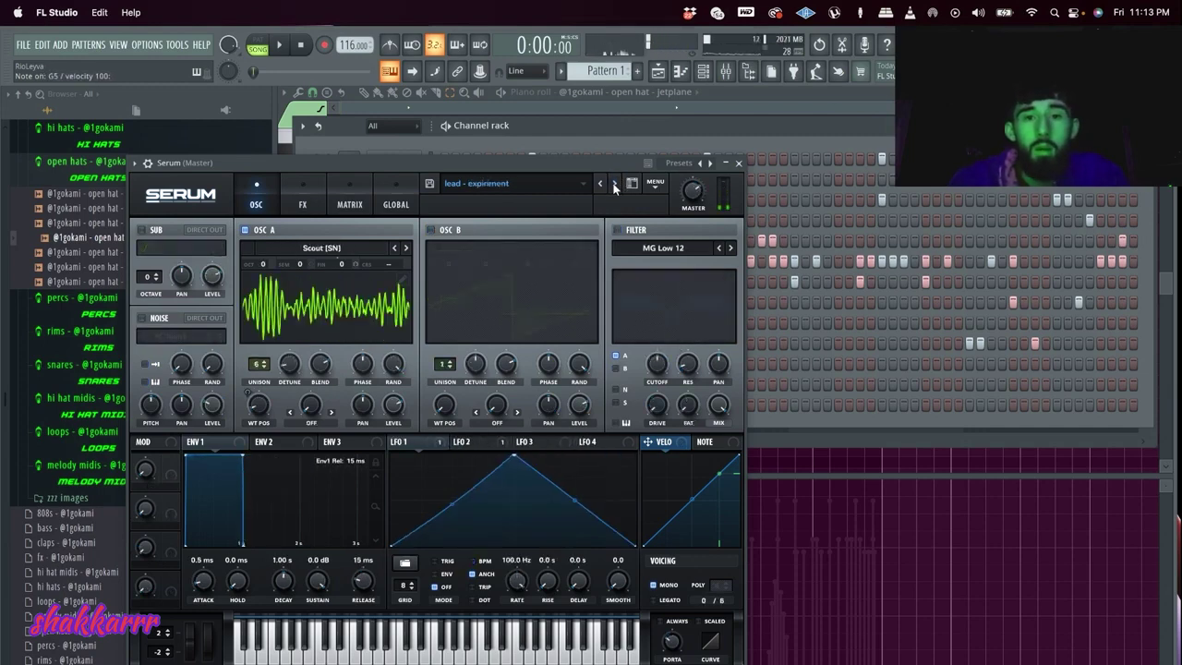
pyautogui.click(615, 184)
pyautogui.click(615, 185)
pyautogui.click(623, 398)
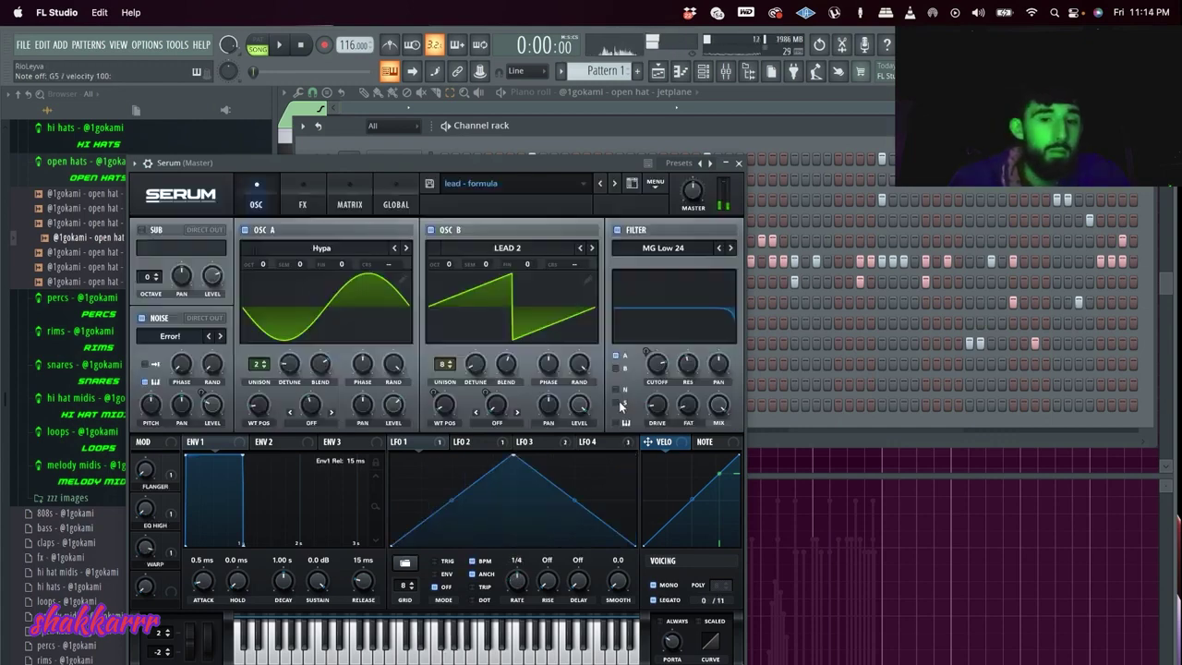
pyautogui.click(615, 185)
pyautogui.click(615, 183)
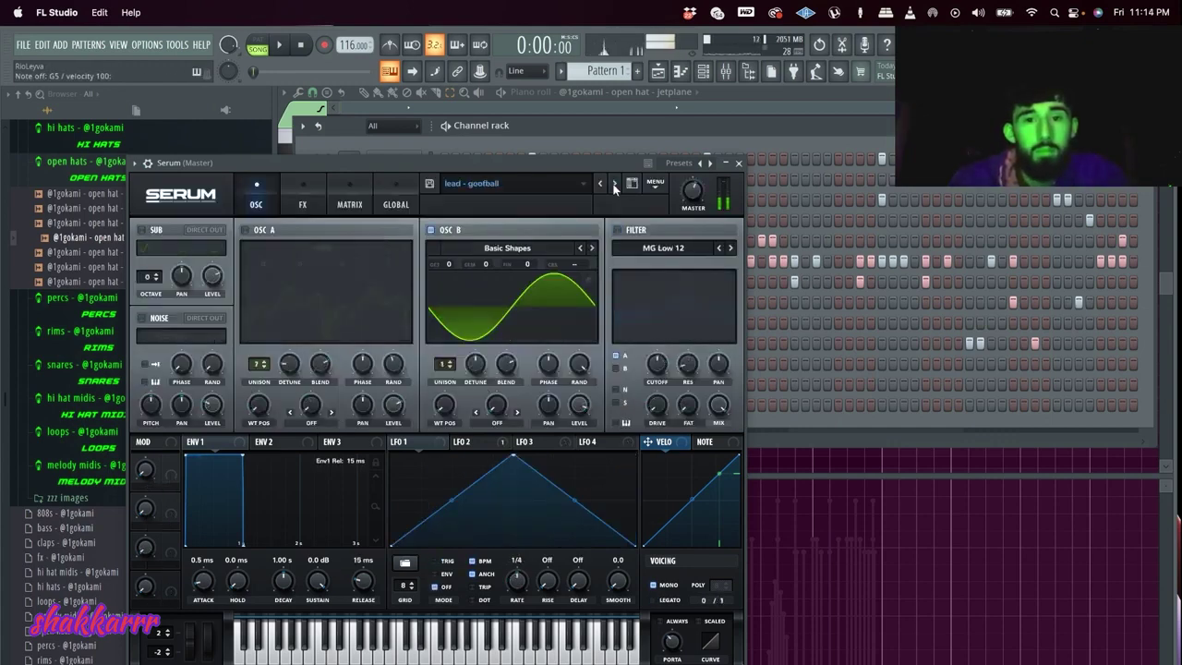
pyautogui.click(615, 184)
pyautogui.click(615, 184)
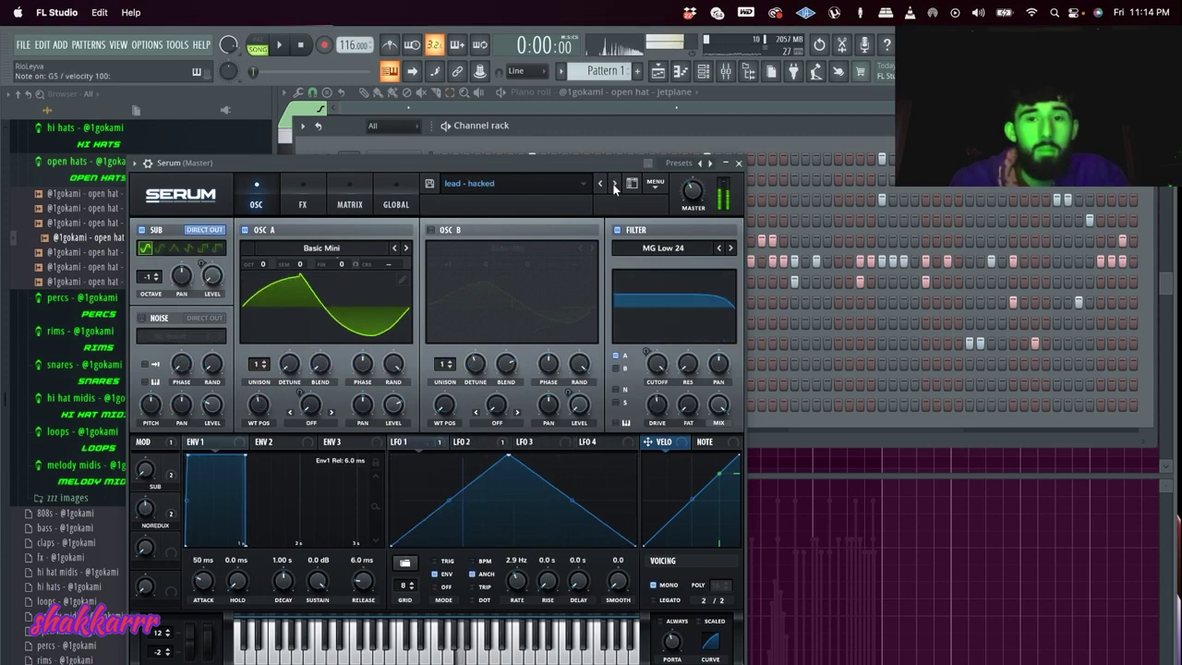
pyautogui.click(615, 185)
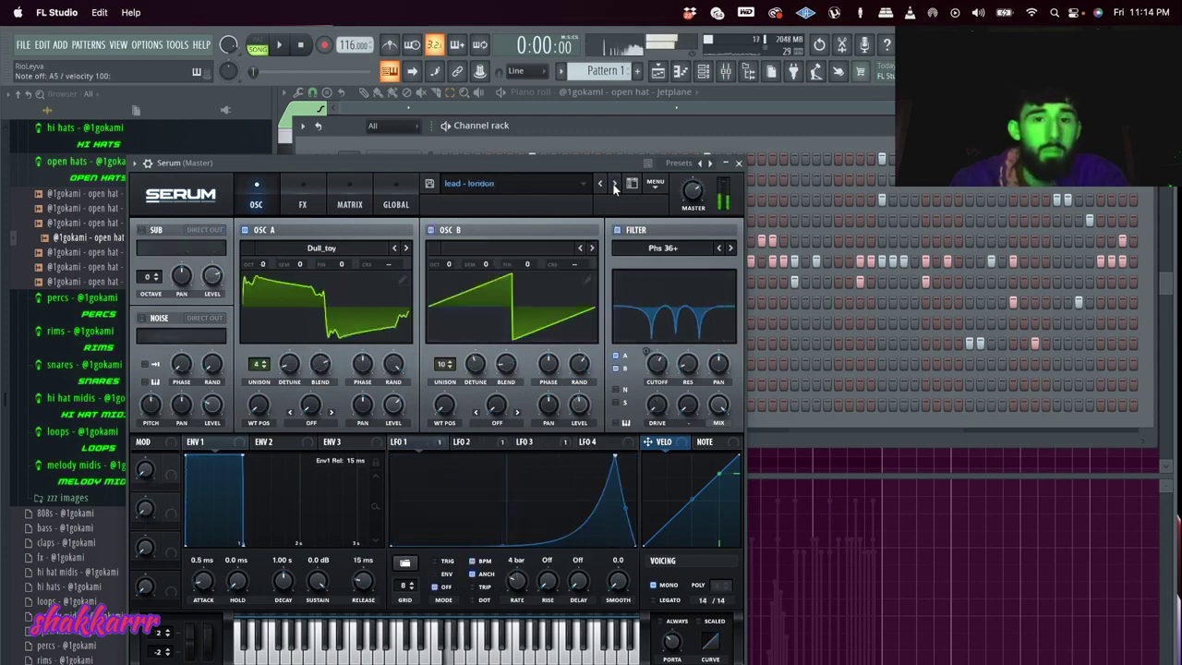
pyautogui.click(615, 185)
pyautogui.click(615, 184)
pyautogui.click(615, 184)
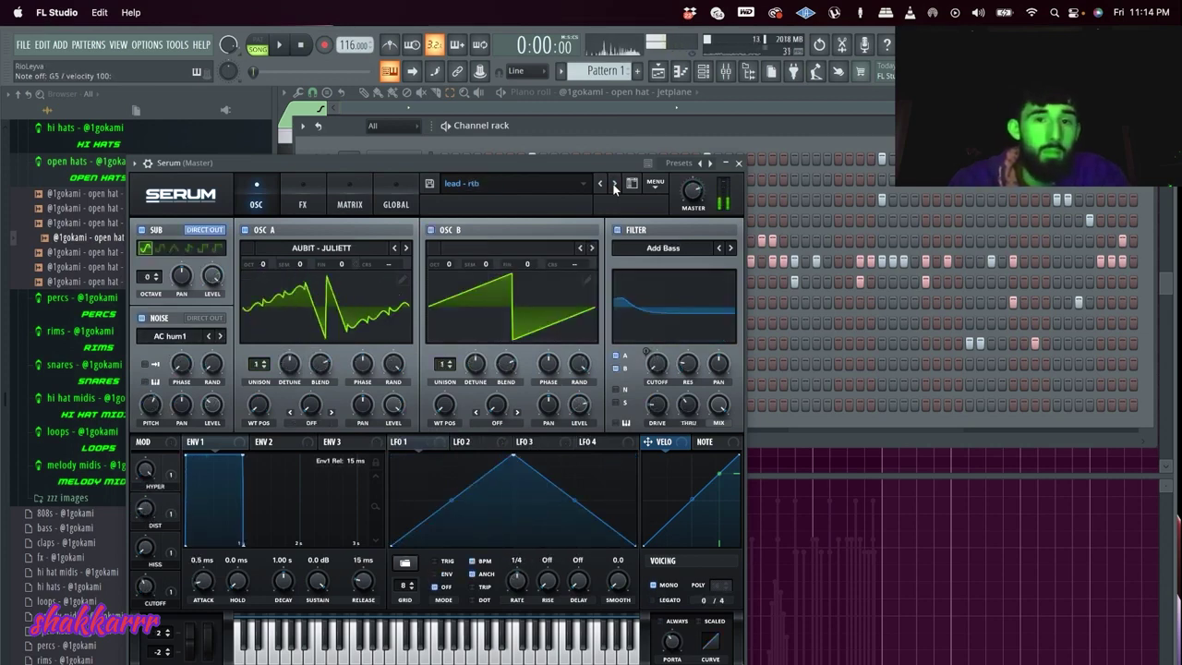
pyautogui.click(615, 185)
# - Load the "LD - ASMR" preset from Serum's "! XCECUTE - PRESETS" user bank and dismiss the missing-noise notice
pyautogui.click(498, 183)
pyautogui.moveTo(517, 335)
pyautogui.moveTo(810, 340)
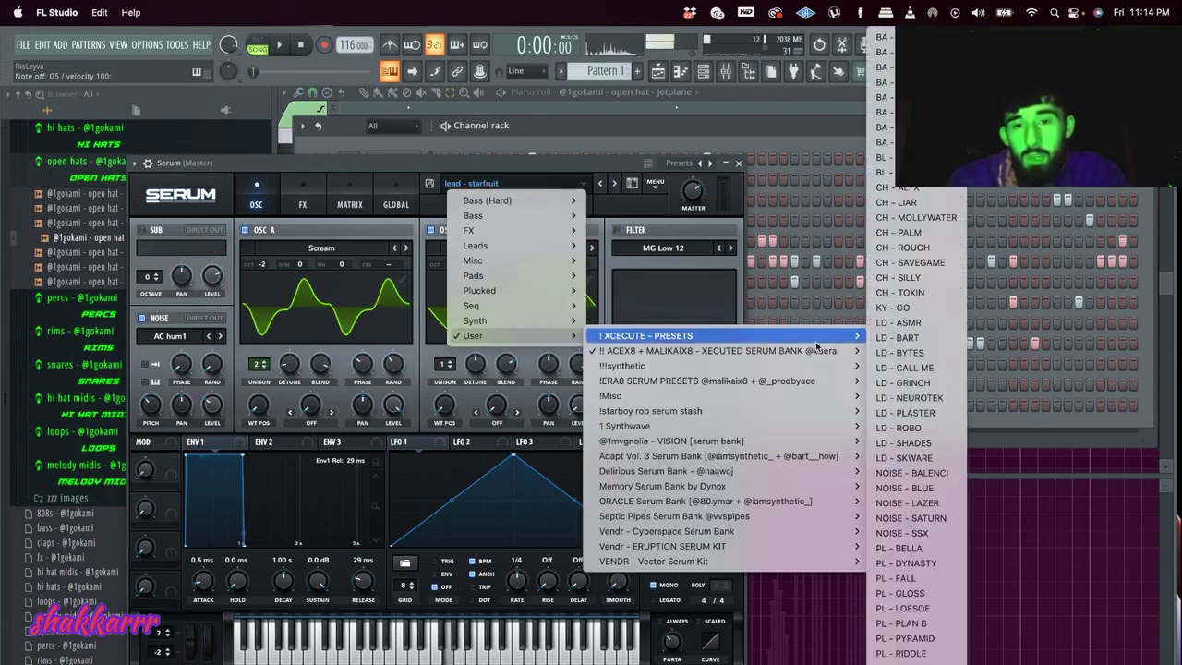
pyautogui.click(900, 323)
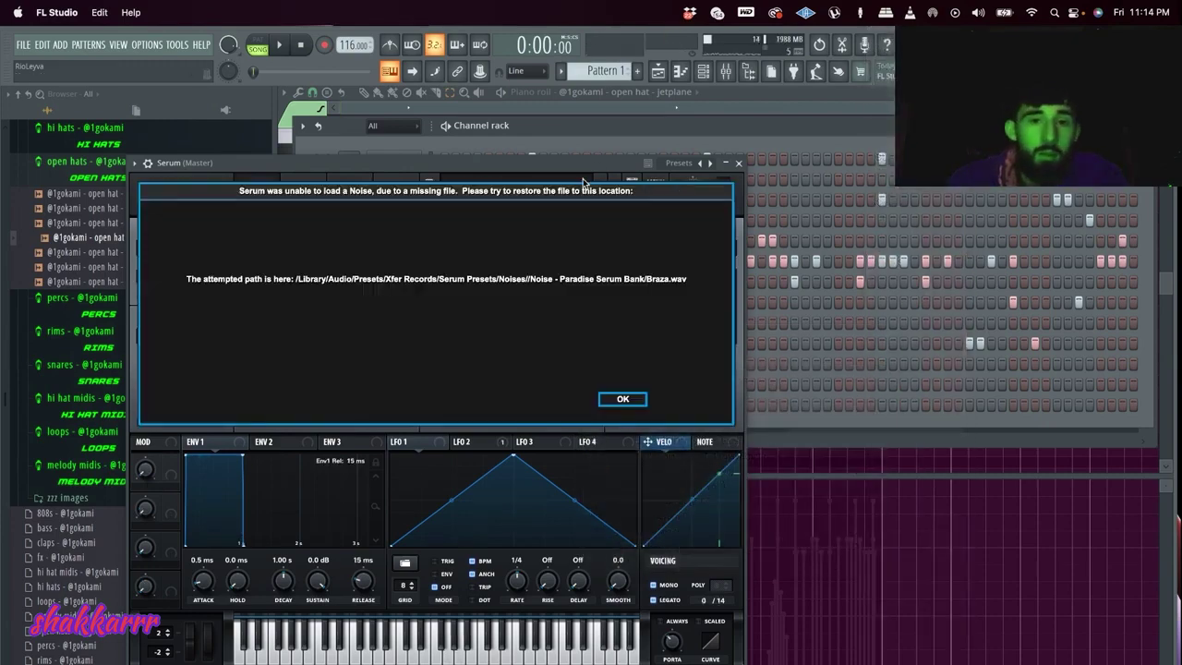
pyautogui.click(622, 398)
# - Advance through the bank's LD presets to the one following "LD - NEUROTEK" and close Serum
pyautogui.click(617, 184)
pyautogui.click(617, 185)
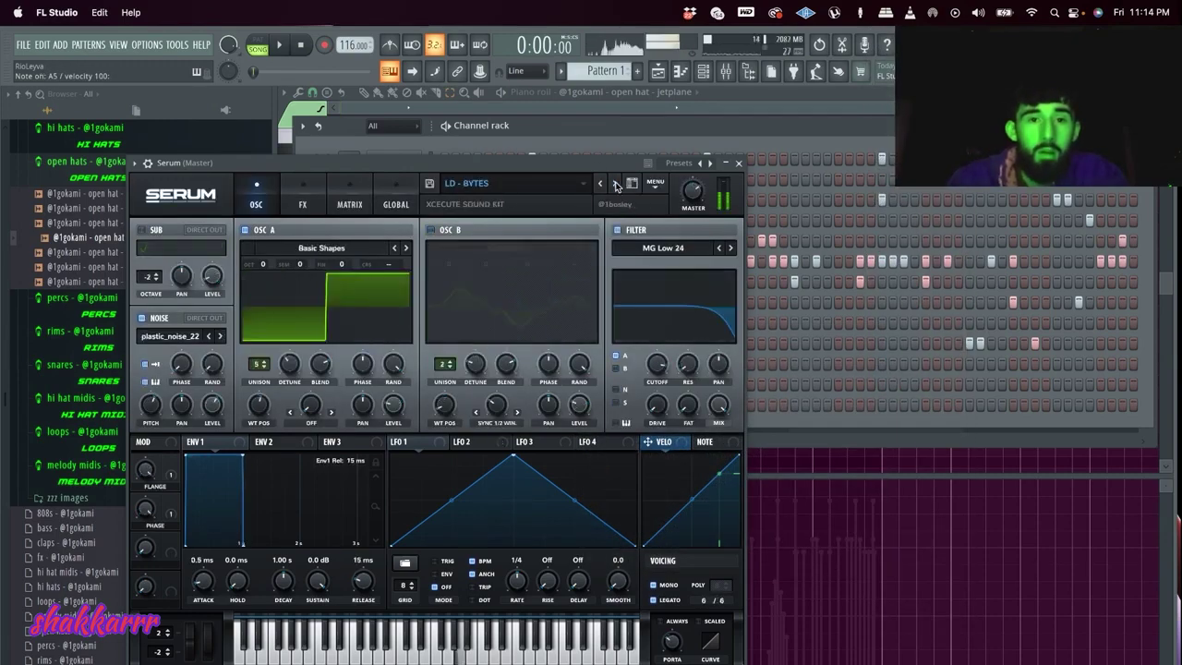
pyautogui.click(617, 184)
pyautogui.click(617, 184)
pyautogui.click(624, 404)
pyautogui.click(616, 185)
pyautogui.click(622, 400)
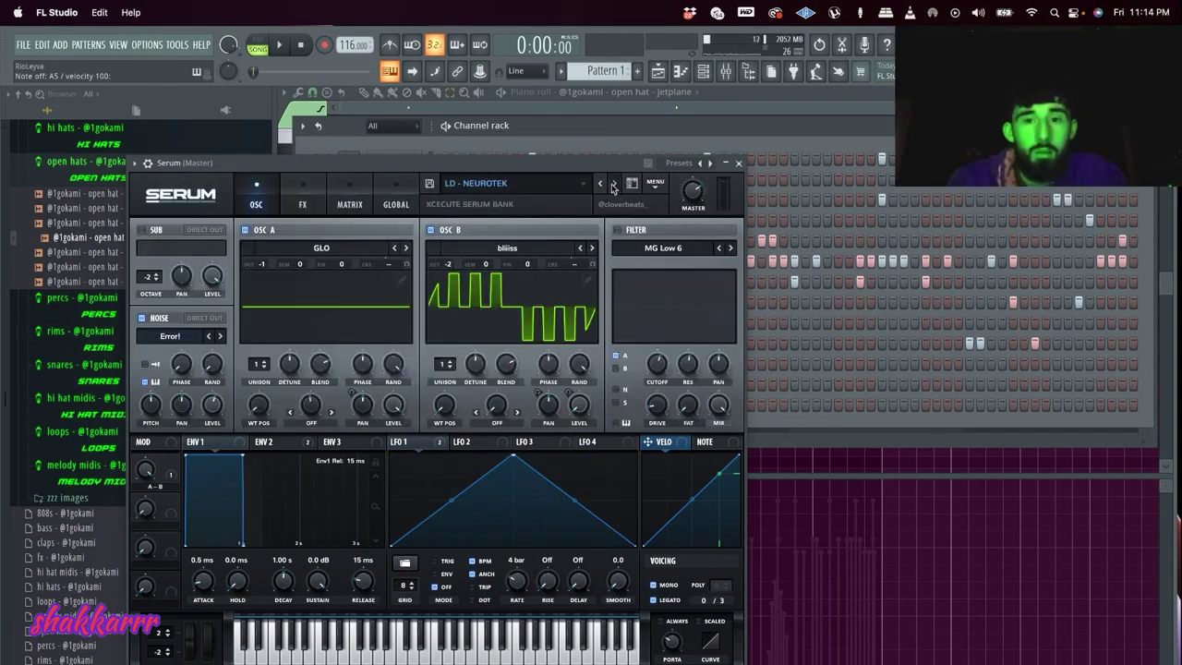
pyautogui.click(616, 185)
pyautogui.click(738, 164)
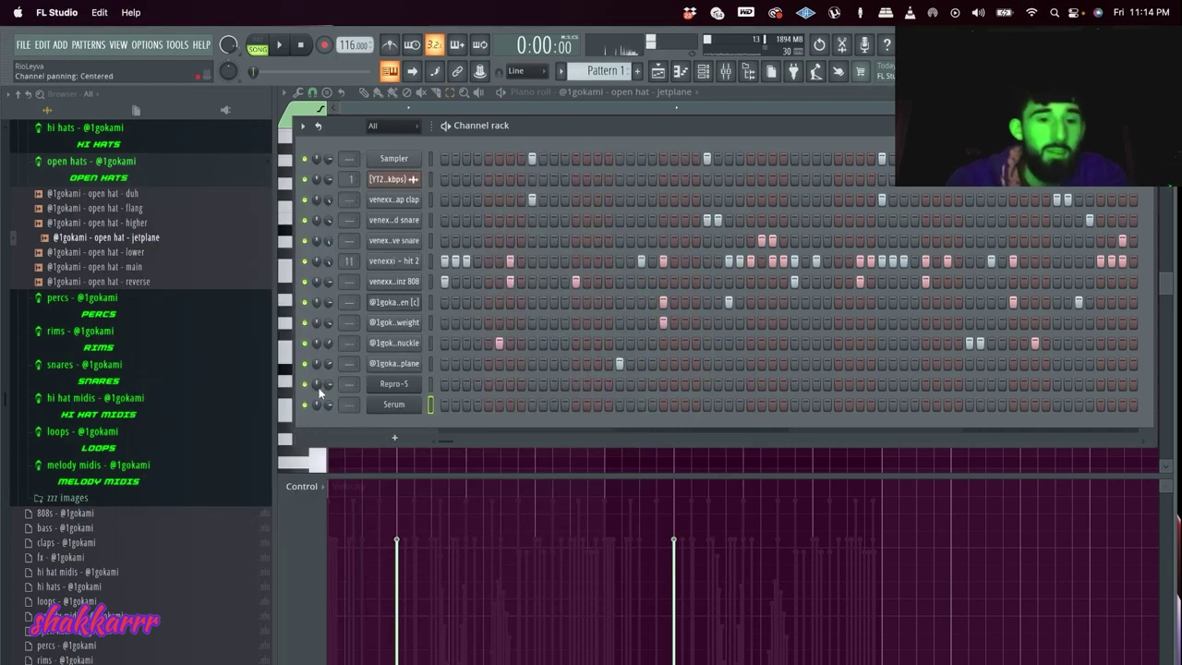
# - Open Serum's piano roll and place a two-step B5 note on step 5 of bar 1 during playback
pyautogui.press('F7')
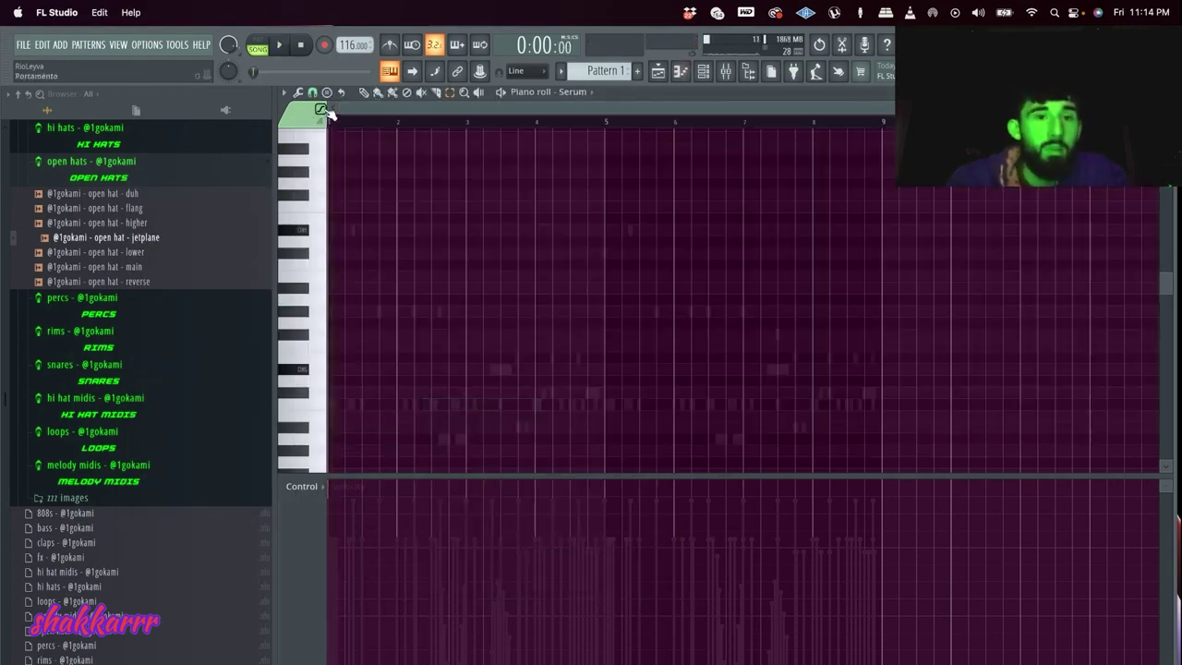
pyautogui.scroll(5, 309, 276)
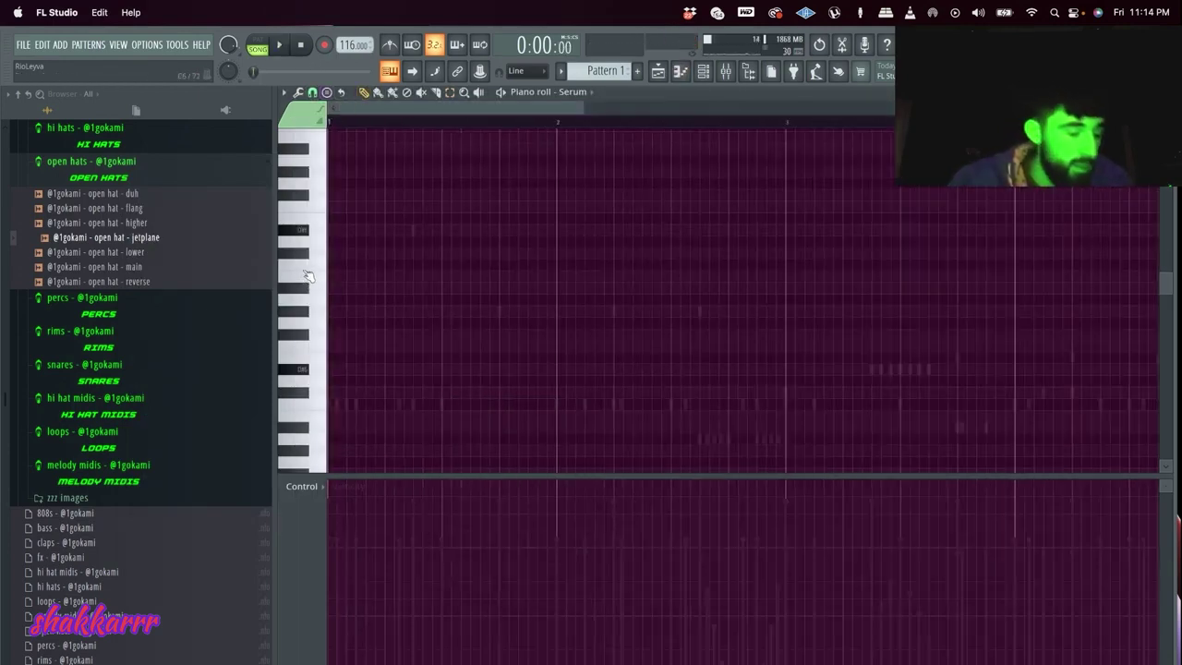
pyautogui.press('space')
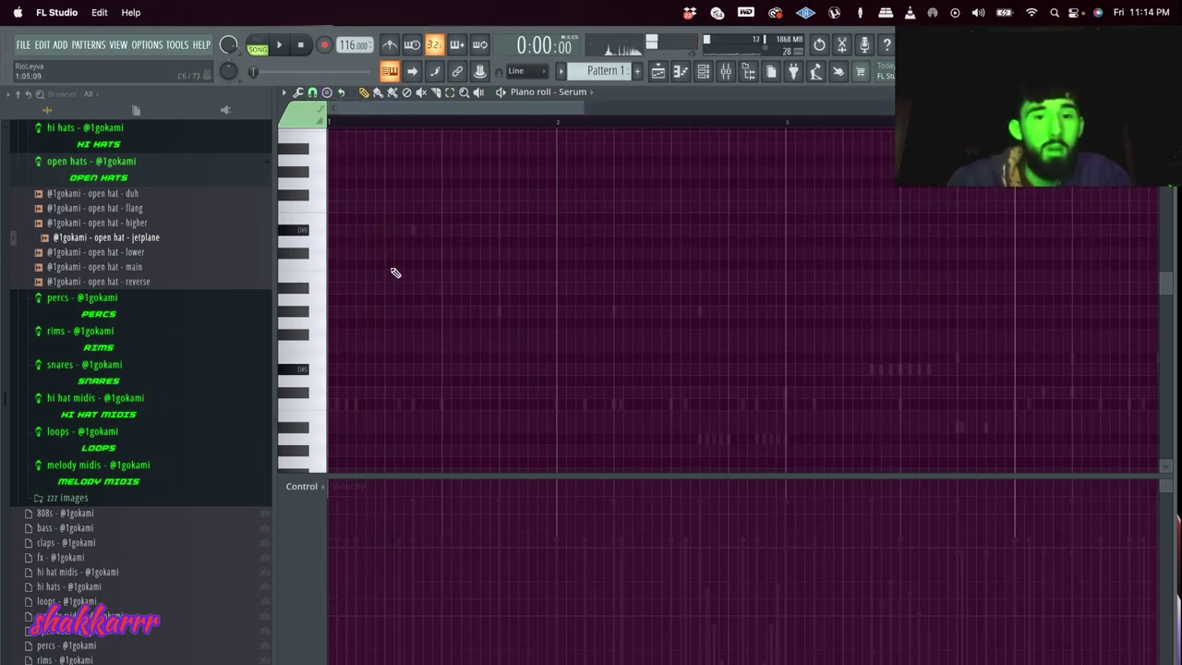
pyautogui.press('space')
pyautogui.moveTo(390, 280)
pyautogui.mouseDown()
pyautogui.moveTo(430, 279)
pyautogui.moveTo(416, 279)
pyautogui.mouseUp()
# - Try different follow-up notes after the B5, including C#6, D#6, A#5 and G#5, and delete them
pyautogui.click(447, 254)
pyautogui.click(459, 230)
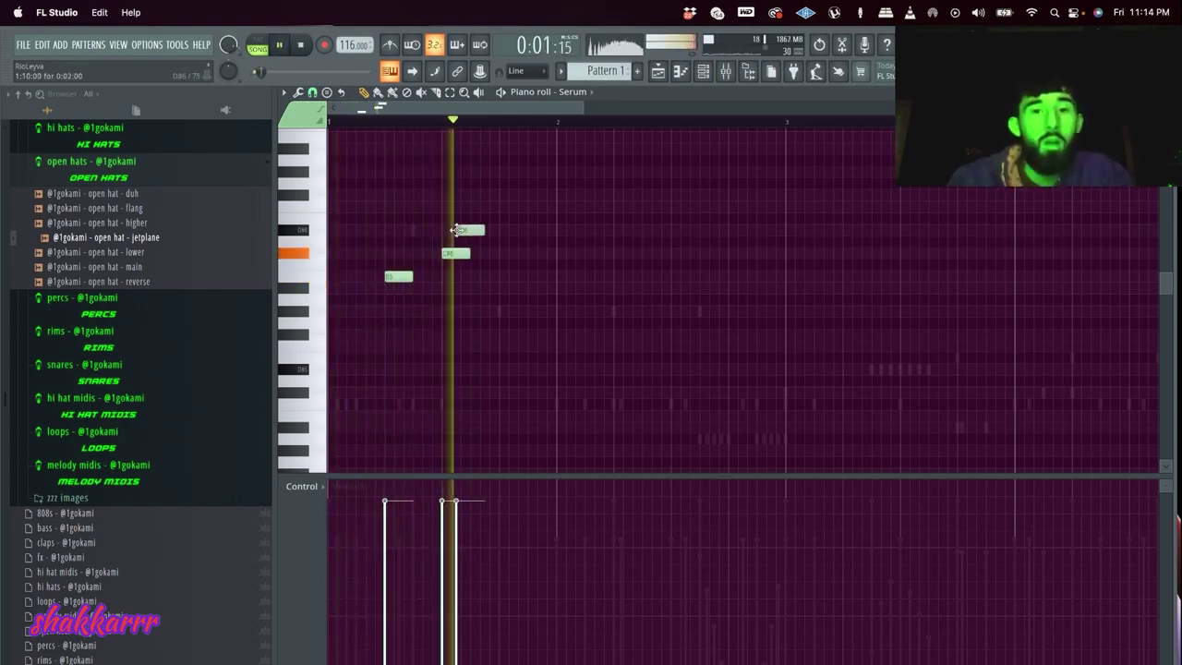
pyautogui.rightClick(471, 230)
pyautogui.rightClick(457, 253)
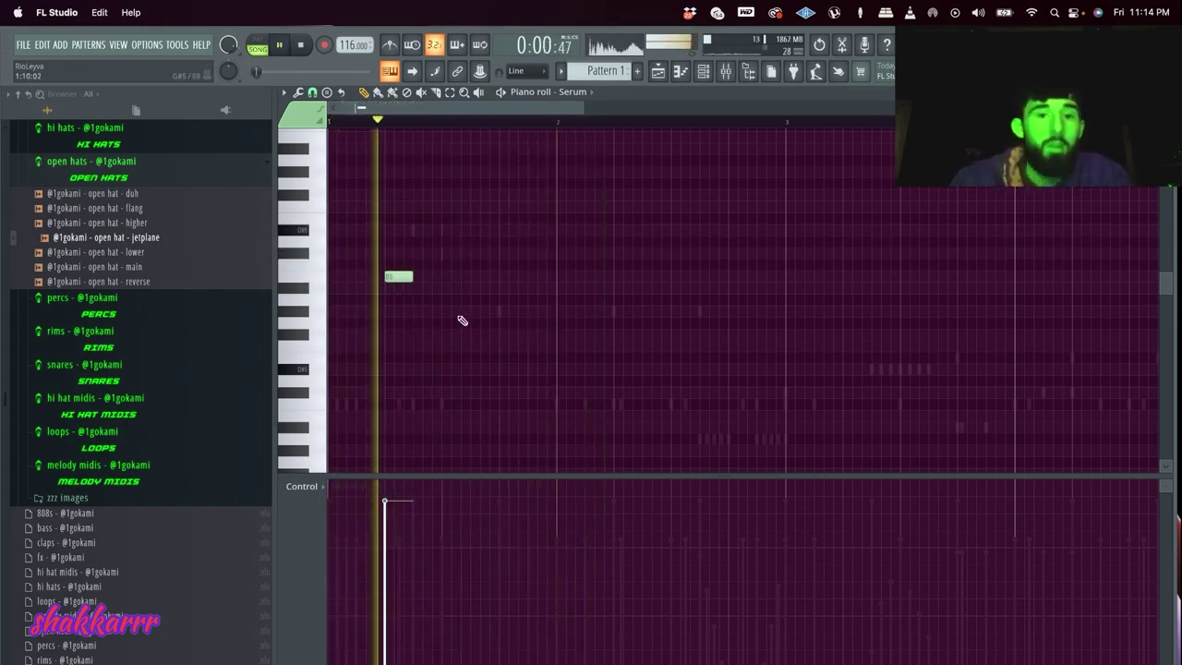
pyautogui.click(449, 288)
pyautogui.click(447, 311)
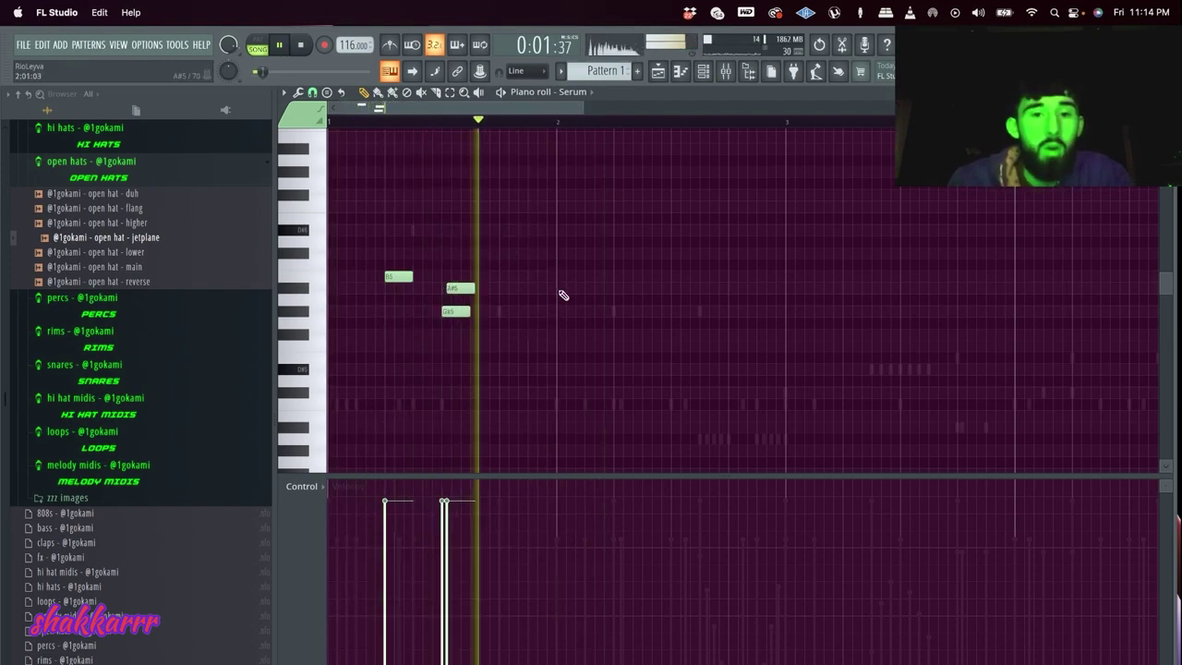
pyautogui.rightClick(456, 288)
pyautogui.rightClick(456, 312)
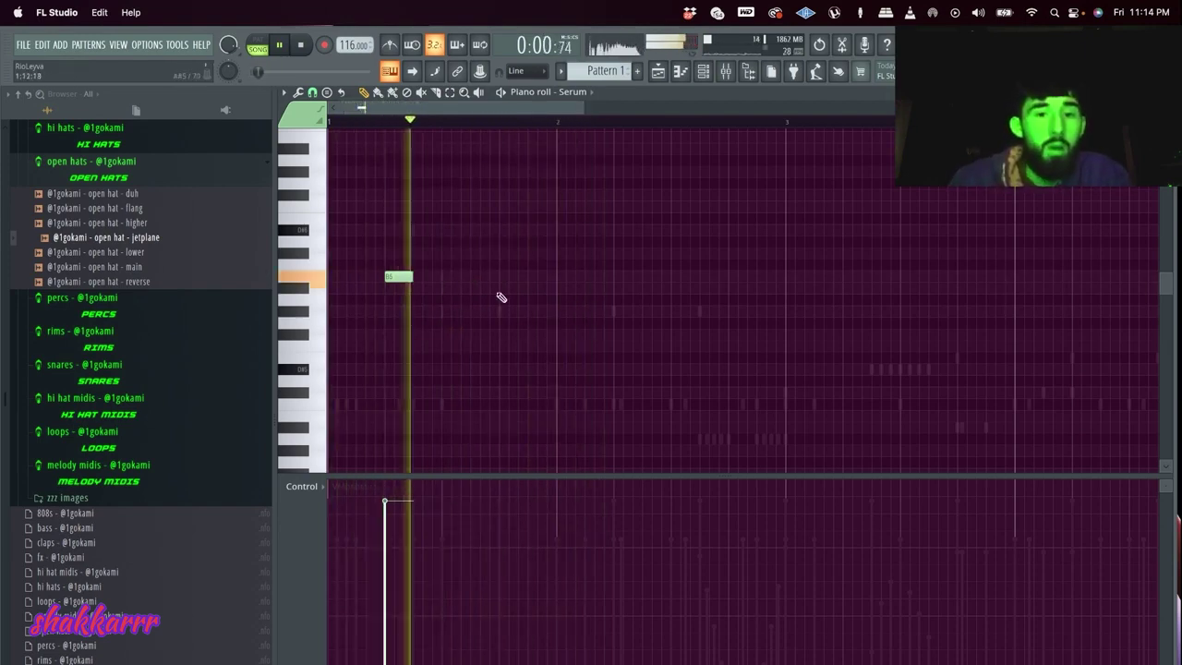
pyautogui.click(501, 288)
pyautogui.click(615, 343)
pyautogui.rightClick(621, 343)
pyautogui.rightClick(508, 288)
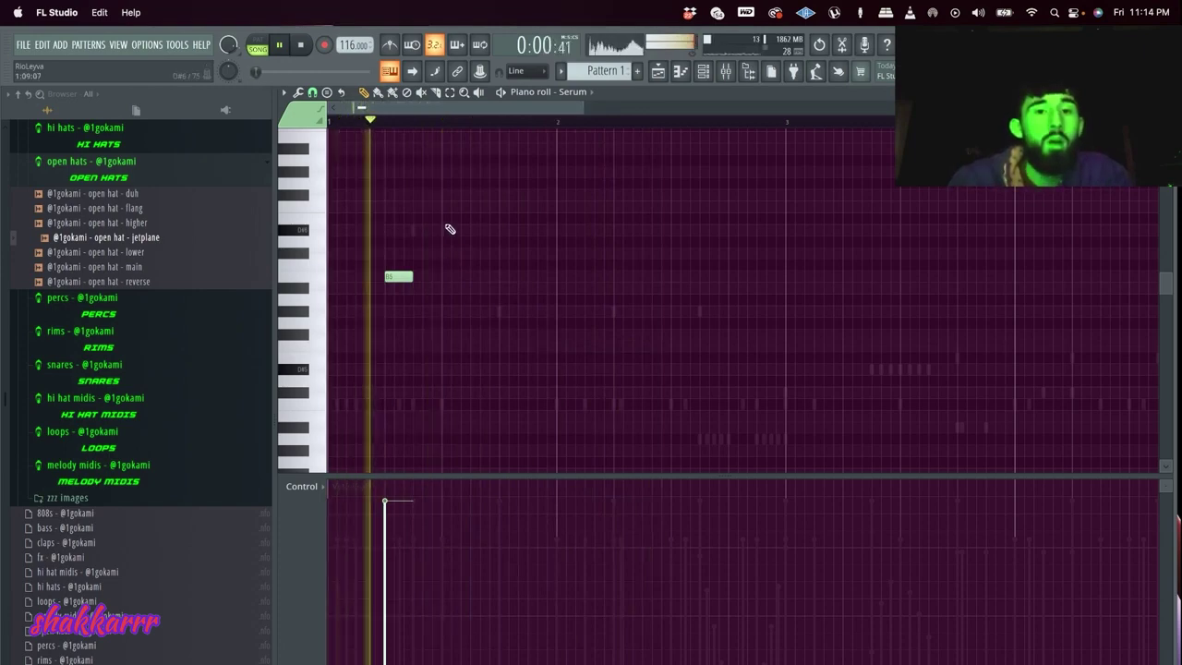
# - Add F#6, E6 and D#6 notes on steps 9, 10 and 13 of bar 1
pyautogui.click(447, 195)
pyautogui.click(462, 219)
pyautogui.click(505, 231)
pyautogui.moveTo(504, 231); pyautogui.dragTo(500, 231)
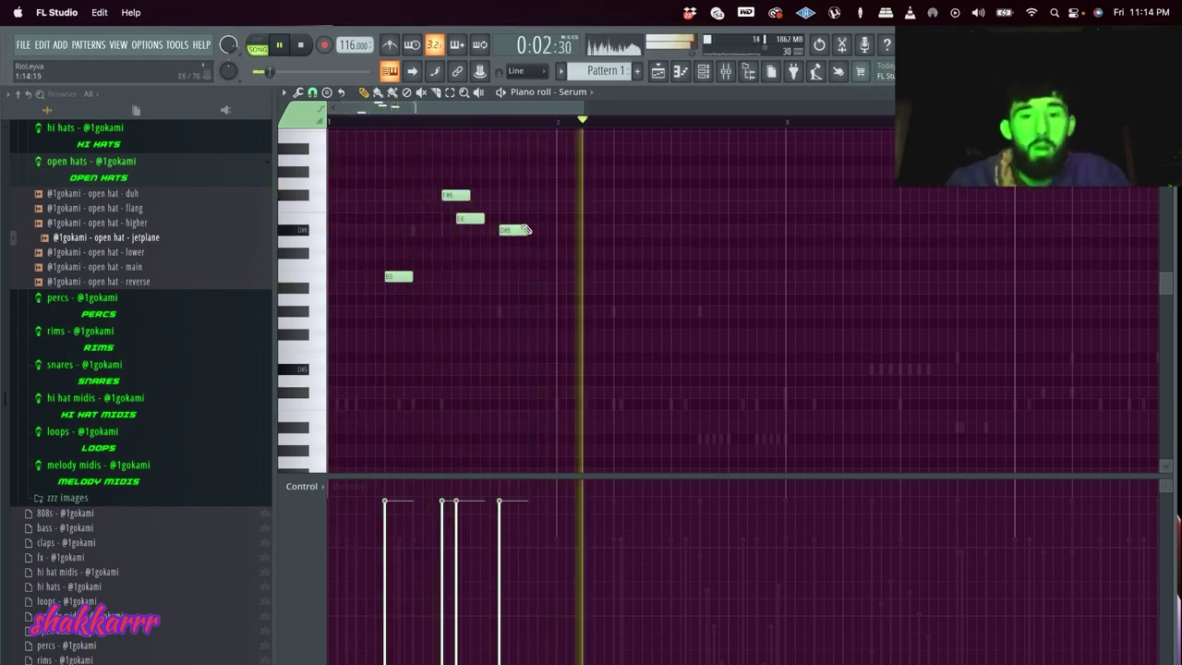
# - Place G#5 notes on steps 1 and 5 and an F#5 on step 6 of bar 3
pyautogui.click(790, 311)
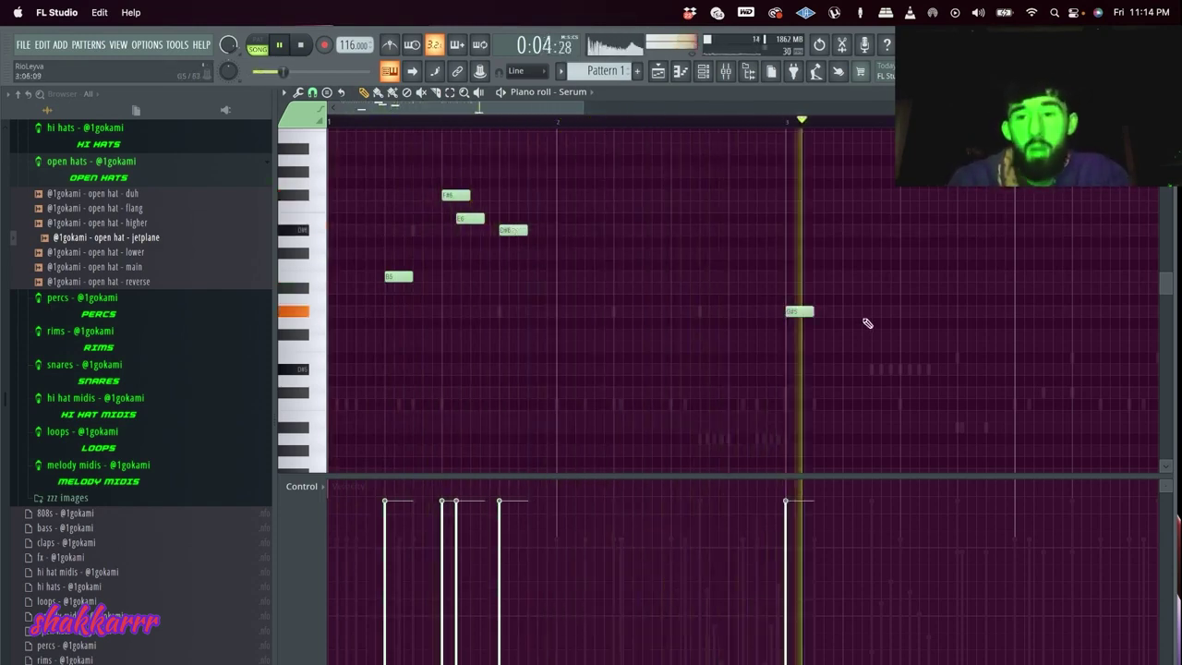
pyautogui.click(904, 334)
pyautogui.rightClick(917, 335)
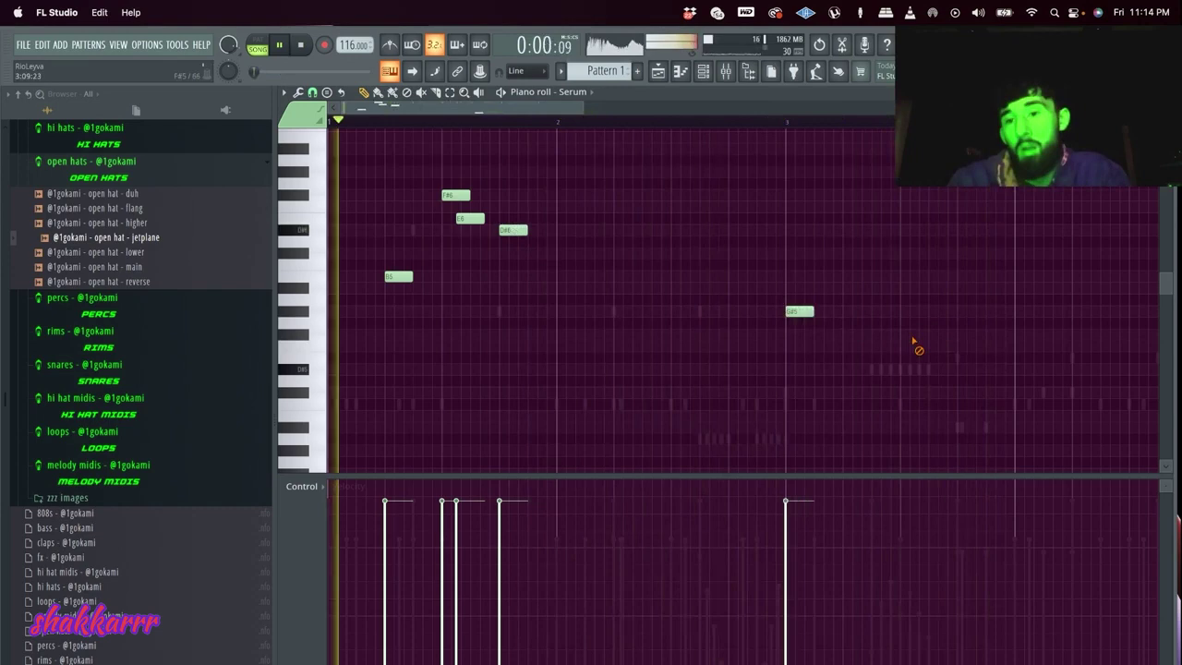
pyautogui.click(851, 311)
pyautogui.click(870, 334)
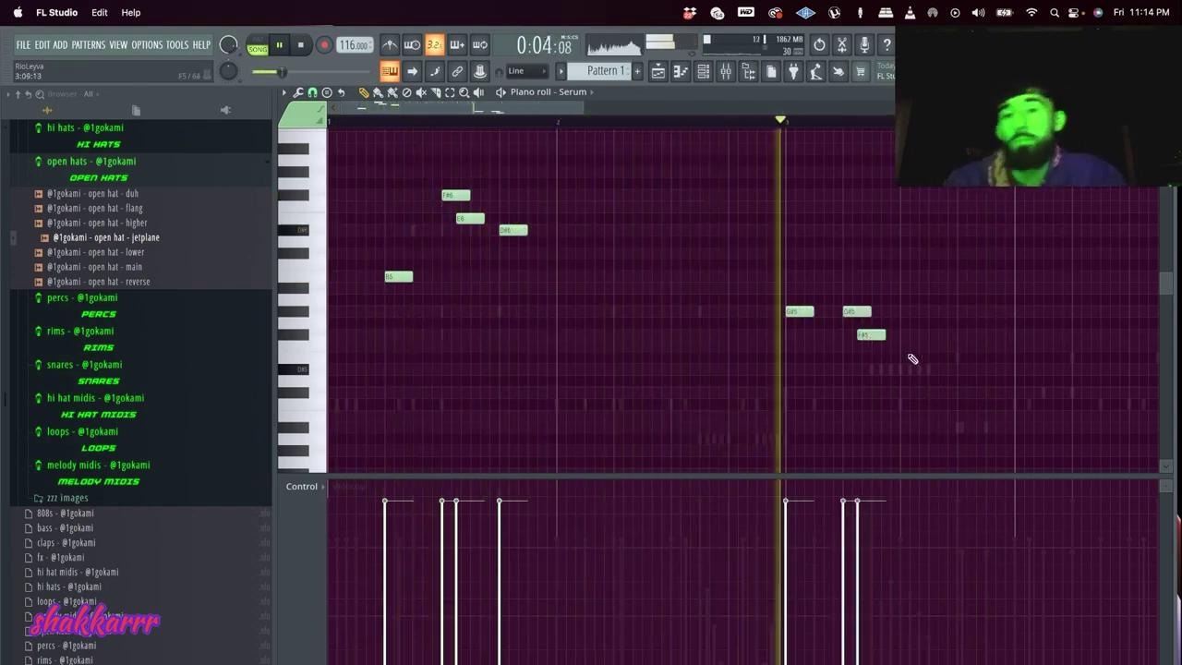
# - Try further melody notes in the second half of bar 3 and a D#6 in bar 4, and delete them
pyautogui.click(981, 393)
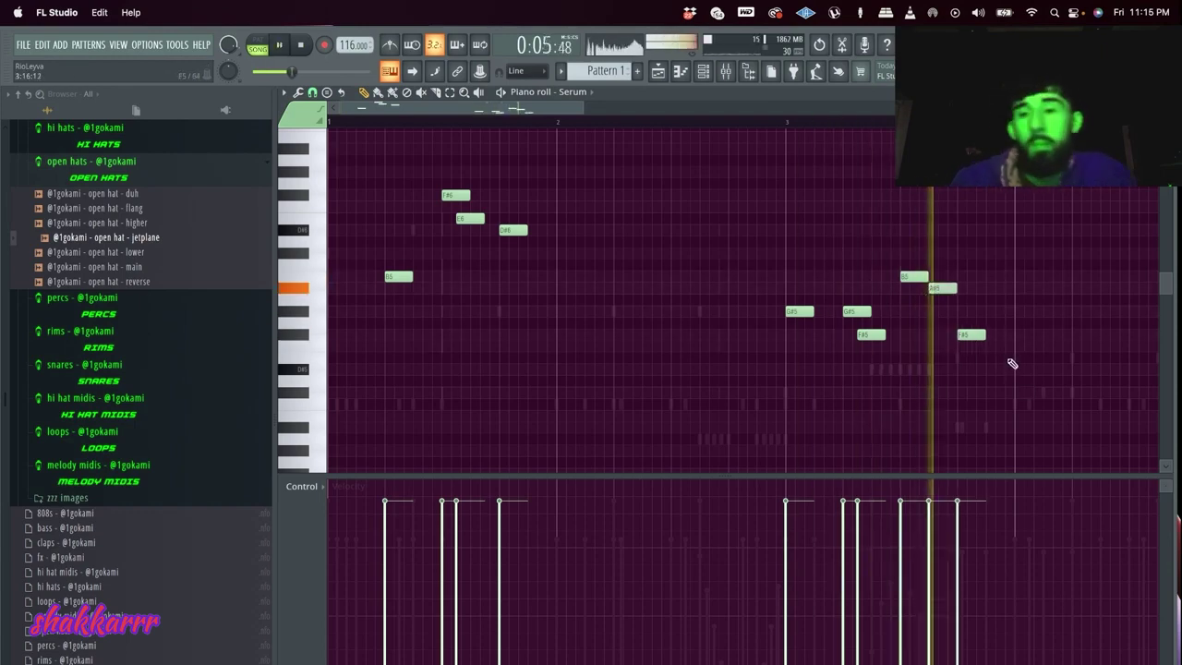
pyautogui.scroll(-2, 962, 358)
pyautogui.rightClick(754, 288)
pyautogui.click(751, 252)
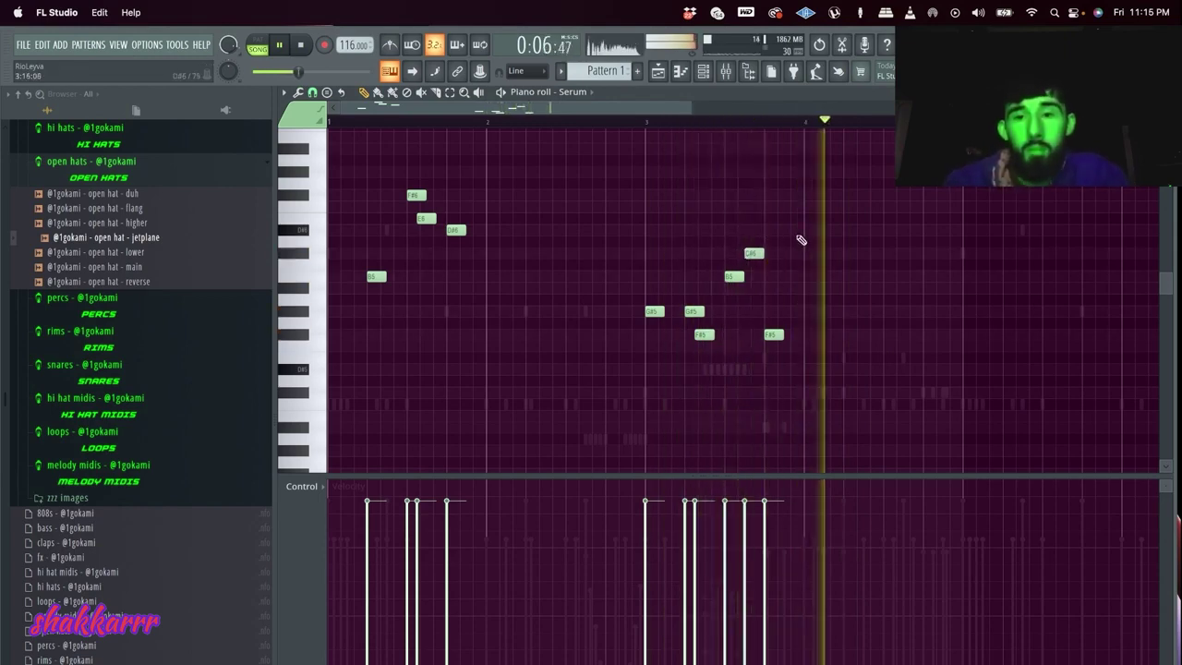
pyautogui.rightClick(774, 334)
pyautogui.click(889, 230)
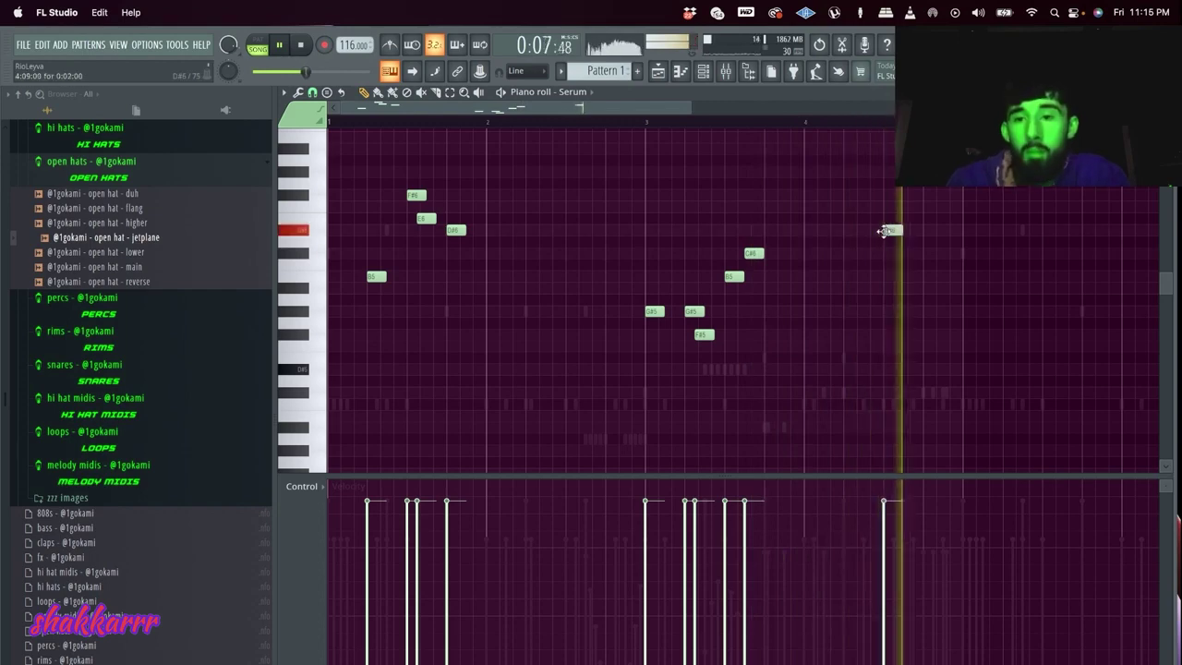
pyautogui.rightClick(739, 277)
pyautogui.rightClick(754, 254)
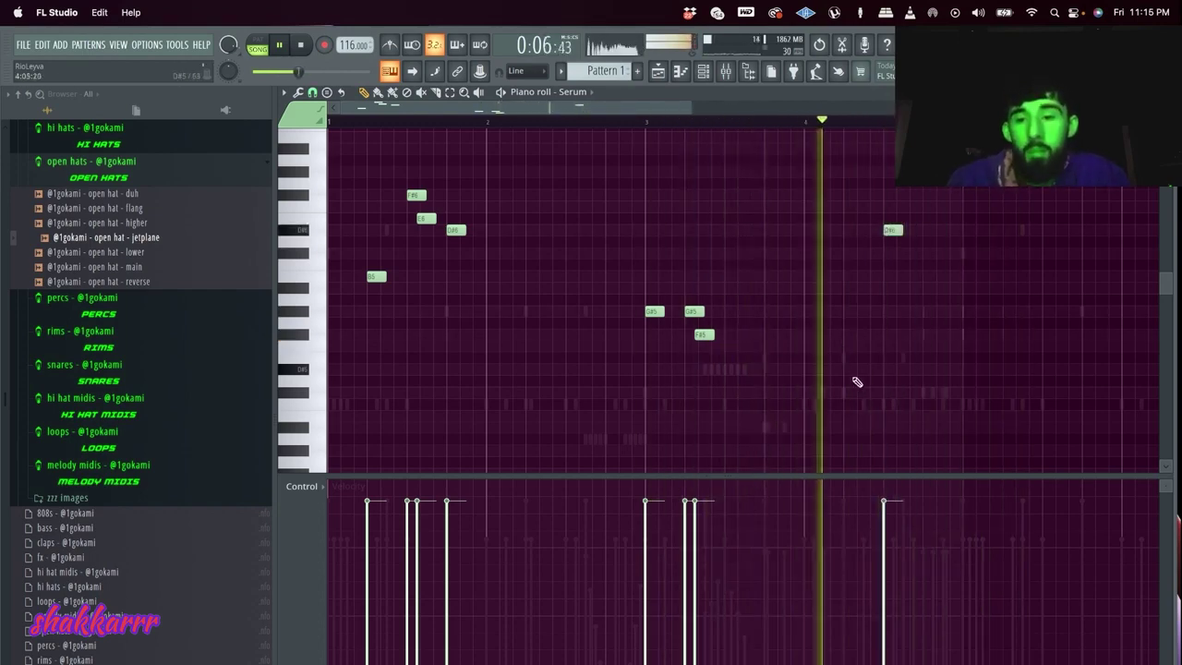
pyautogui.click(886, 394)
pyautogui.rightClick(892, 231)
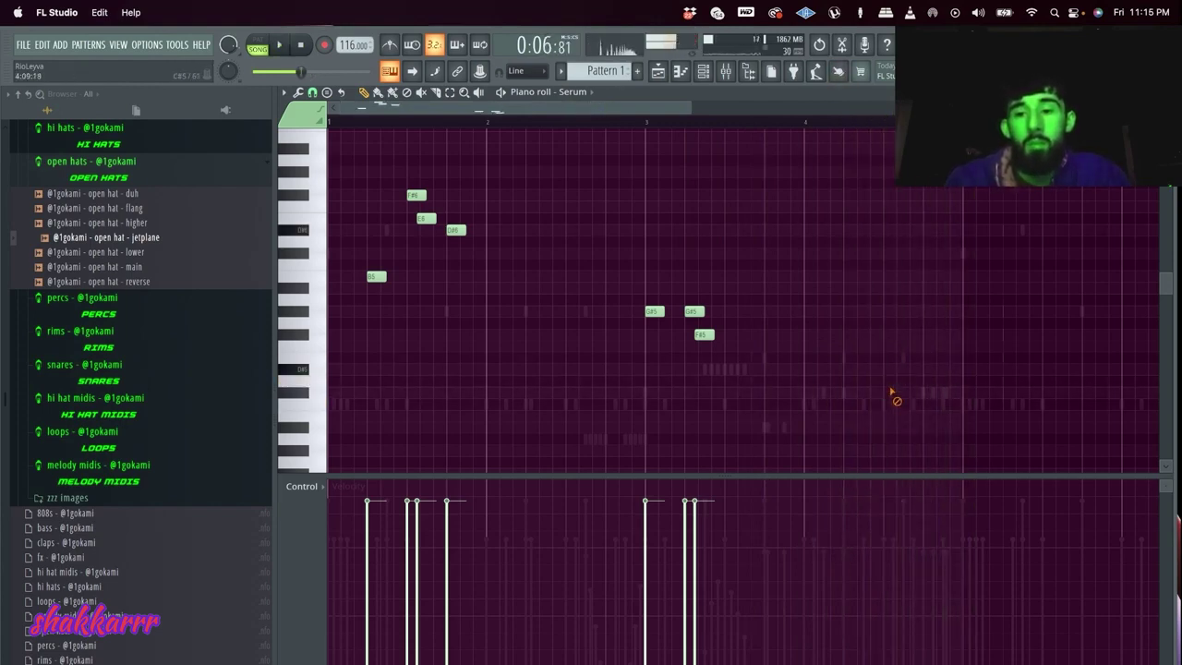
# - Add a D#5 note midway through bar 4 of the Serum melody and duplicate the four-bar phrase into bars 5–8
pyautogui.moveTo(881, 369); pyautogui.dragTo(888, 370)
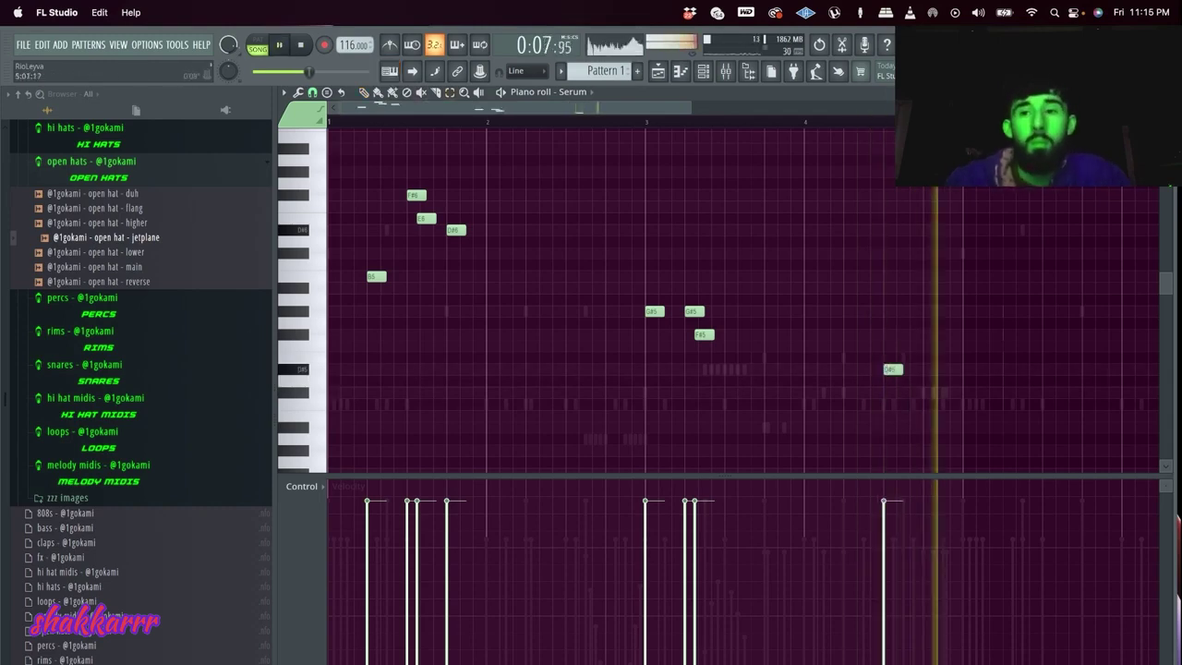
pyautogui.press('super+a')
pyautogui.press('super+b')
pyautogui.scroll(-4, 785, 242)
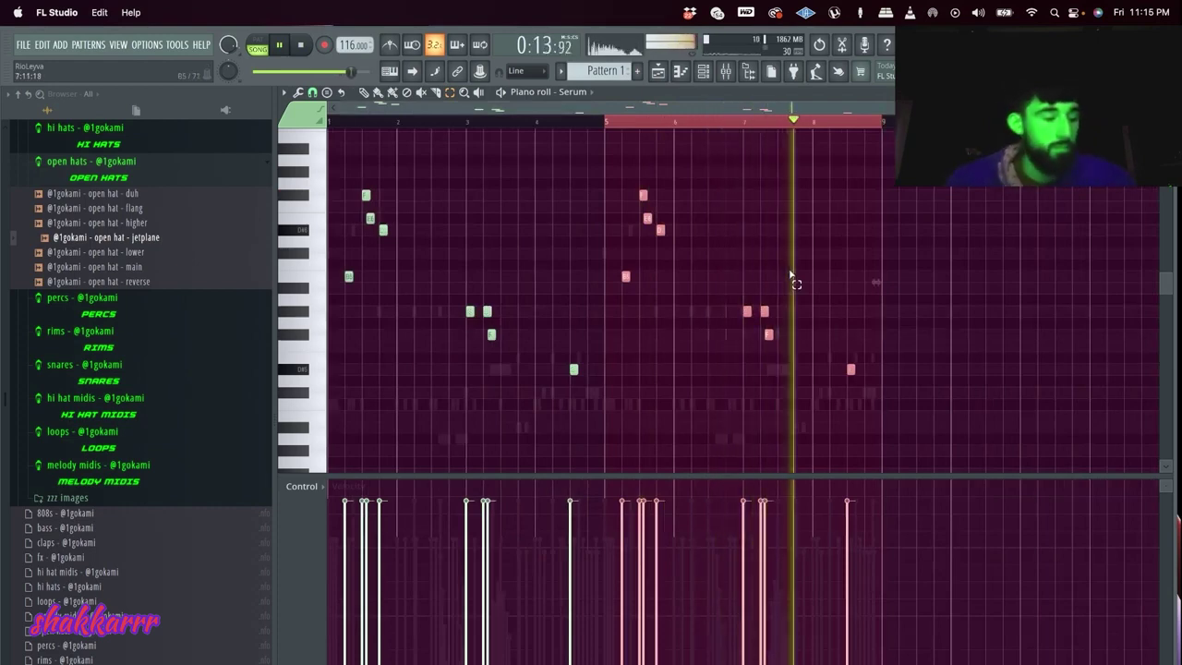
# - Open Repro-5, audition its plucks and mallets presets, and load LUF Cinematic Story
pyautogui.press('F6')
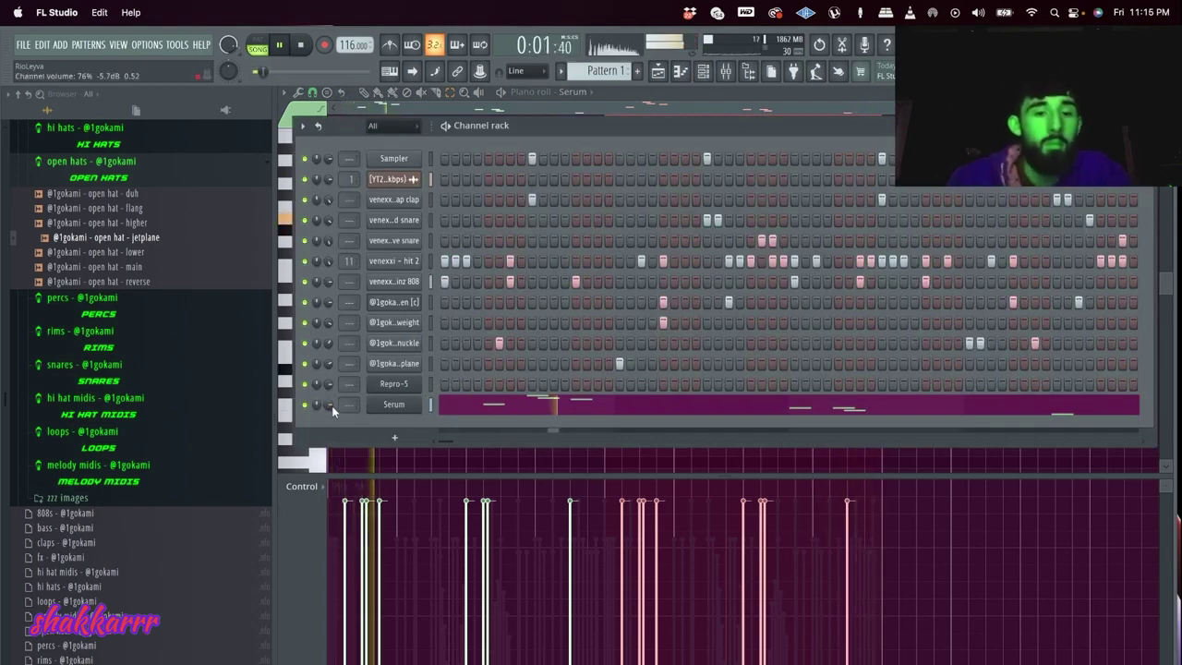
pyautogui.click(394, 384)
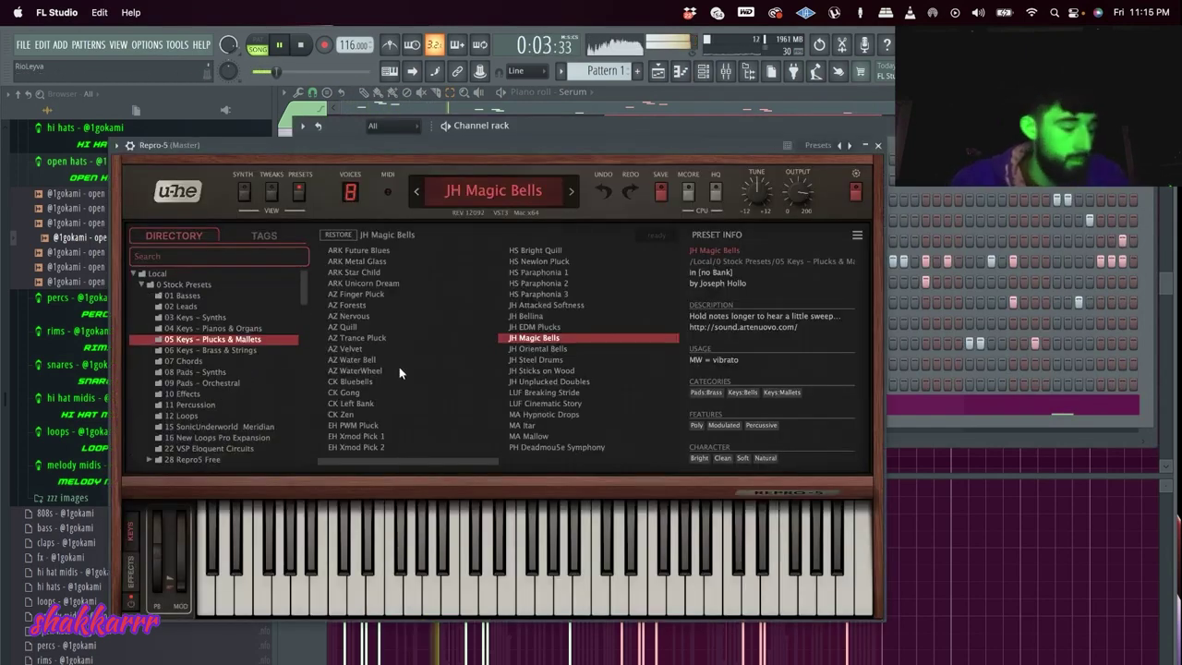
pyautogui.moveTo(326, 148); pyautogui.dragTo(396, 188)
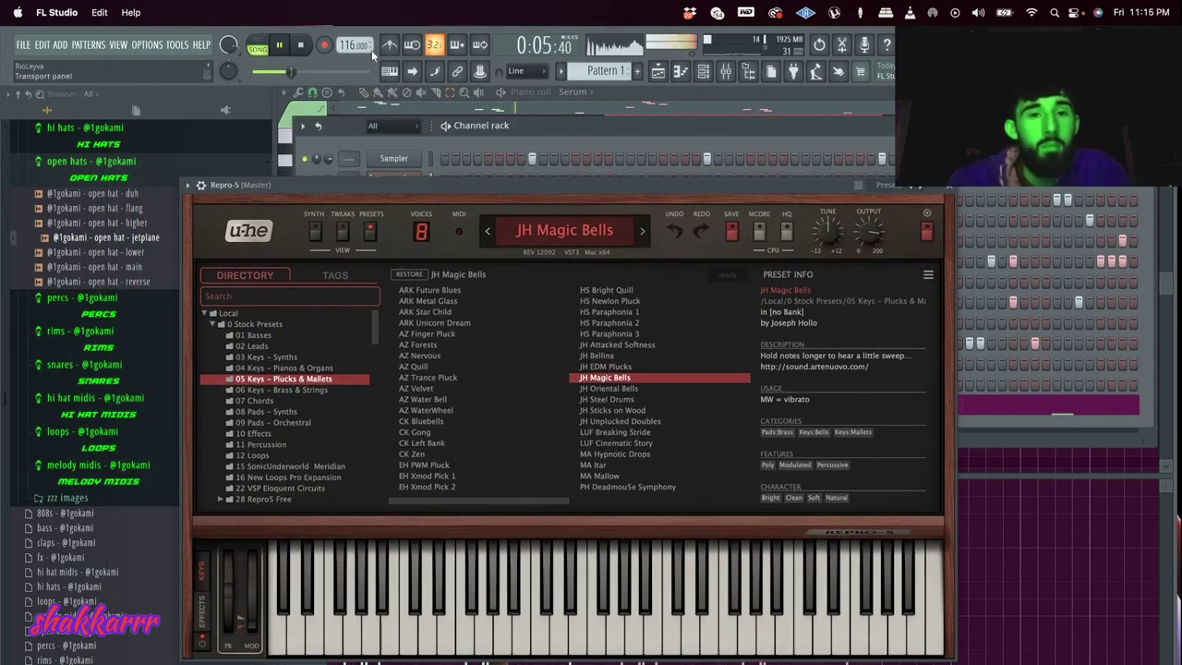
pyautogui.click(631, 389)
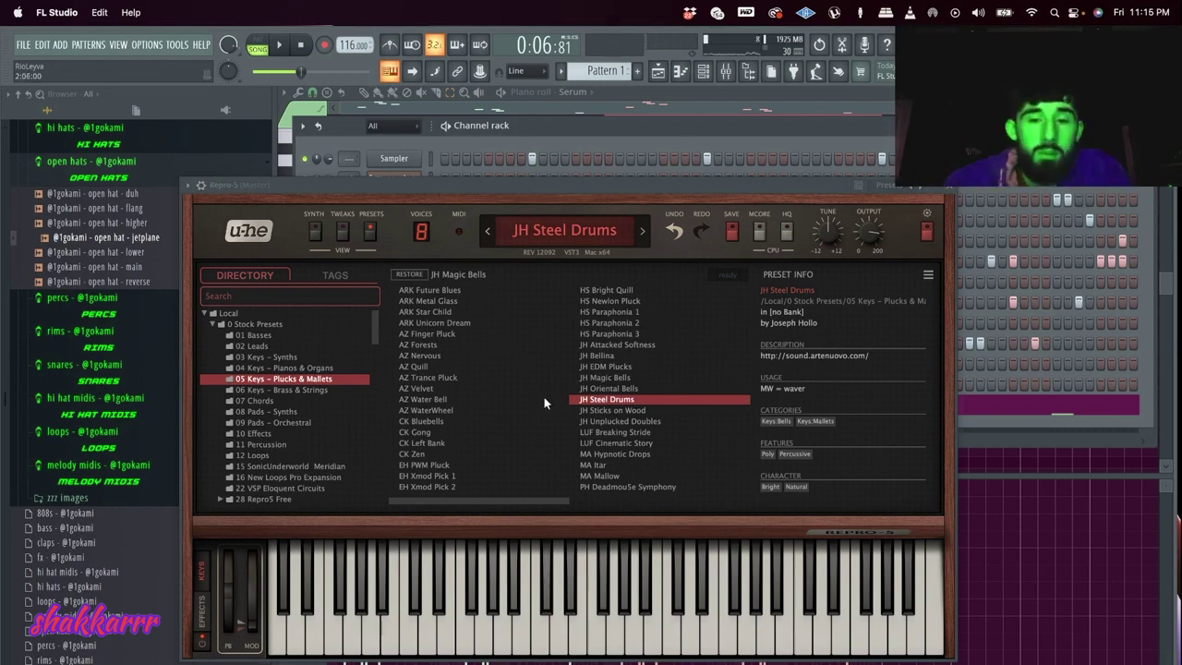
pyautogui.click(624, 432)
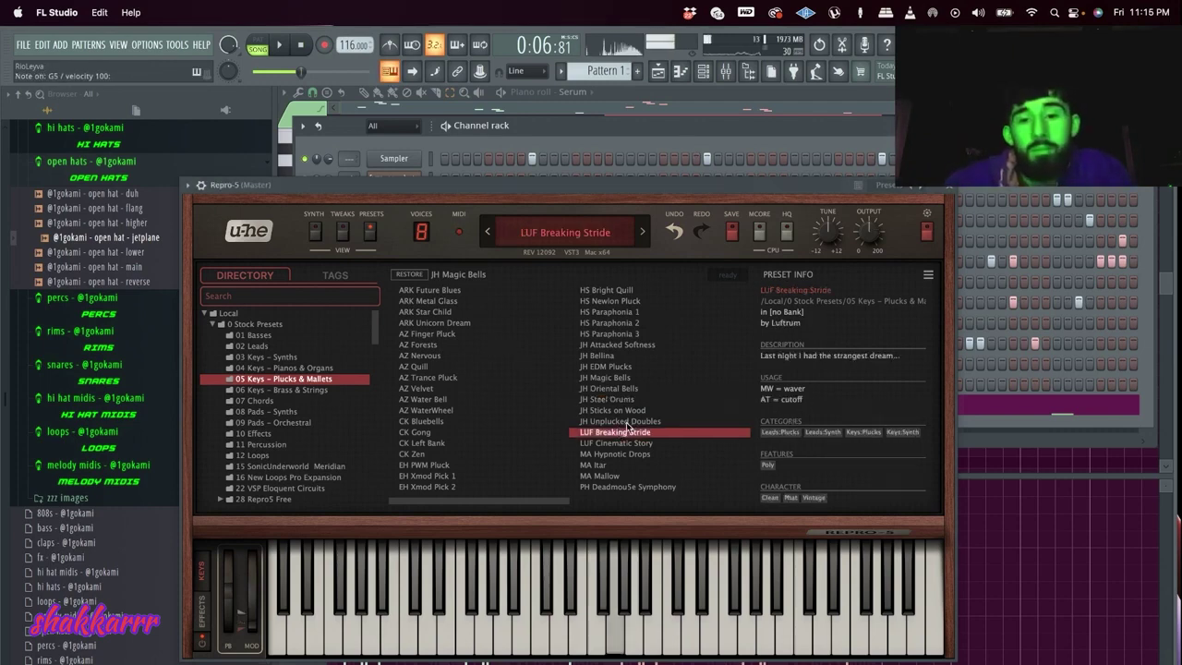
pyautogui.click(635, 422)
pyautogui.click(635, 443)
pyautogui.click(635, 454)
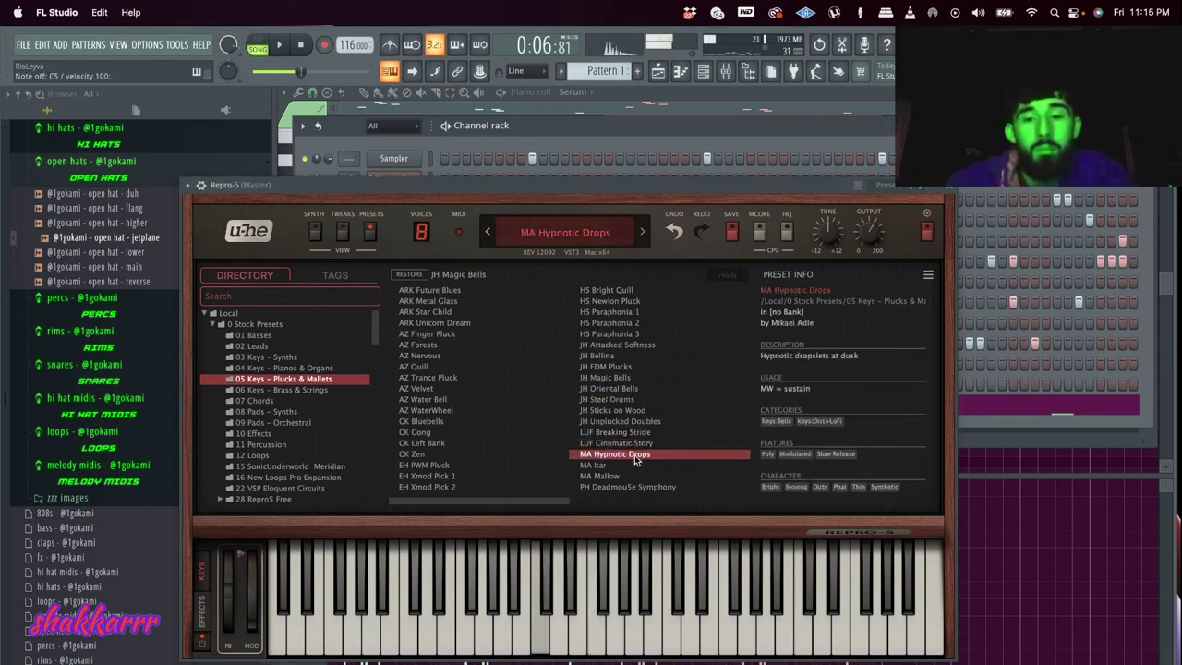
pyautogui.click(637, 443)
pyautogui.click(952, 187)
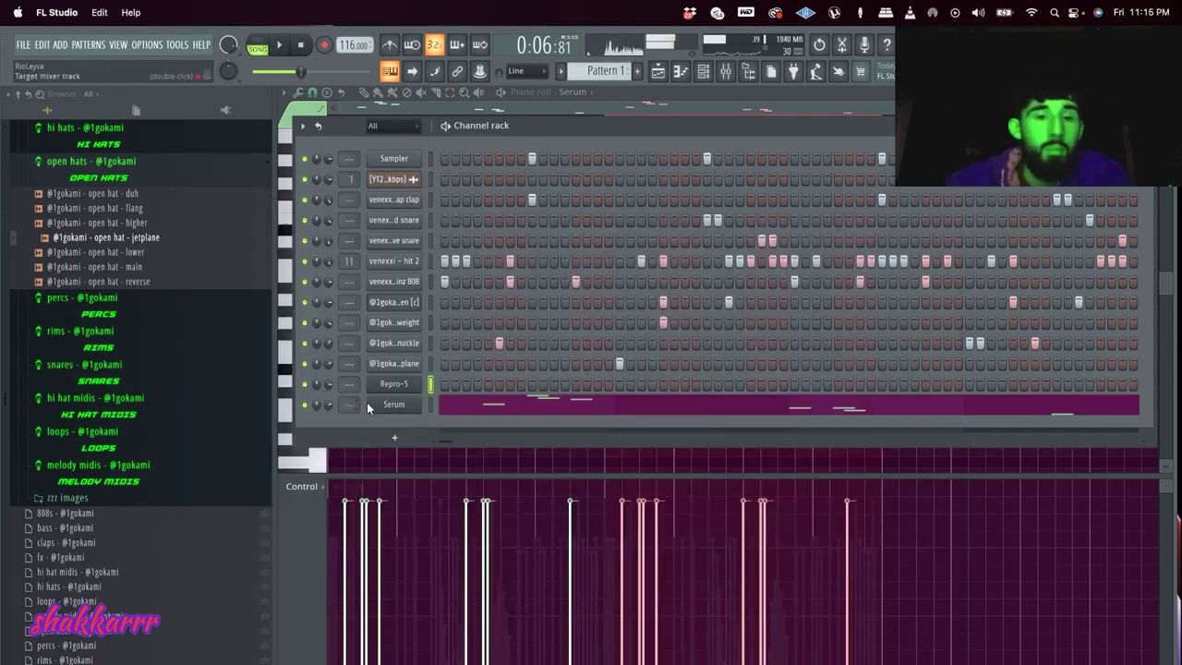
# - Open the Repro-5 piano roll, turn off the typing keyboard, and place a B4 note at the start of bar 1
pyautogui.rightClick(414, 383)
pyautogui.click(449, 386)
pyautogui.press('space')
pyautogui.press('space')
pyautogui.click(390, 73)
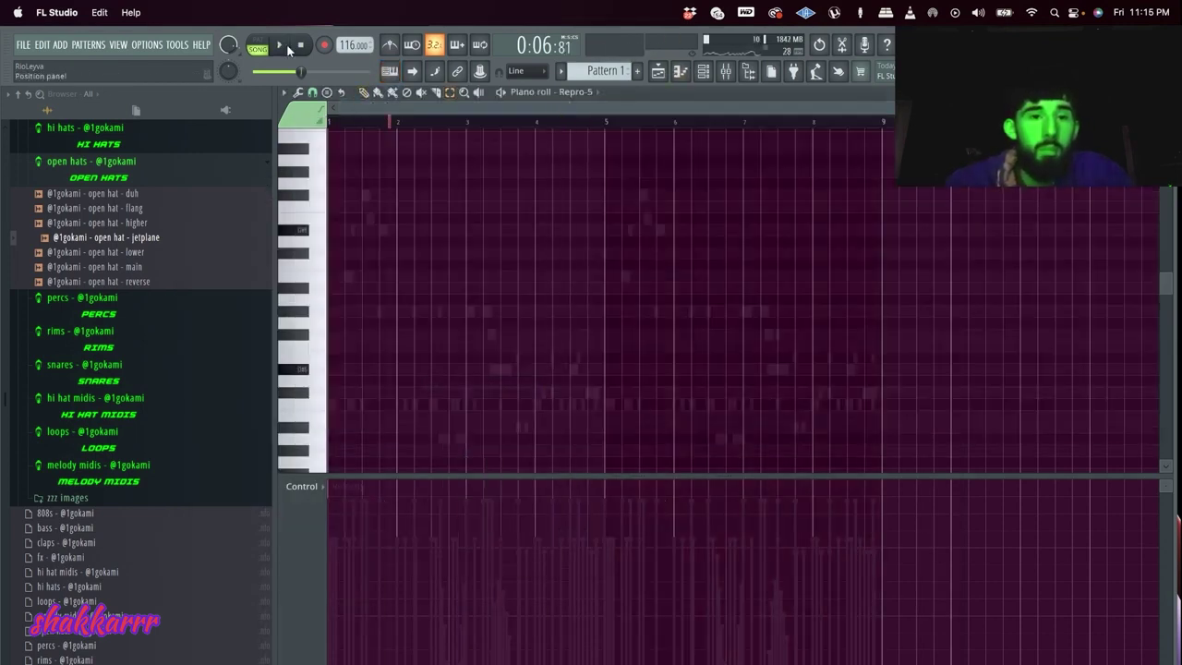
pyautogui.scroll(3, 324, 273)
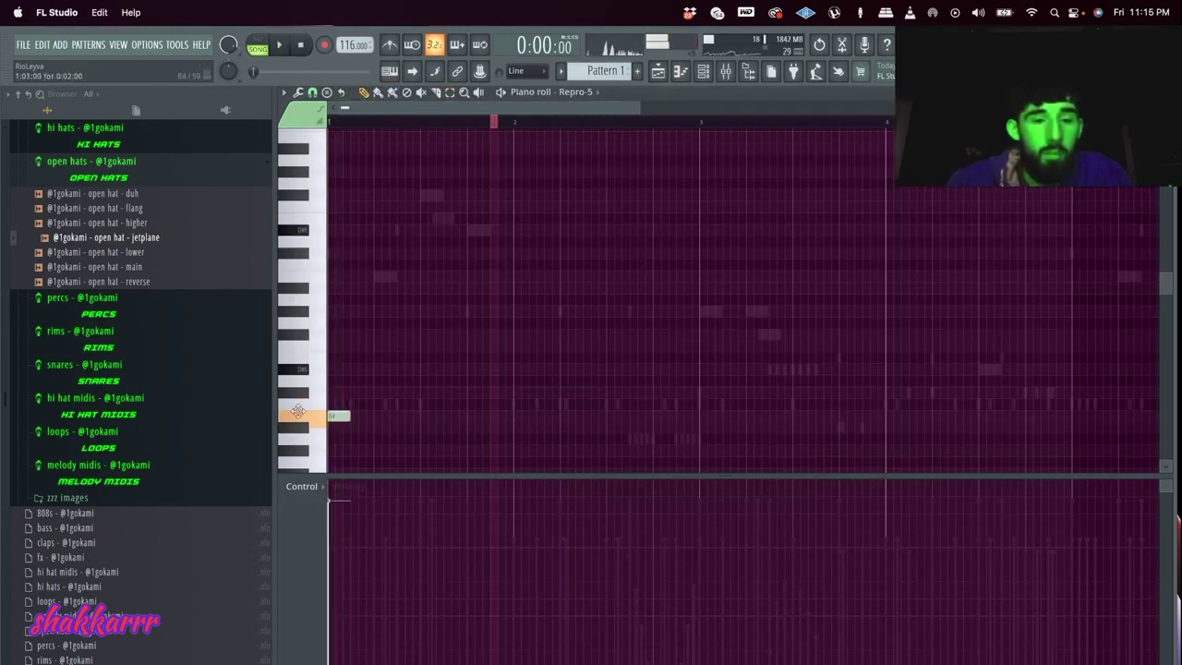
pyautogui.press('space')
pyautogui.scroll(-1, 386, 423)
# - Try alternating A#4 and G#4 follow-up notes across bar 1 and undo them
pyautogui.click(378, 392)
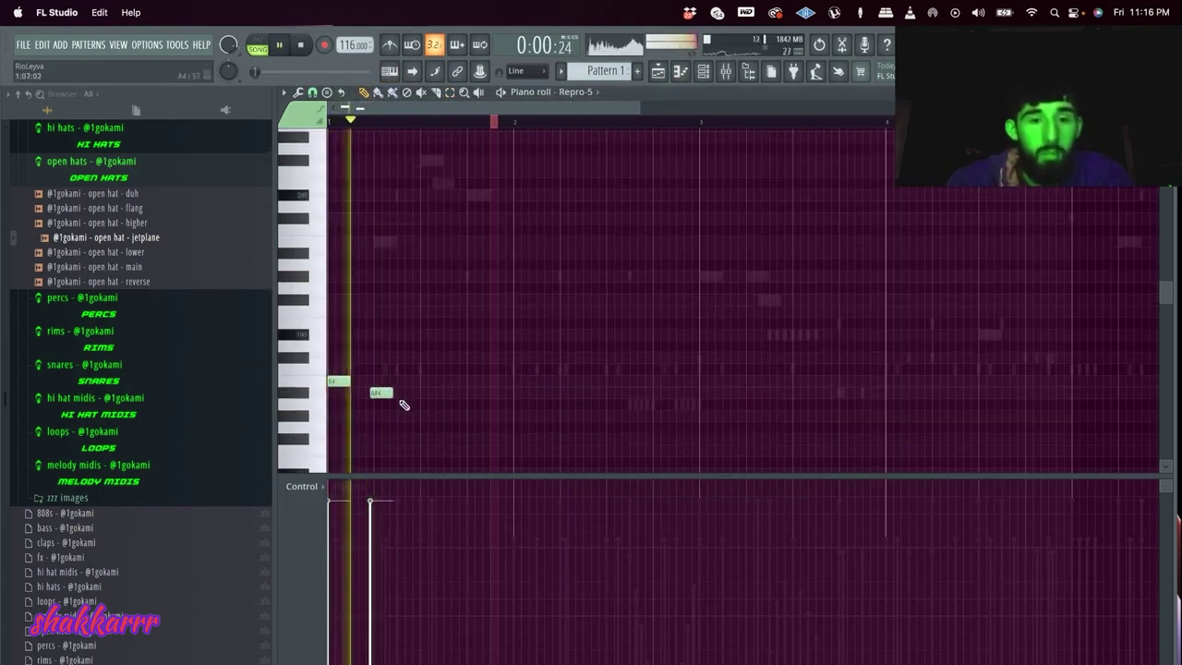
pyautogui.click(437, 416)
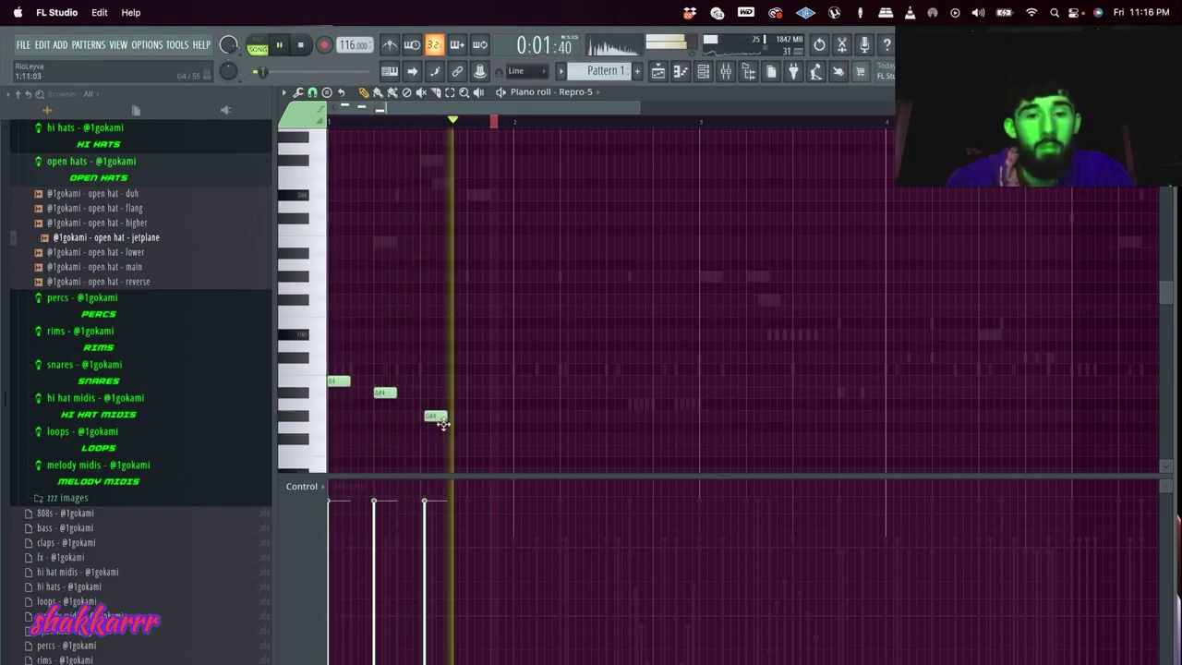
pyautogui.scroll(-2, 433, 420)
pyautogui.click(451, 322)
pyautogui.click(473, 346)
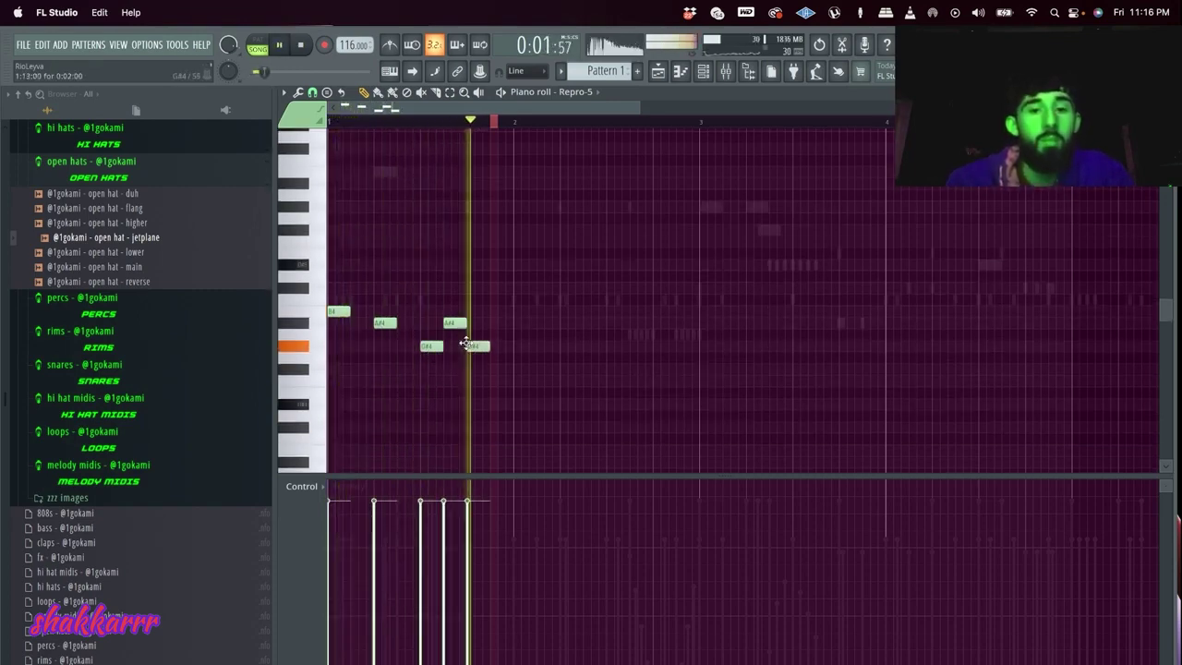
pyautogui.press('super+z')
pyautogui.press('super+z')
pyautogui.press('super+z')
pyautogui.press('super+z')
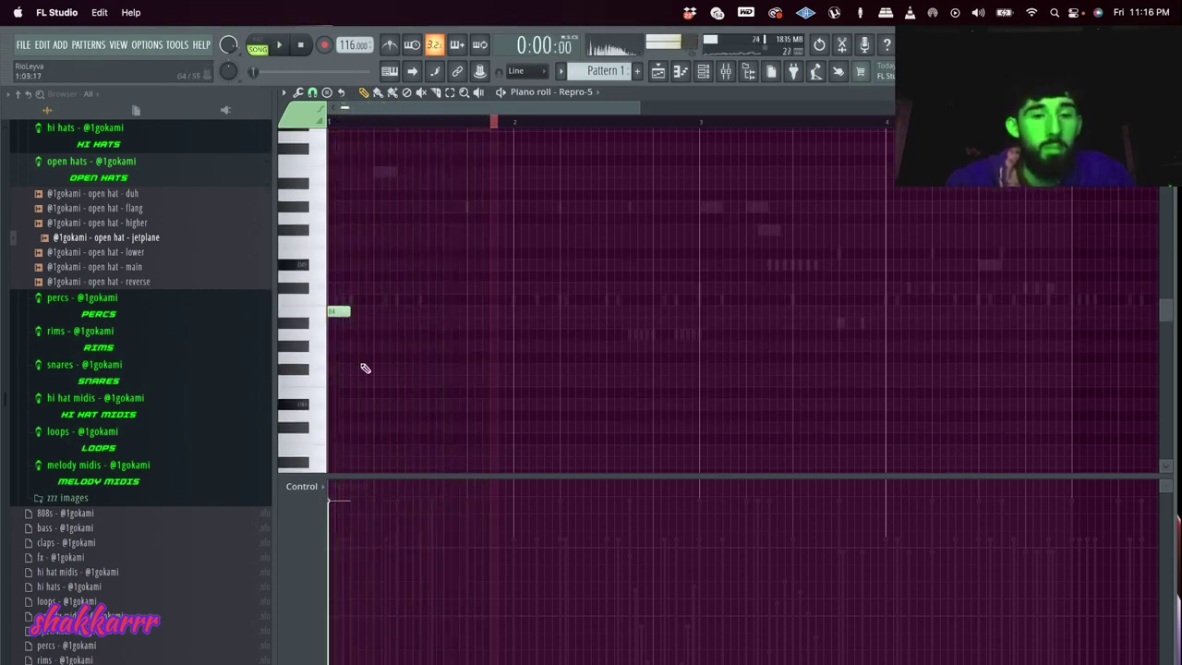
# - Move the opening note to G#4 and add F#4, D#4 and B3 notes on steps 5, 9 and 13 of bar 1
pyautogui.click(379, 370)
pyautogui.click(427, 405)
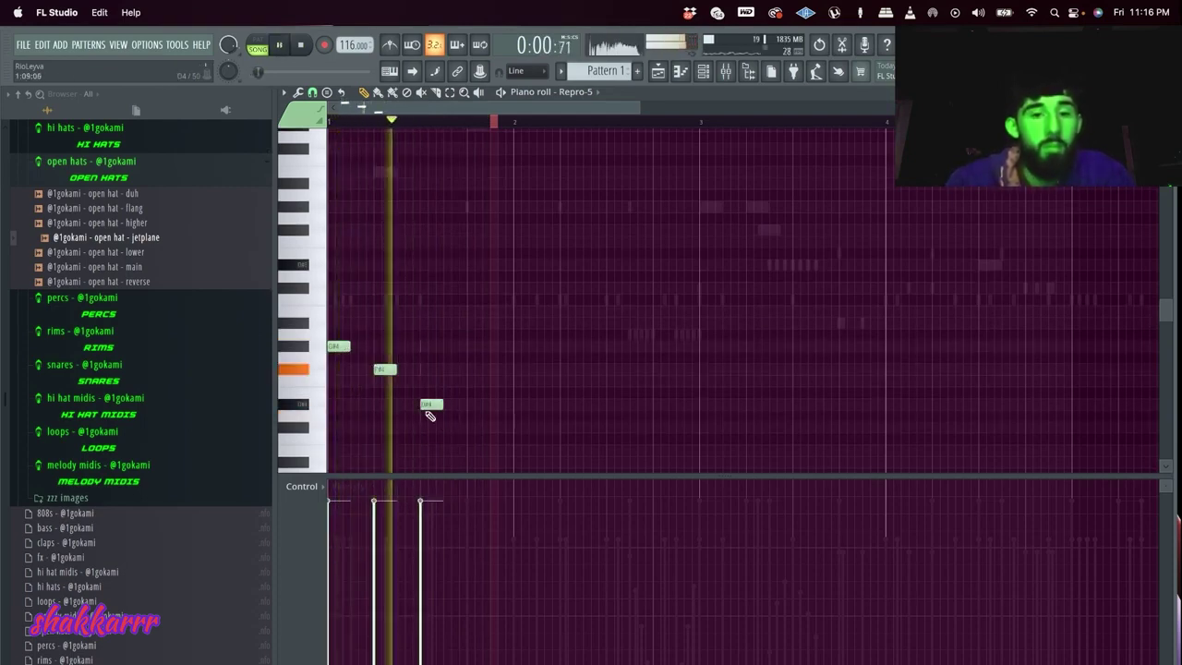
pyautogui.click(471, 451)
pyautogui.press('space')
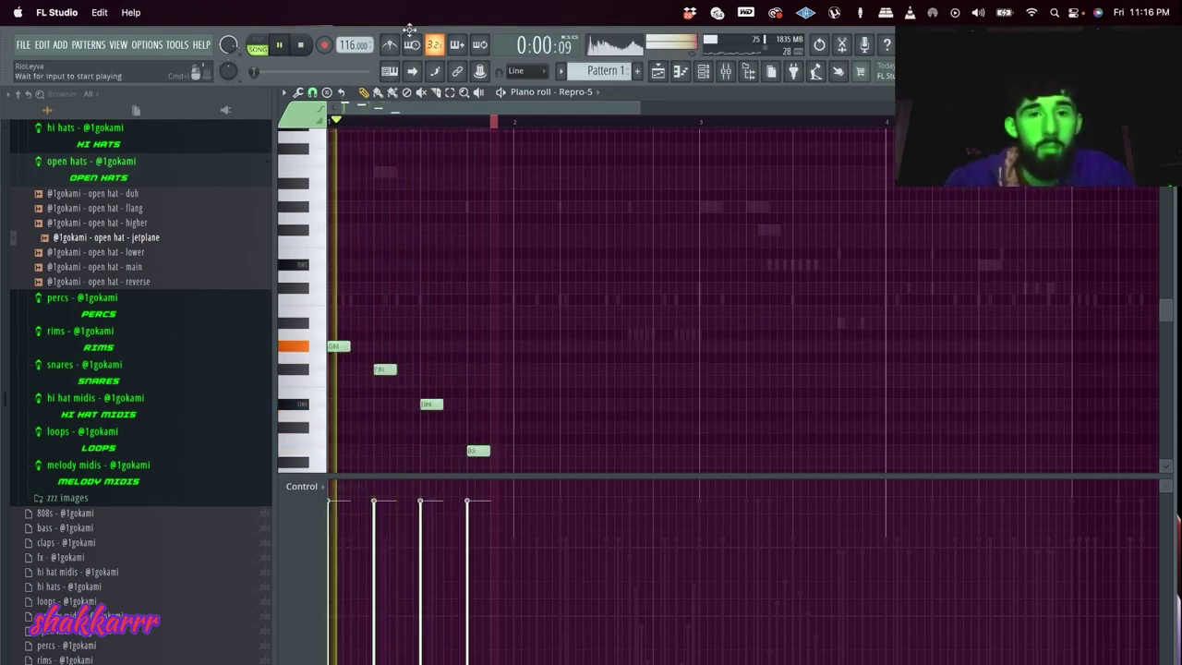
# - Repeat the bar 1 phrase through bar 4 with bars 3–4 an octave up, and copy all four bars into bars 5–8 an octave higher
pyautogui.press('super+a')
pyautogui.press('super+b')
pyautogui.scroll(-2, 547, 378)
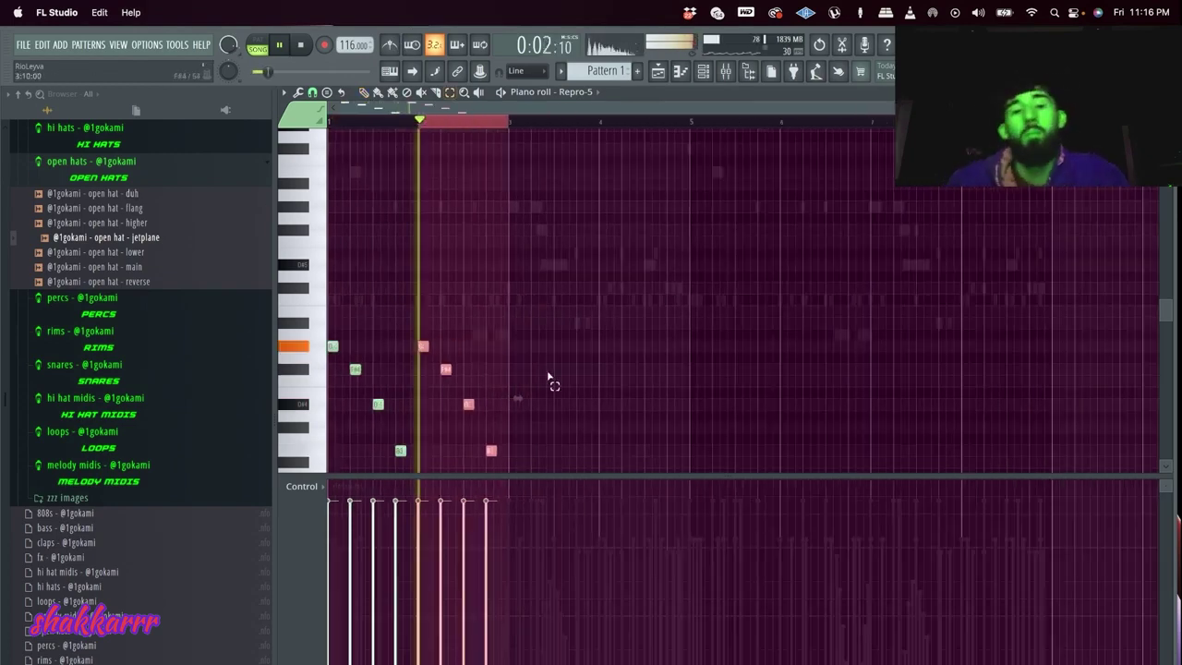
pyautogui.press('super+b')
pyautogui.press('super+Up')
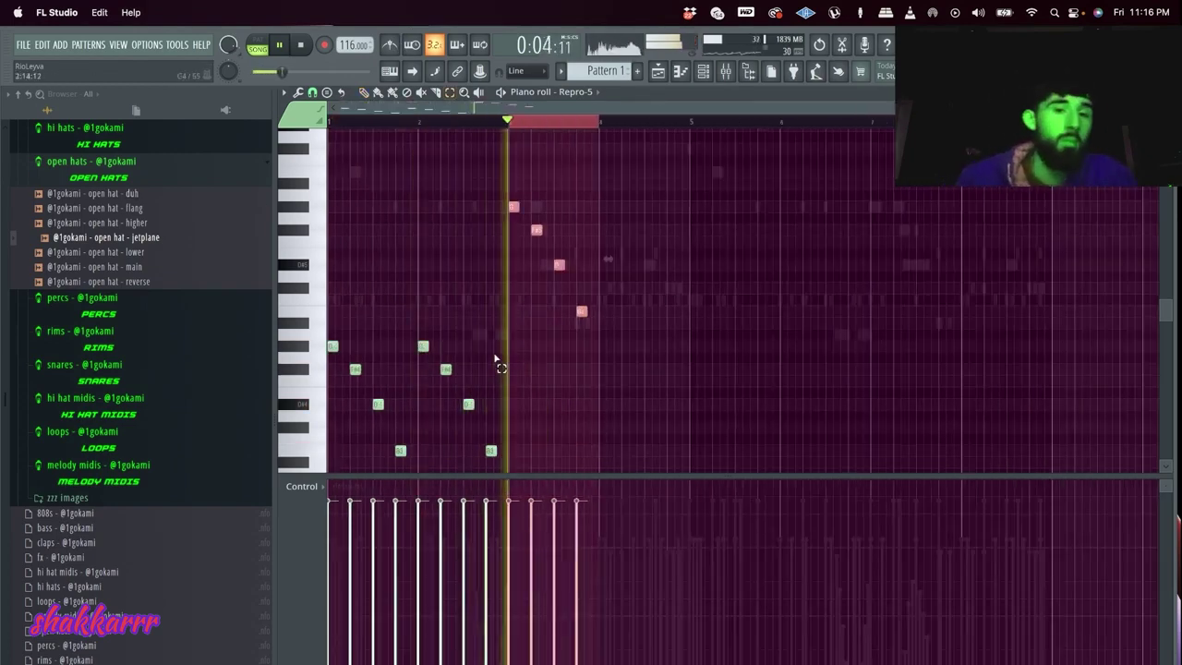
pyautogui.press('super+b')
pyautogui.press('super+a')
pyautogui.press('super+b')
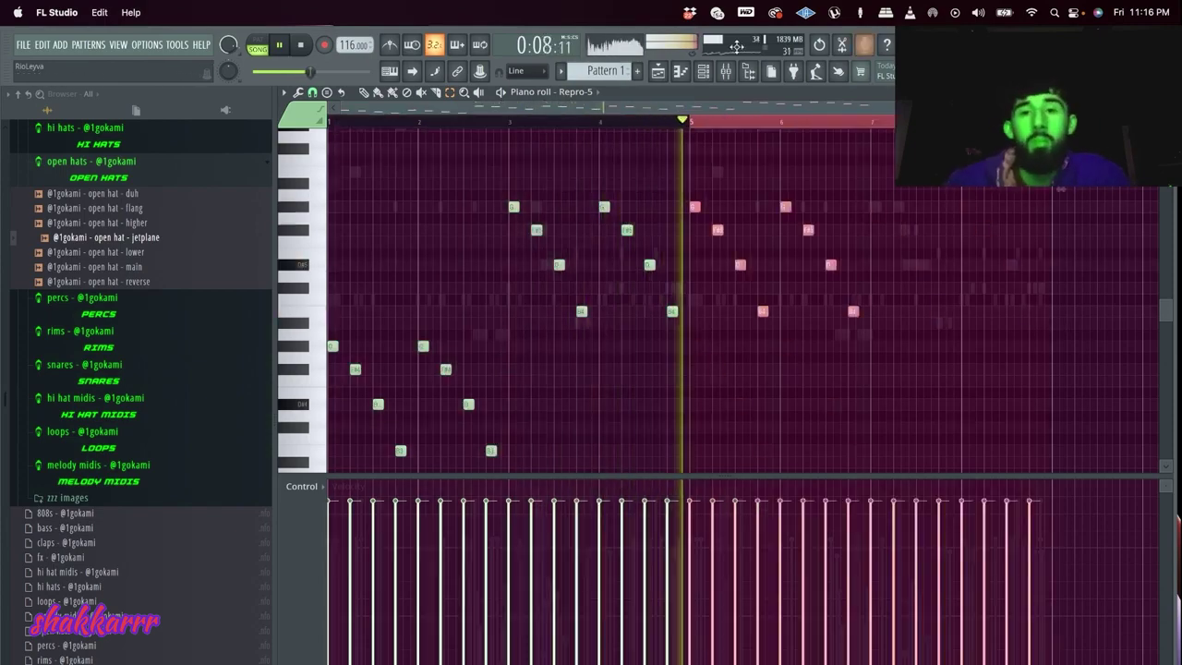
# - Set the tempo to 123 BPM and route Repro-5 to mixer track 13
pyautogui.press('F6')
pyautogui.press('F9')
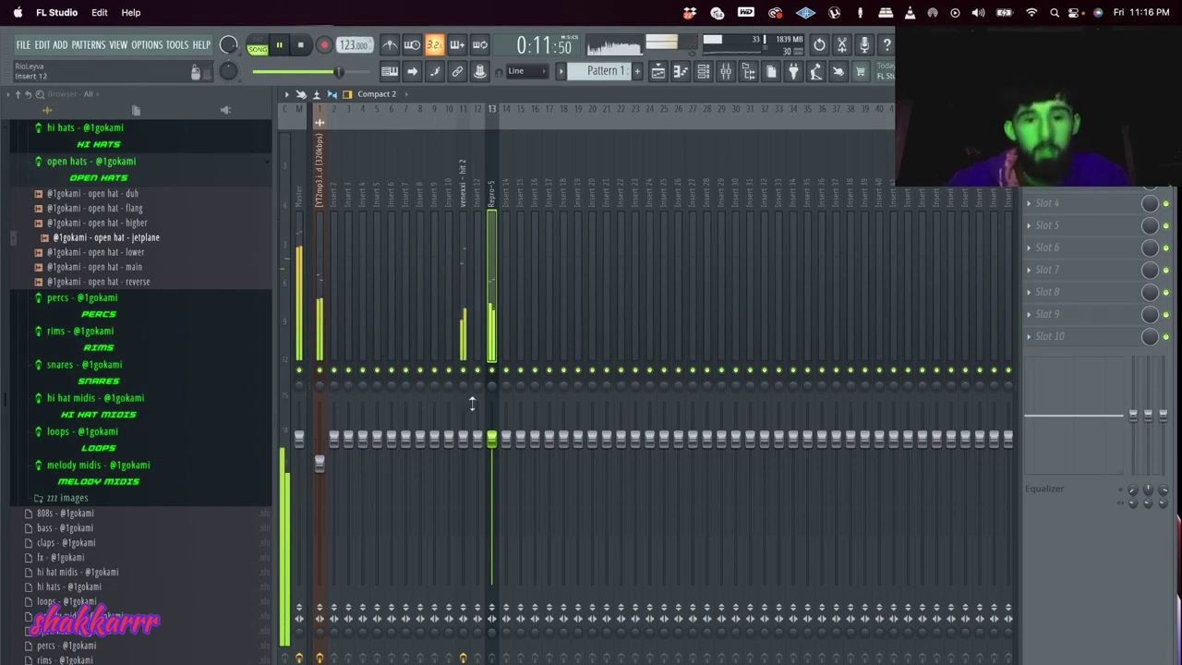
# - Load Effectrix in slot 6 of the Repro-5 mixer track and paint the Crush effect across all 32 steps
pyautogui.click(1048, 248)
pyautogui.moveTo(1002, 311)
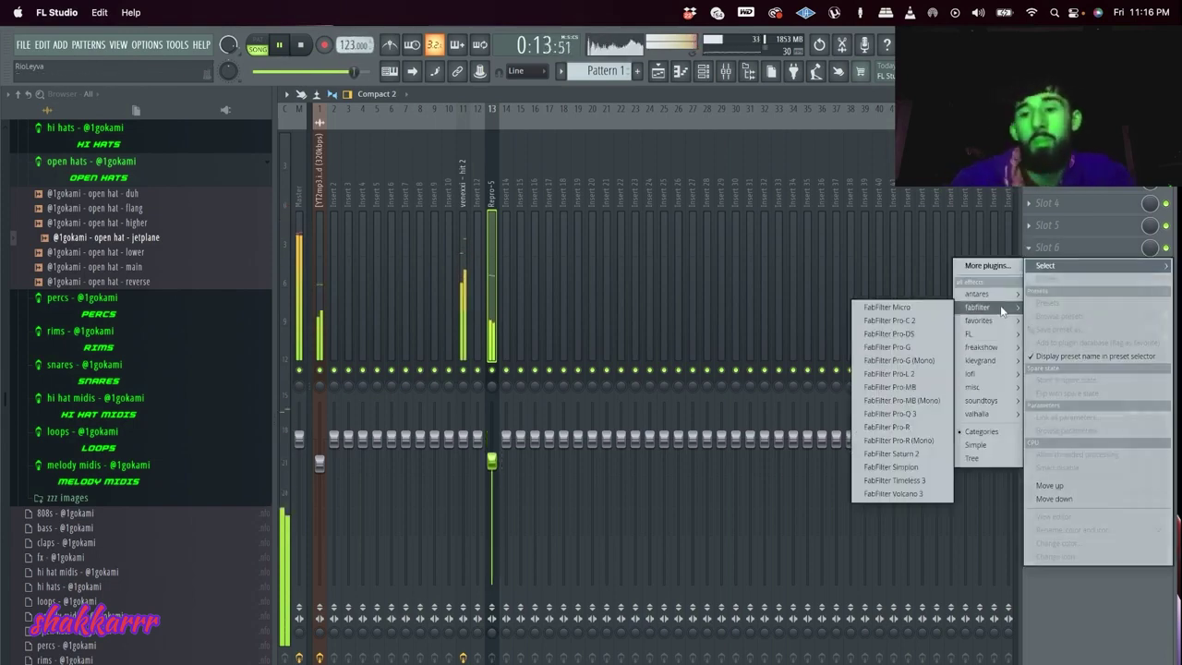
pyautogui.click(854, 322)
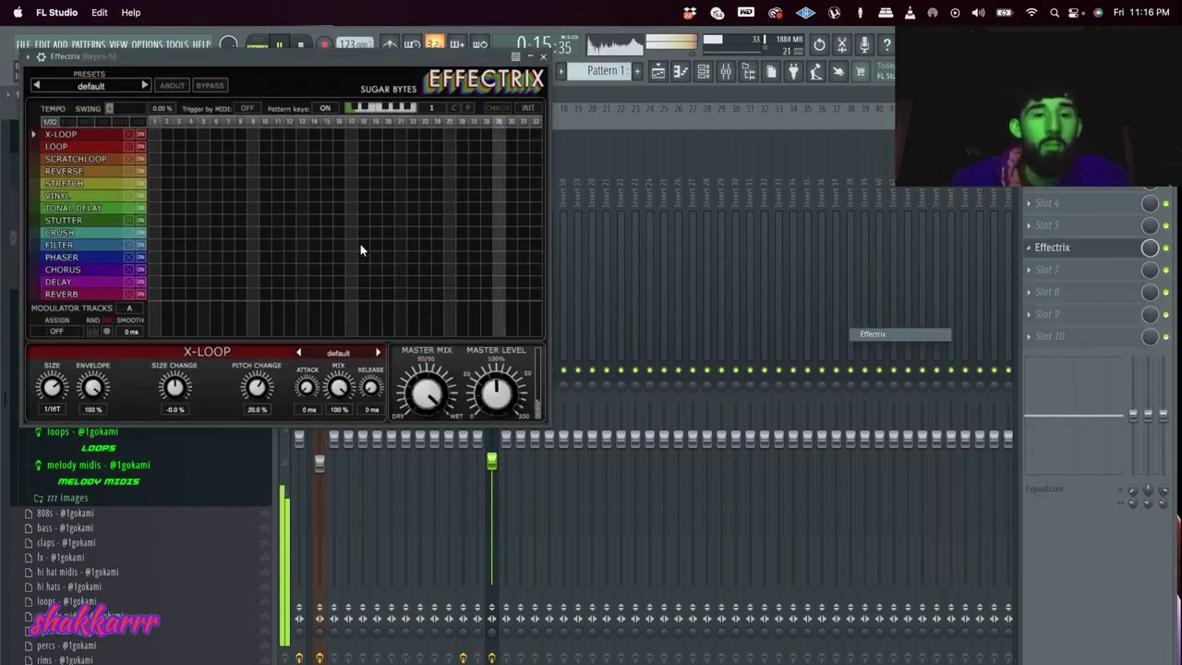
pyautogui.click(154, 234)
pyautogui.moveTo(158, 233); pyautogui.dragTo(609, 243)
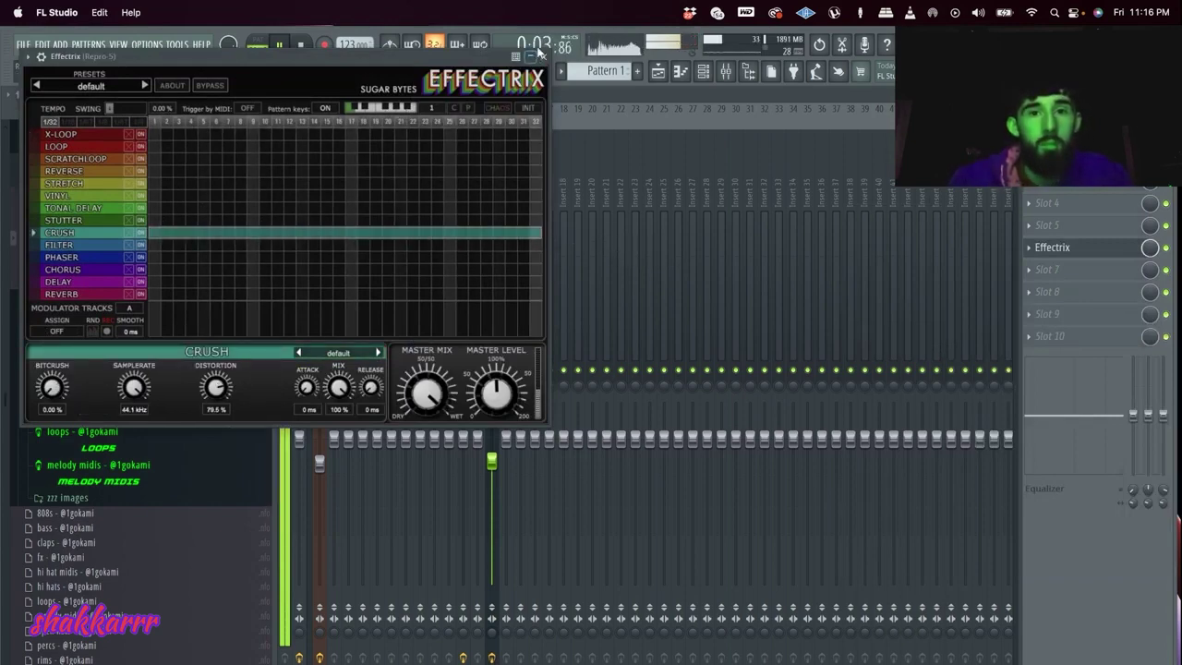
pyautogui.click(543, 57)
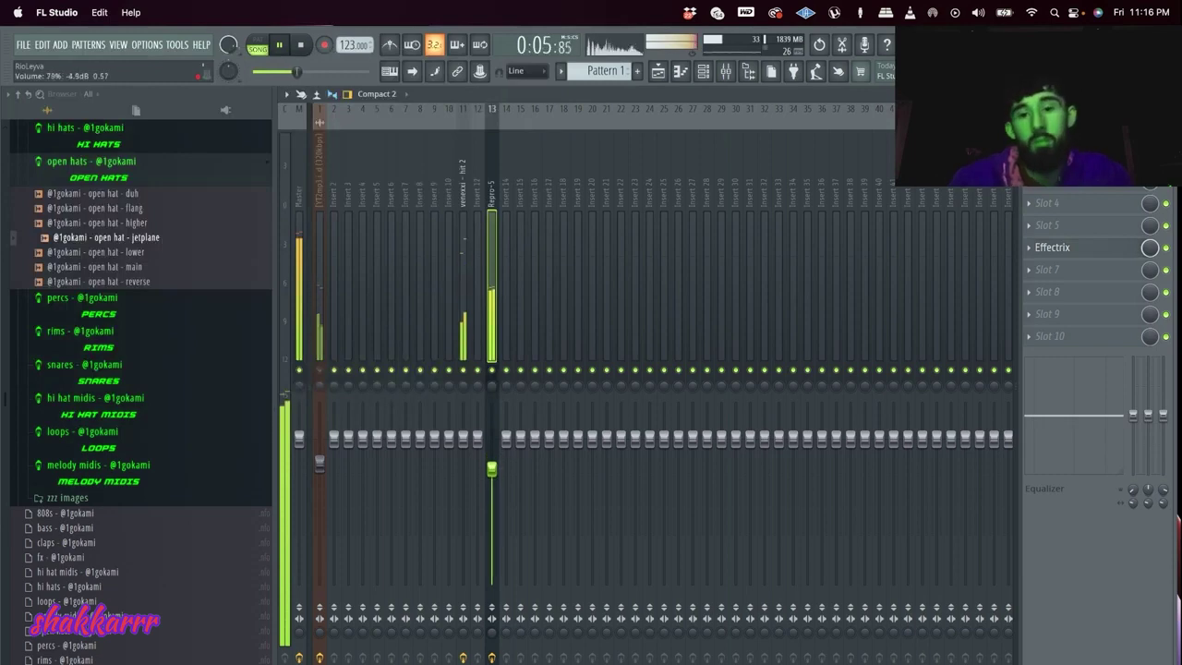
# - Load ShaperBox 2 in slot 7 of the Repro-5 mixer track and browse its preset library
pyautogui.click(1059, 292)
pyautogui.moveTo(996, 343)
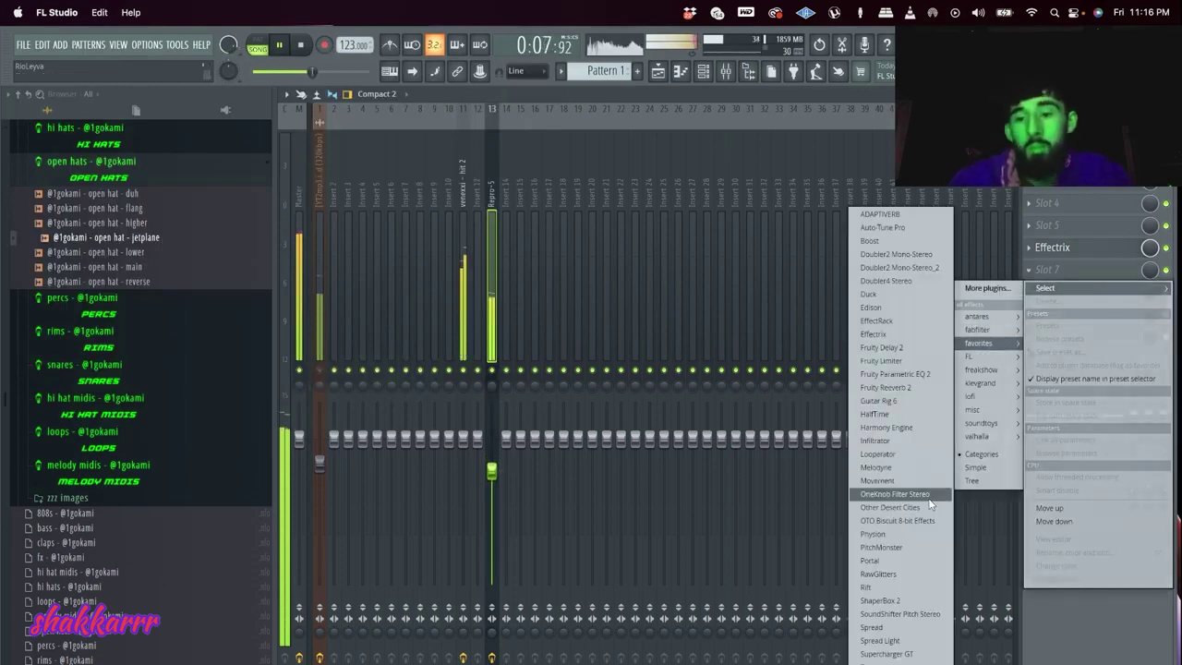
pyautogui.click(886, 600)
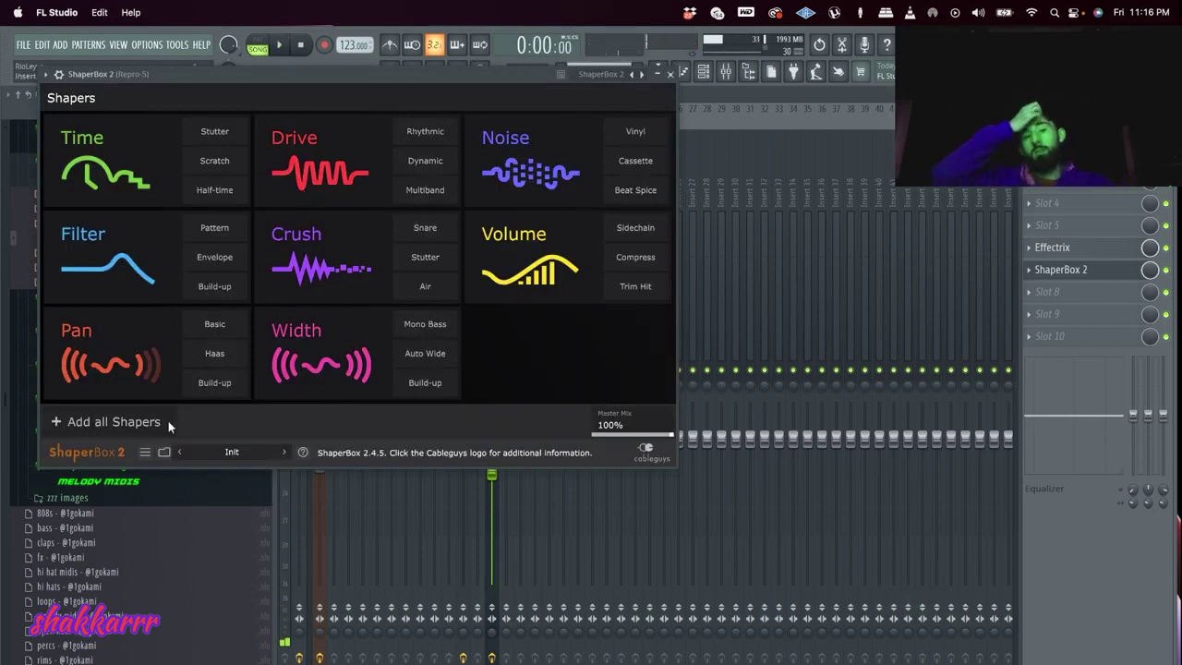
pyautogui.click(163, 452)
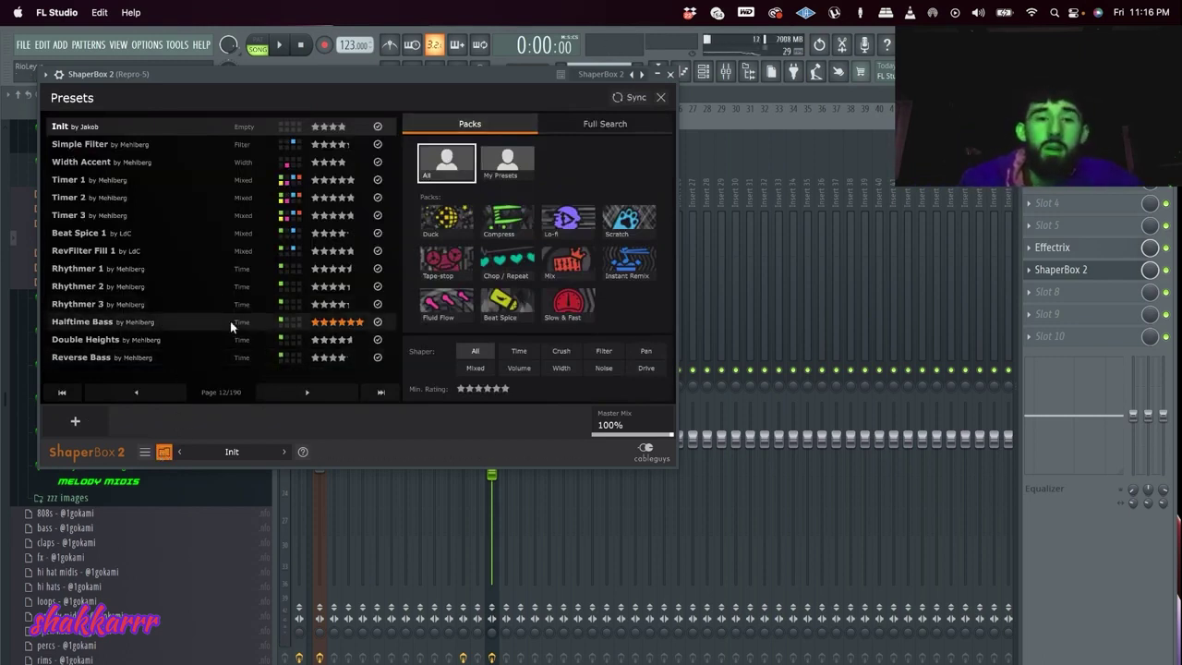
pyautogui.click(162, 452)
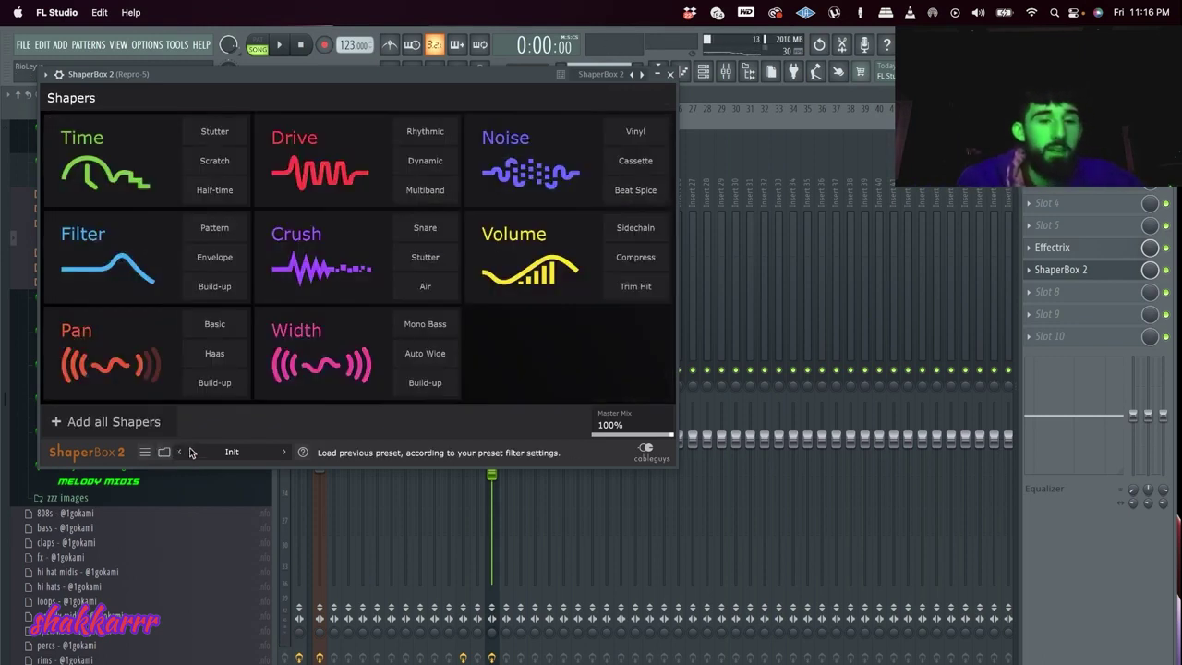
# - Add a Volume shaper with a preset sidechain curve and set its LFO length to 1/4
pyautogui.click(464, 257)
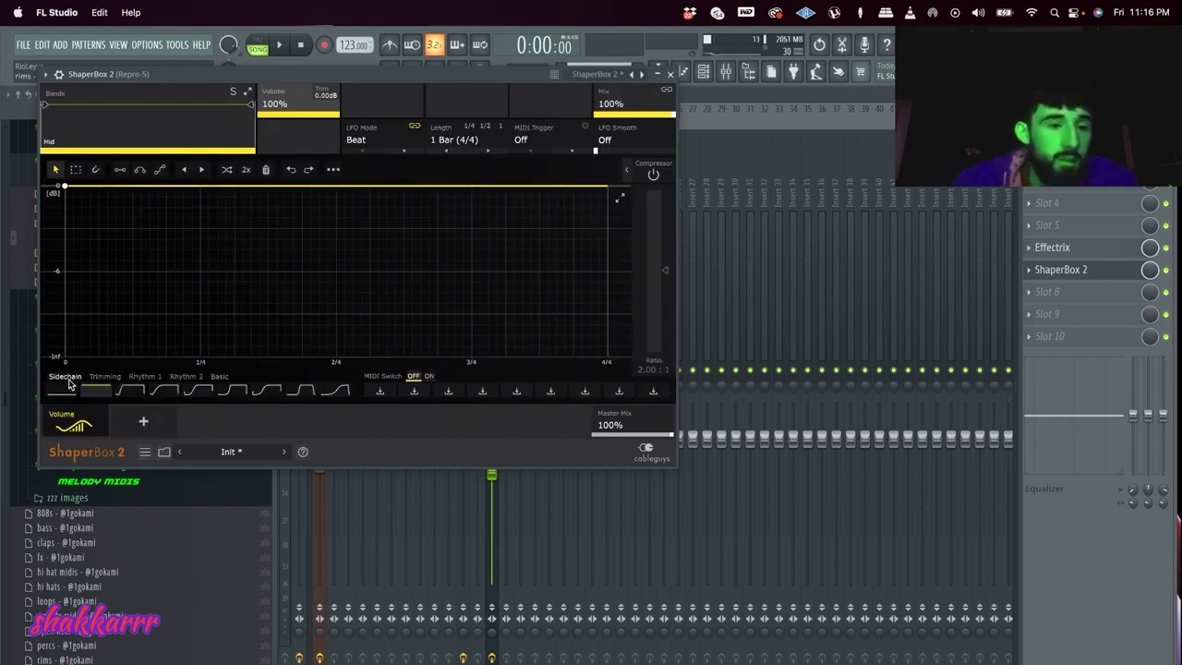
pyautogui.click(199, 392)
pyautogui.press('space')
pyautogui.click(454, 140)
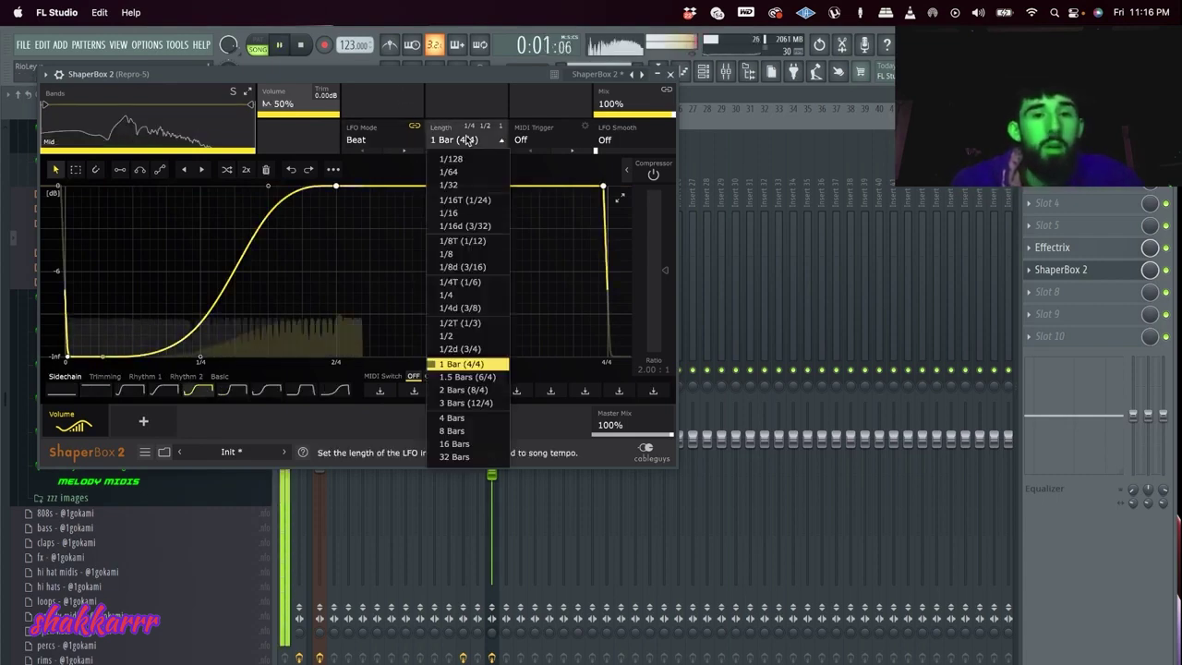
pyautogui.click(446, 336)
pyautogui.click(443, 140)
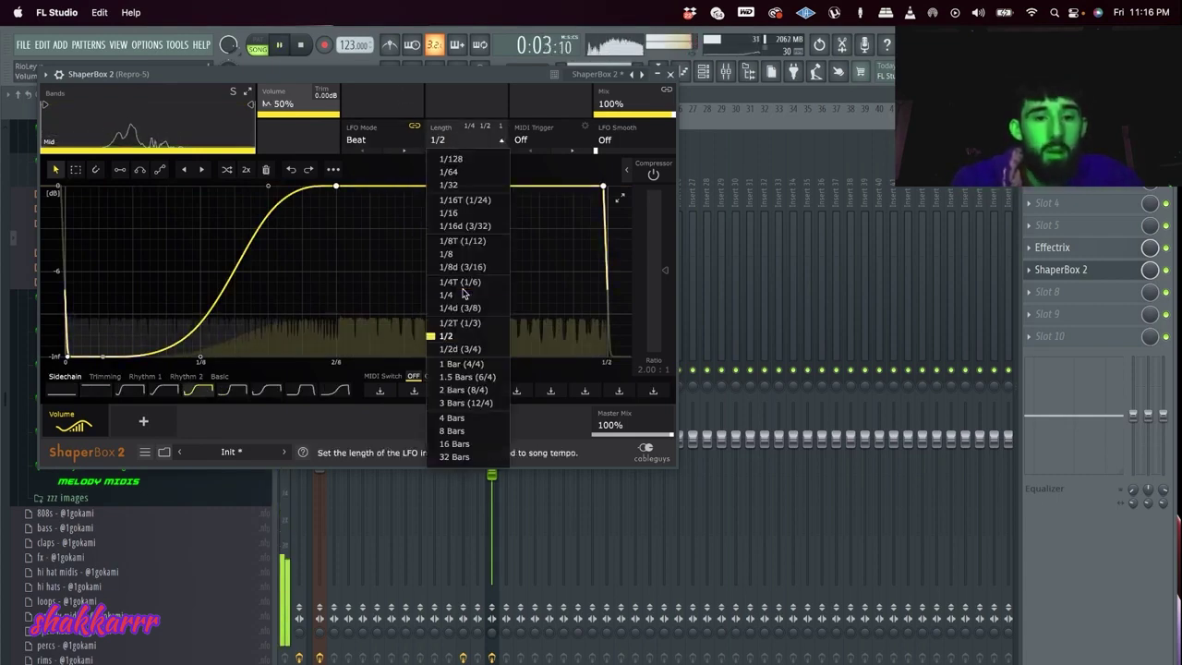
pyautogui.click(461, 296)
pyautogui.click(670, 74)
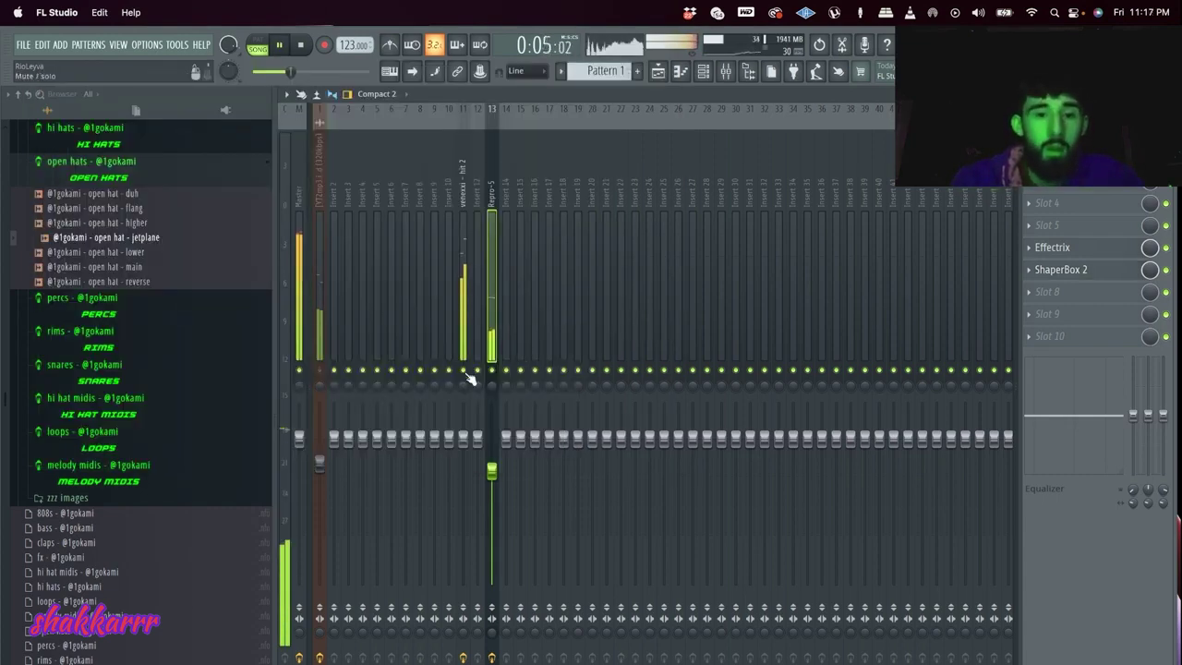
# - Mute the venexxi - hit 2 mixer track and raise the Repro-5 track's fader slightly
pyautogui.click(457, 423)
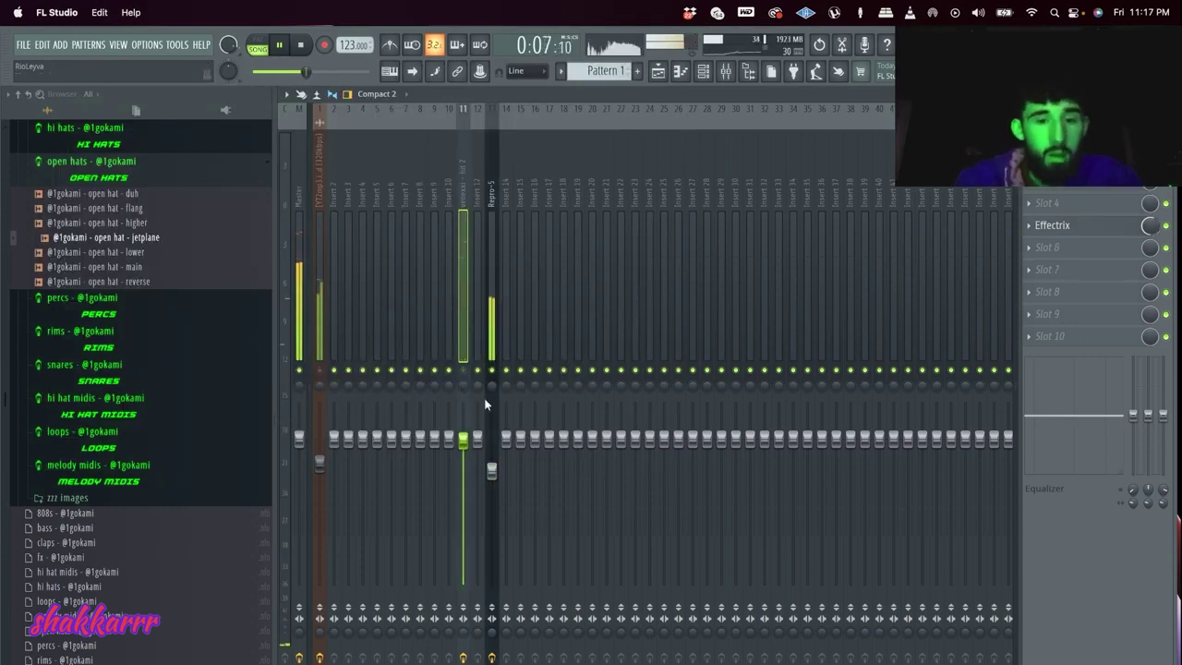
pyautogui.moveTo(491, 471); pyautogui.dragTo(491, 463)
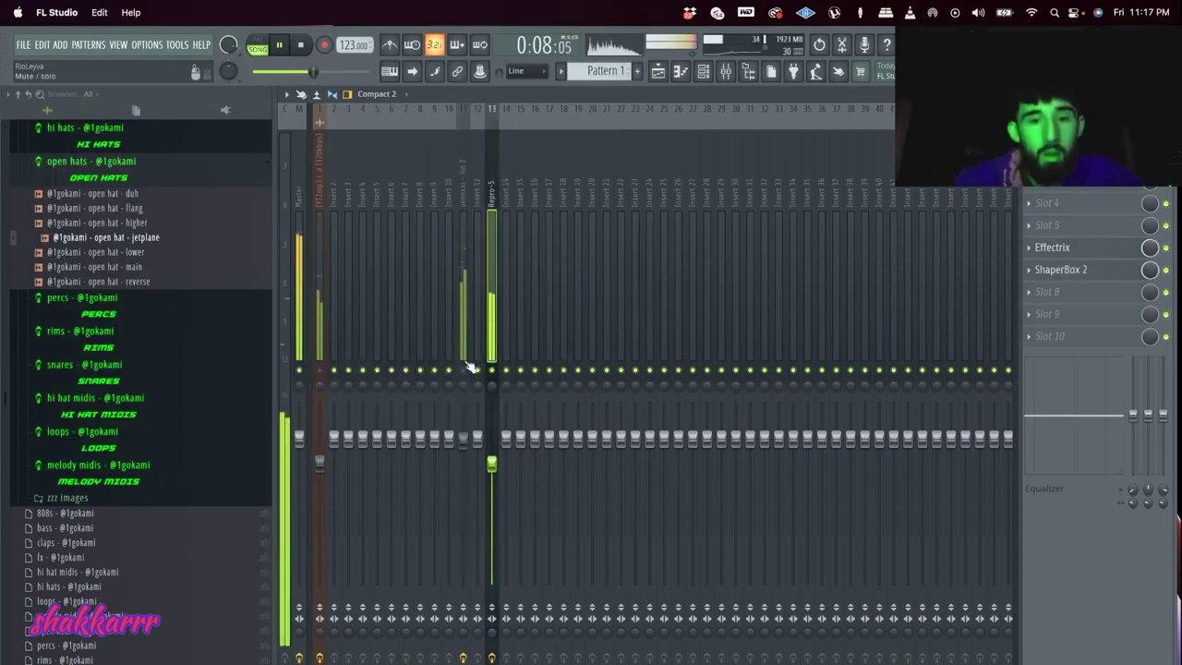
# - Unmute the venexxi - hit 2 mixer track and lower its fader slightly
pyautogui.click(703, 73)
pyautogui.click(538, 479)
pyautogui.click(466, 379)
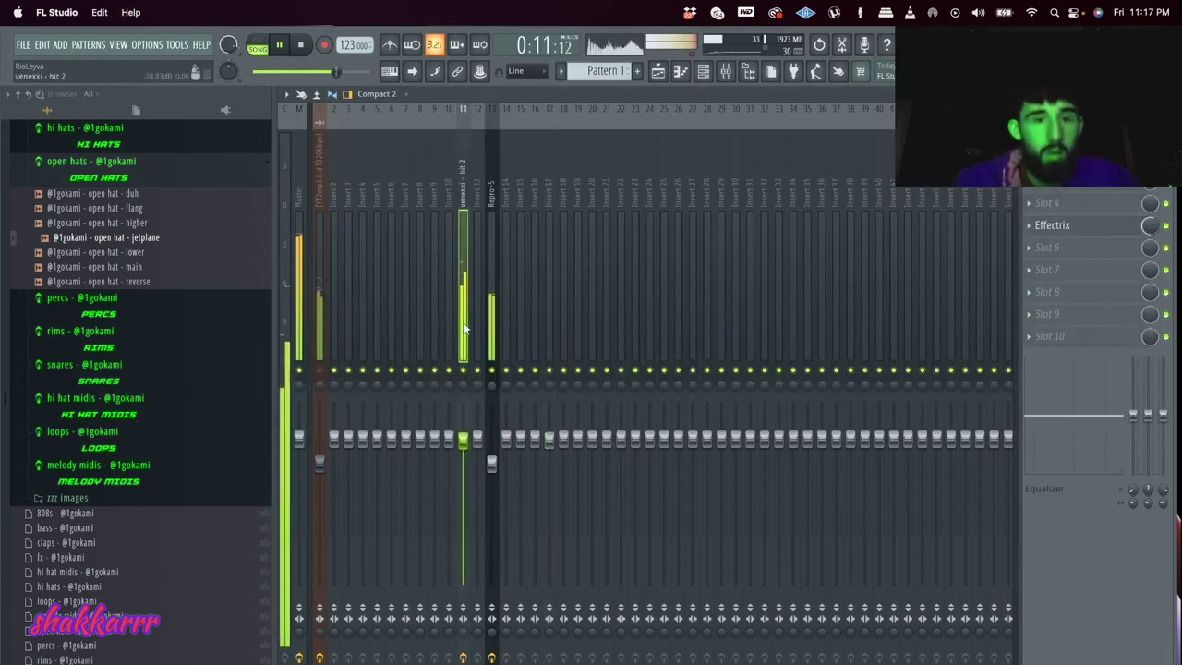
pyautogui.click(321, 354)
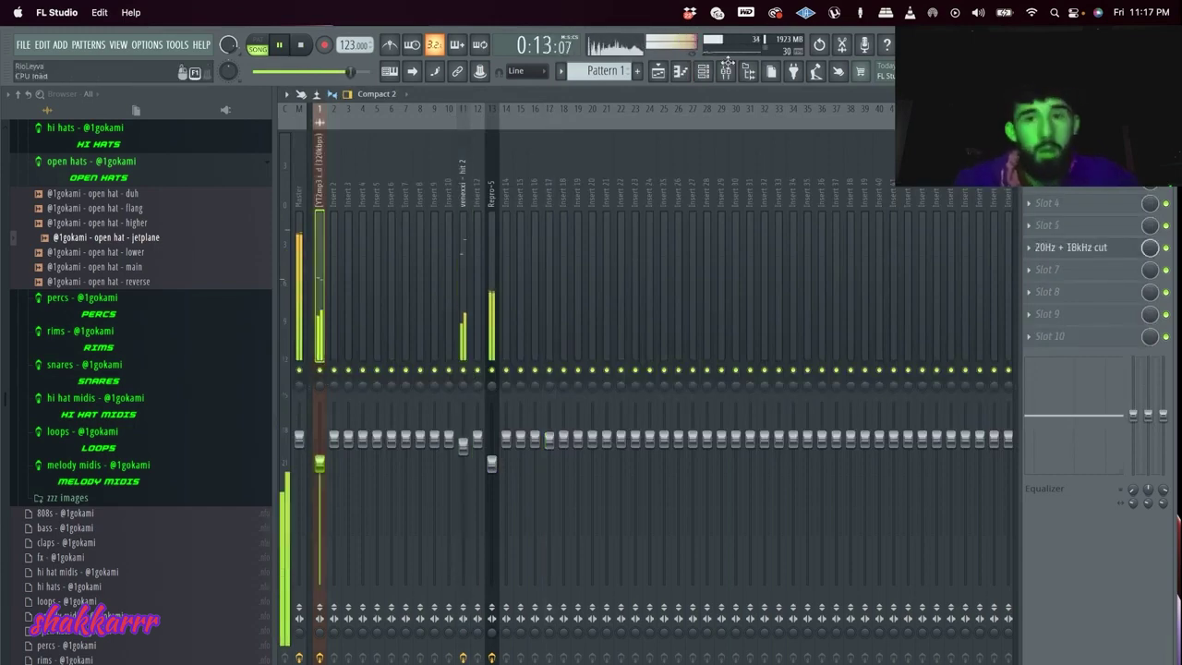
pyautogui.click(705, 73)
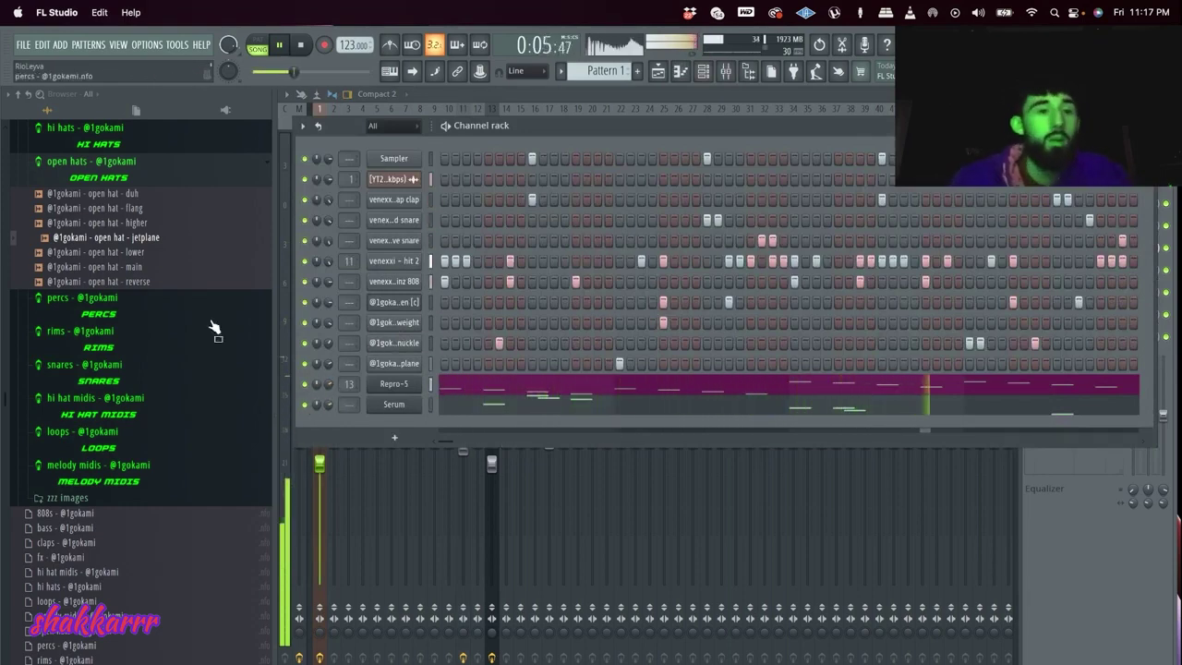
pyautogui.scroll(4, 113, 387)
pyautogui.click(110, 314)
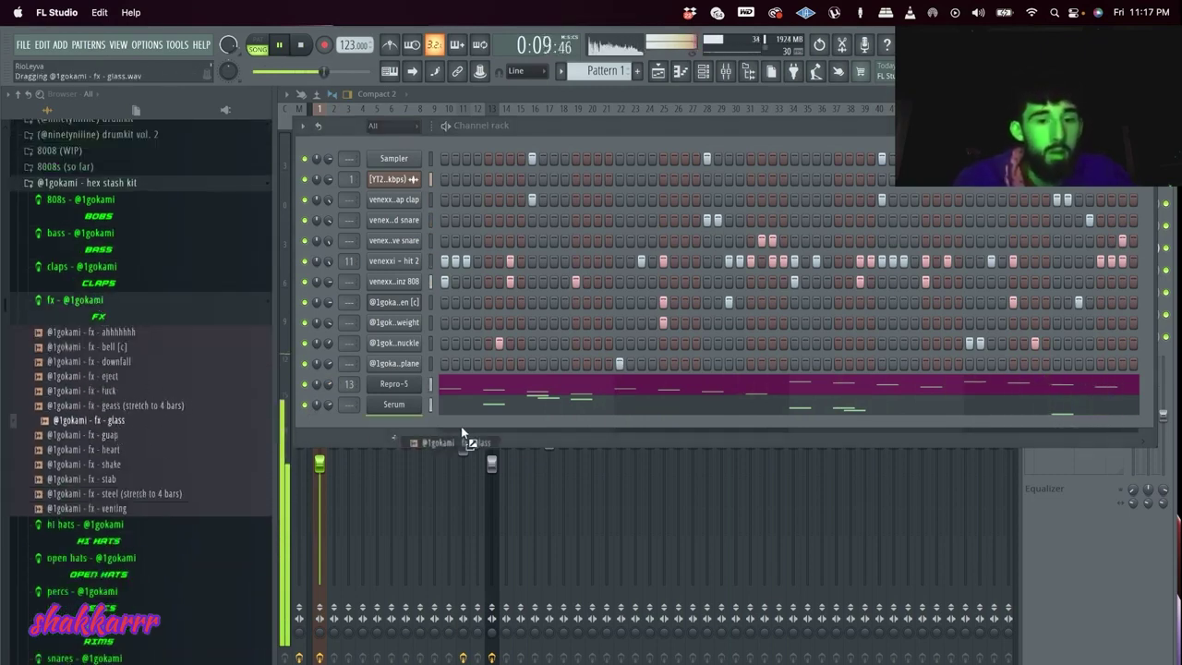
pyautogui.moveTo(462, 432); pyautogui.dragTo(444, 434)
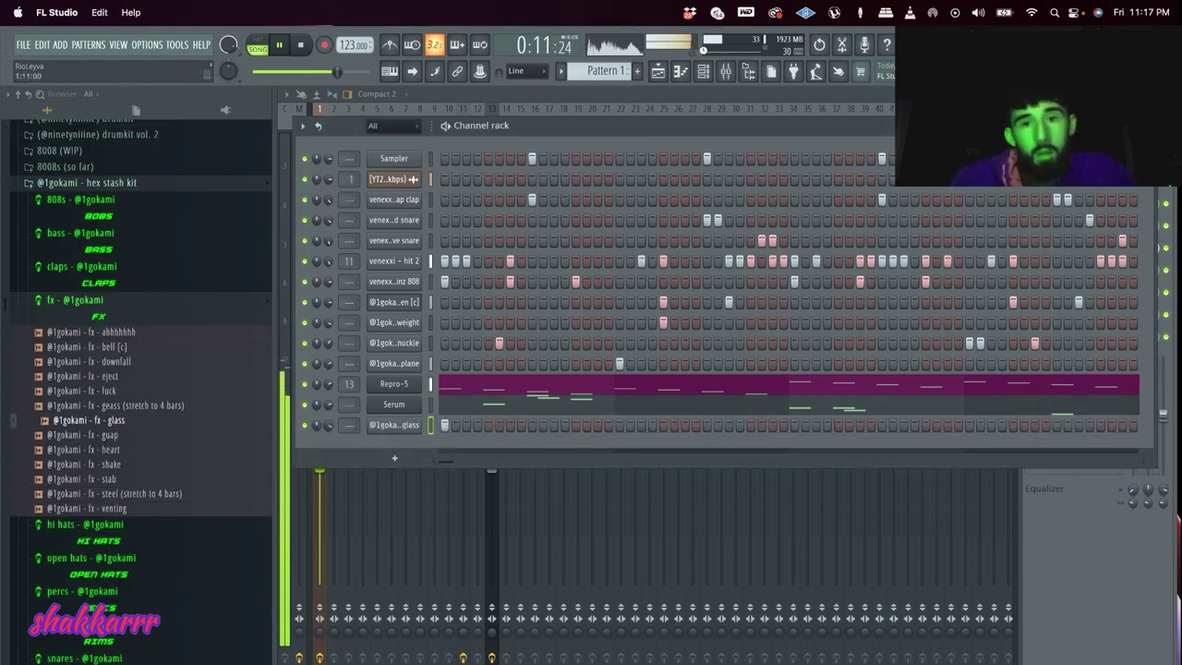
# - Split the pattern by channel and place the resulting patterns at bar 1 on playlist tracks 3 to 14
pyautogui.click(658, 71)
pyautogui.click(560, 71)
pyautogui.click(657, 294)
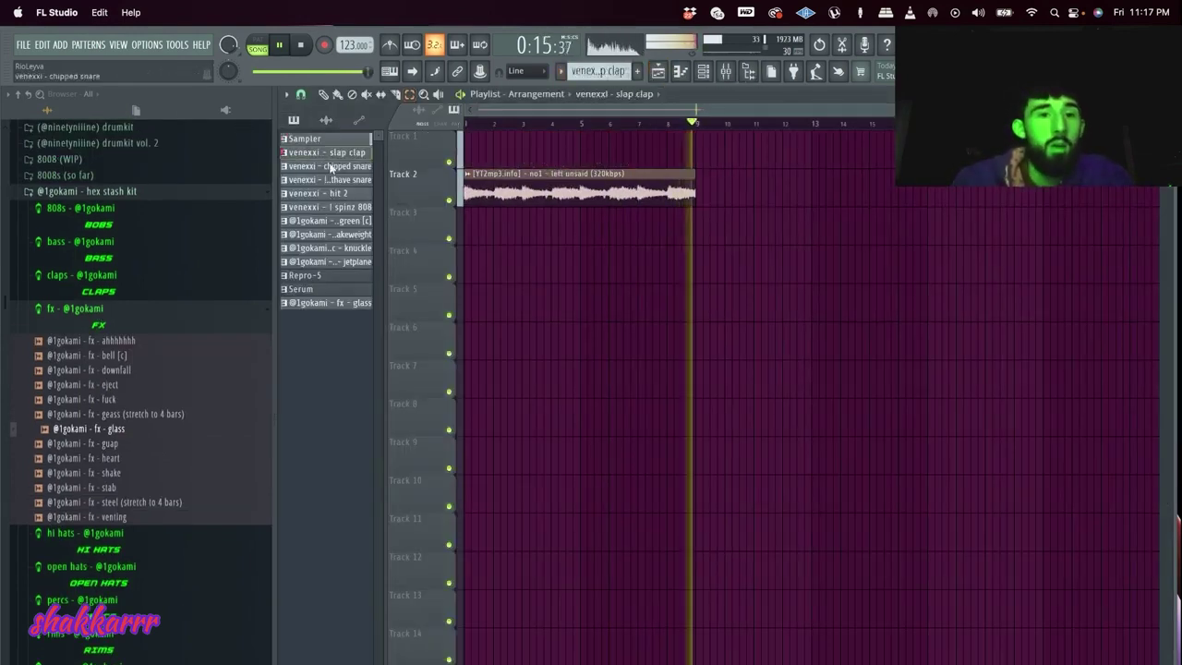
pyautogui.keyDown('shift'); pyautogui.click(334, 305); pyautogui.keyUp('shift')
pyautogui.moveTo(333, 305); pyautogui.dragTo(464, 231)
# - Duplicate all playlist clips three times to lay out four consecutive eight-bar sections
pyautogui.hotkey('ctrl', 'a')
pyautogui.hotkey('ctrl', 'b')
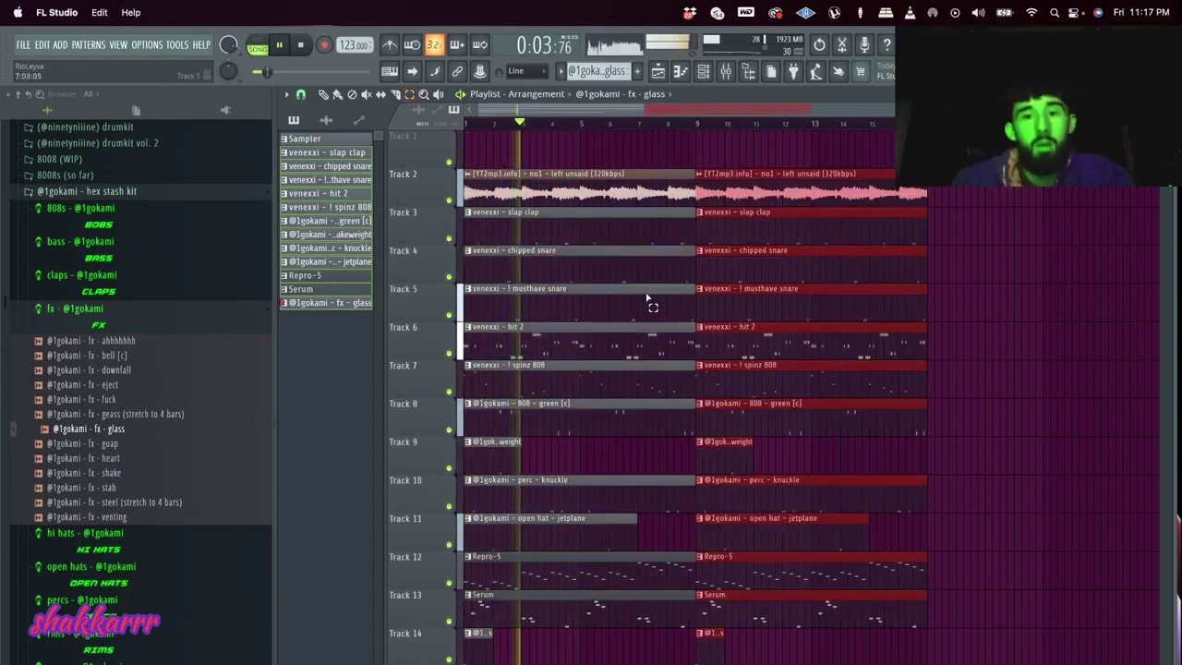
pyautogui.hotkey('ctrl', 'b')
pyautogui.hotkey('ctrl', 'b')
# - Delete the percussion, open hat, Repro-5, Serum and glass clips on tracks 9 to 14 from the first section
pyautogui.scroll(-3, 646, 314)
pyautogui.scroll(5, 336, 338)
pyautogui.press('space')
pyautogui.moveTo(600, 648)
pyautogui.mouseDown()
pyautogui.moveTo(384, 338)
pyautogui.moveTo(397, 226)
pyautogui.mouseUp()
pyautogui.press('Delete')
pyautogui.press('space')
# - Slice the first section's clips on tracks 3 to 8 at bar 3 and delete the pieces before it
pyautogui.moveTo(944, 401); pyautogui.dragTo(487, 201)
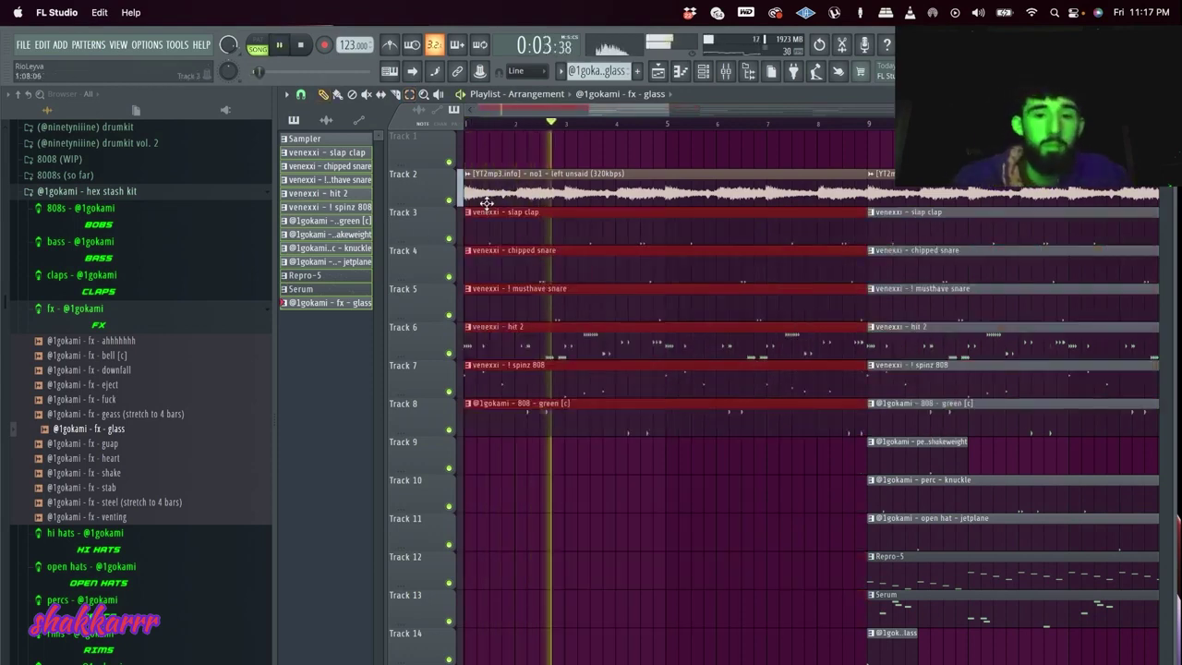
pyautogui.press('c')
pyautogui.moveTo(564, 475); pyautogui.dragTo(564, 205)
pyautogui.moveTo(551, 209)
pyautogui.mouseDown()
pyautogui.moveTo(527, 362)
pyautogui.moveTo(535, 411)
pyautogui.mouseUp()
pyautogui.press('Delete')
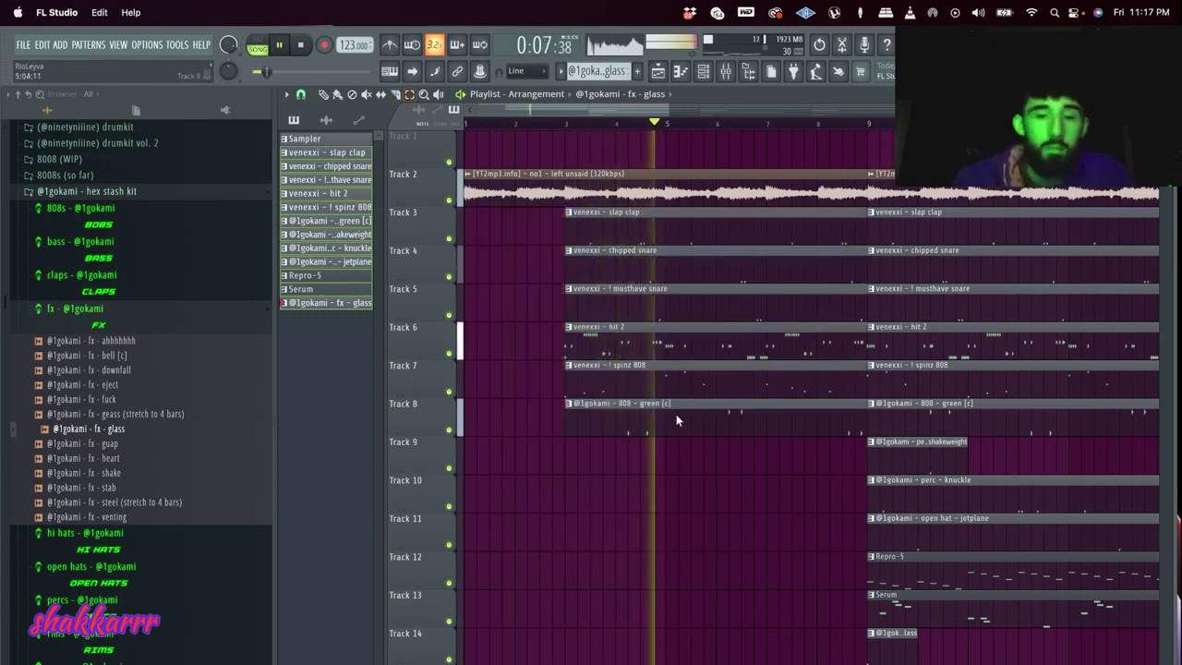
# - Delete the 808 - green clip from the first section and cut a gap in its venexxi - hit 2 clip just before bar 5
pyautogui.rightClick(675, 415)
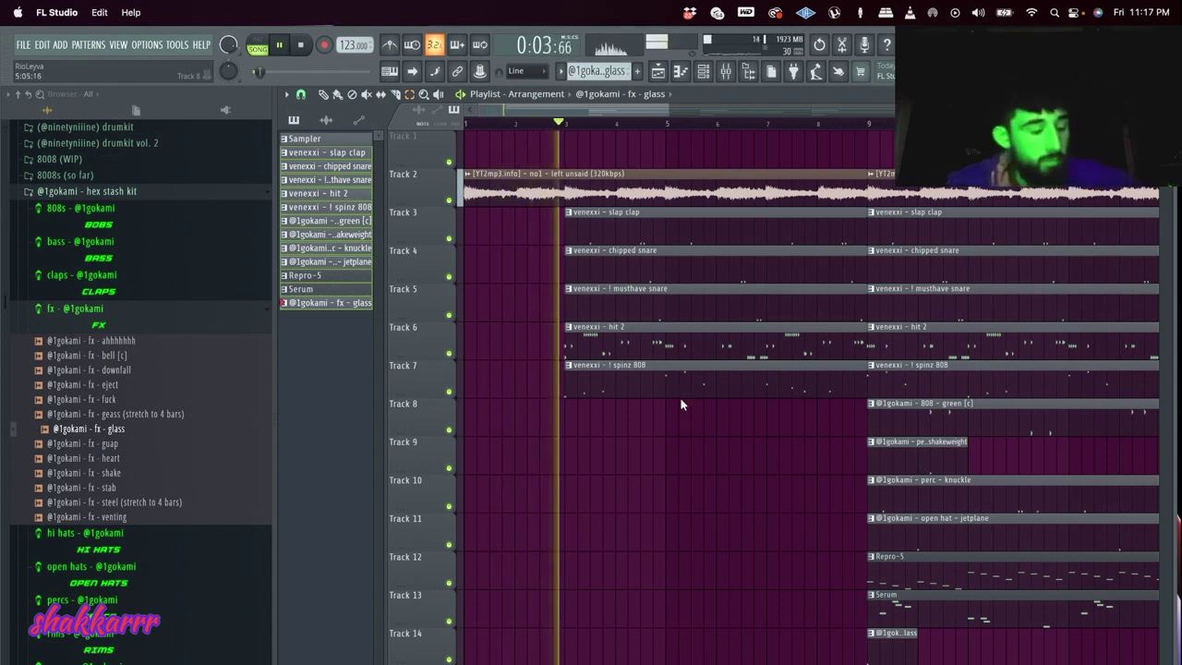
pyautogui.press('c')
pyautogui.click(642, 344)
pyautogui.click(671, 343)
pyautogui.press('p')
pyautogui.rightClick(660, 341)
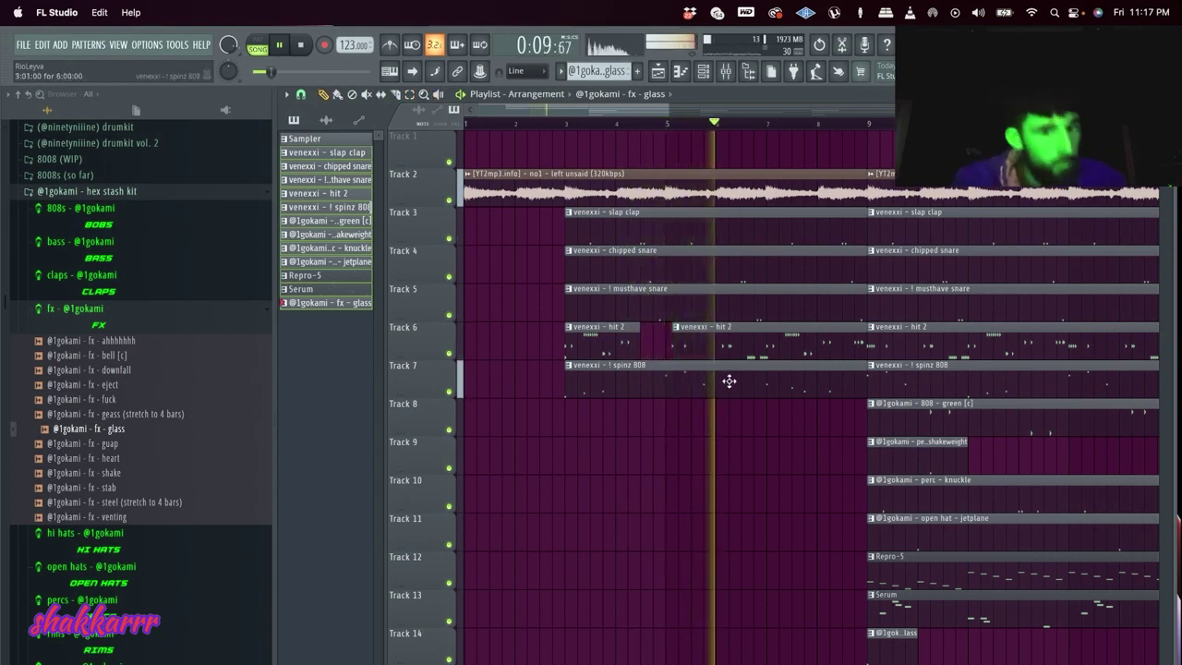
# - Delete the Serum clip at bar 9 and cut a short gap in the second section's spinz 808 clip just before bar 10
pyautogui.scroll(-2, 835, 459)
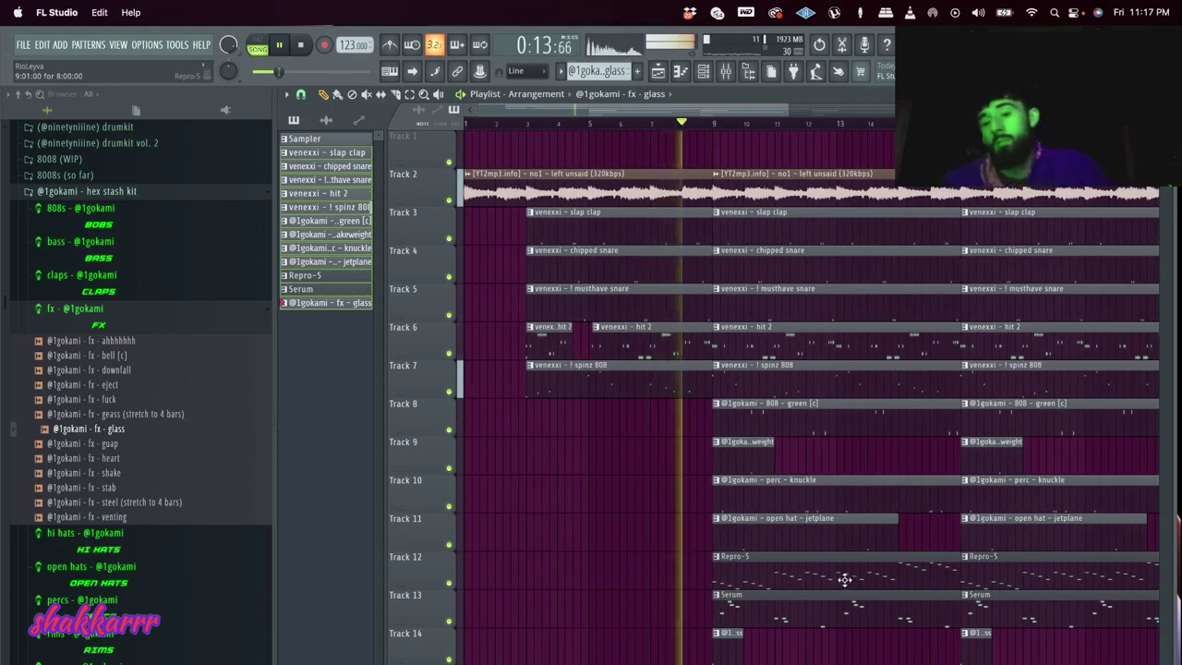
pyautogui.rightClick(829, 609)
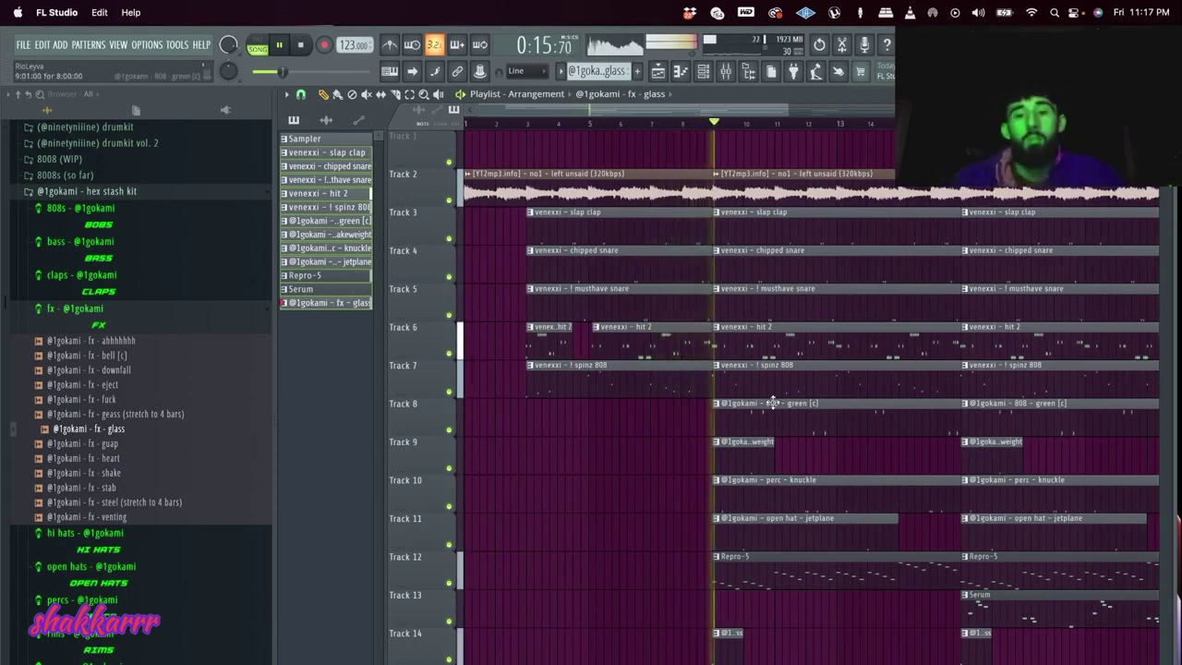
pyautogui.click(774, 386)
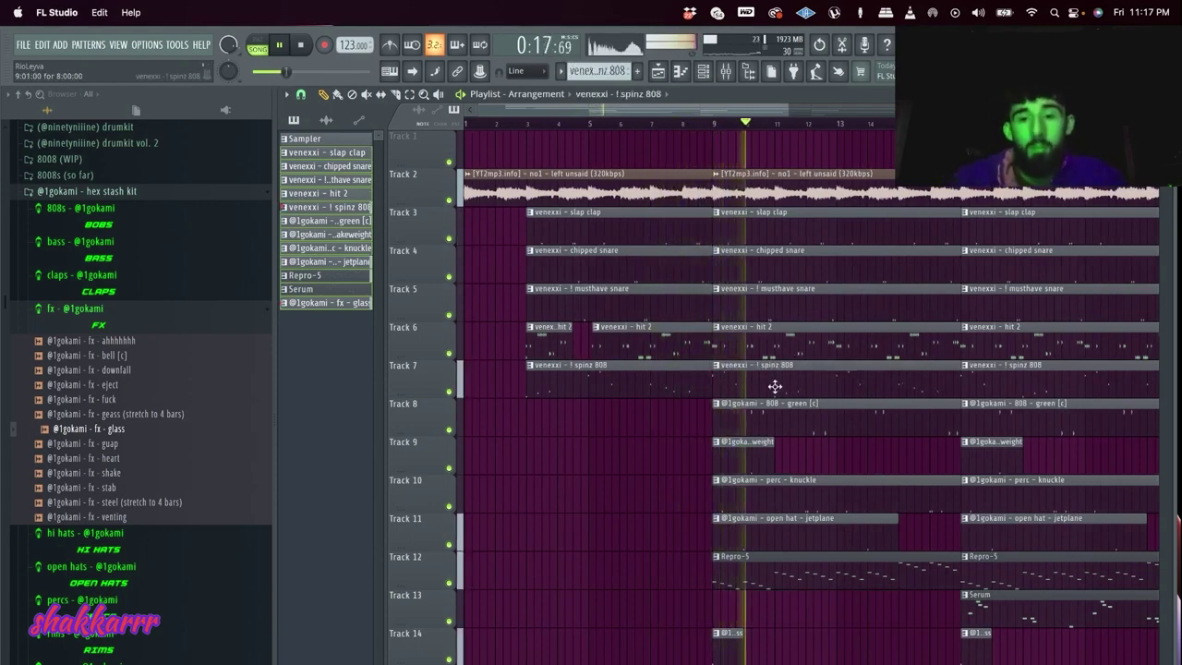
pyautogui.scroll(4, 728, 126)
pyautogui.press('space')
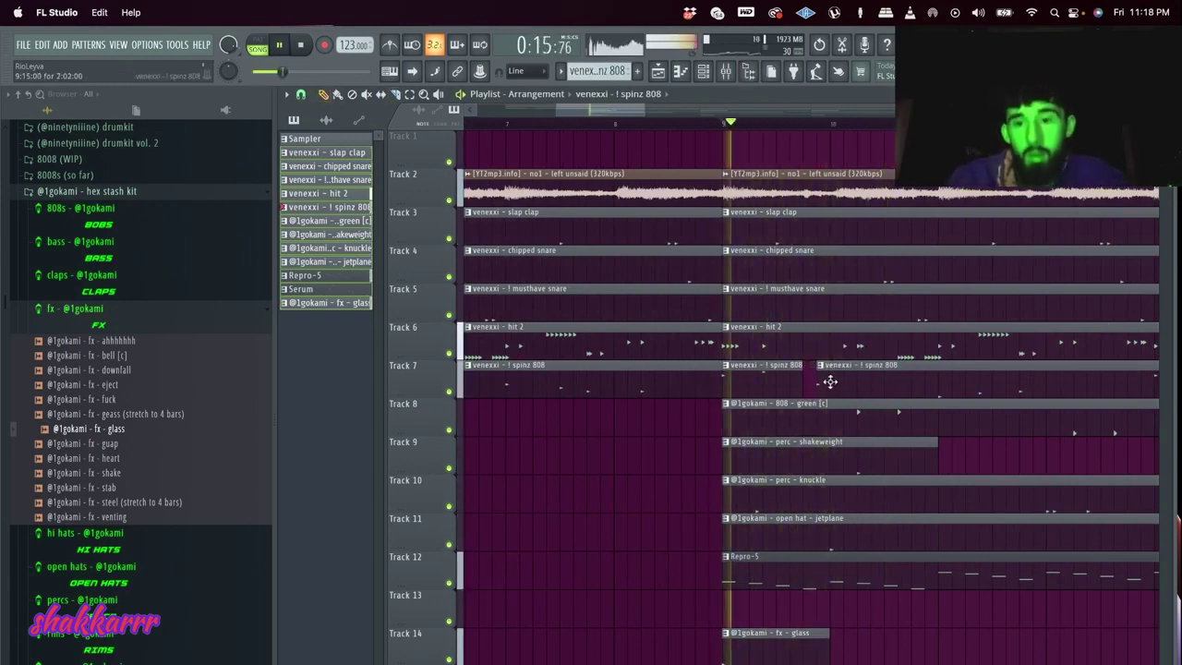
pyautogui.moveTo(826, 380); pyautogui.dragTo(848, 395)
pyautogui.press('space')
pyautogui.press('space')
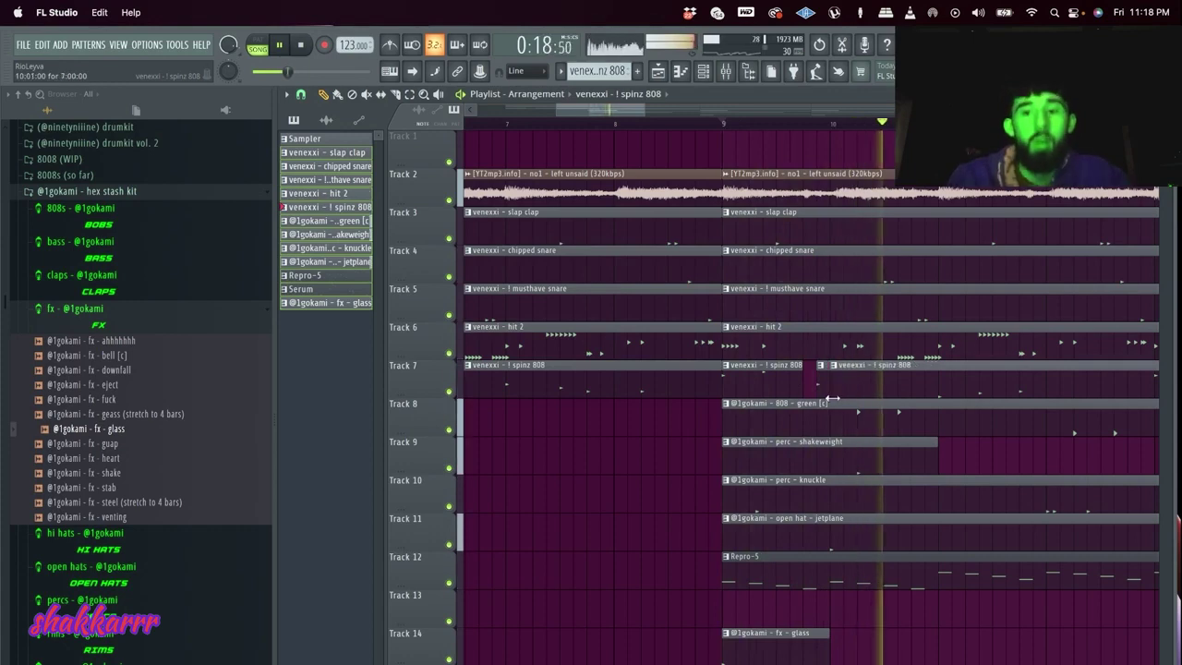
# - Delete the perc - knuckle clip from the second section at bar 9
pyautogui.scroll(-3, 846, 394)
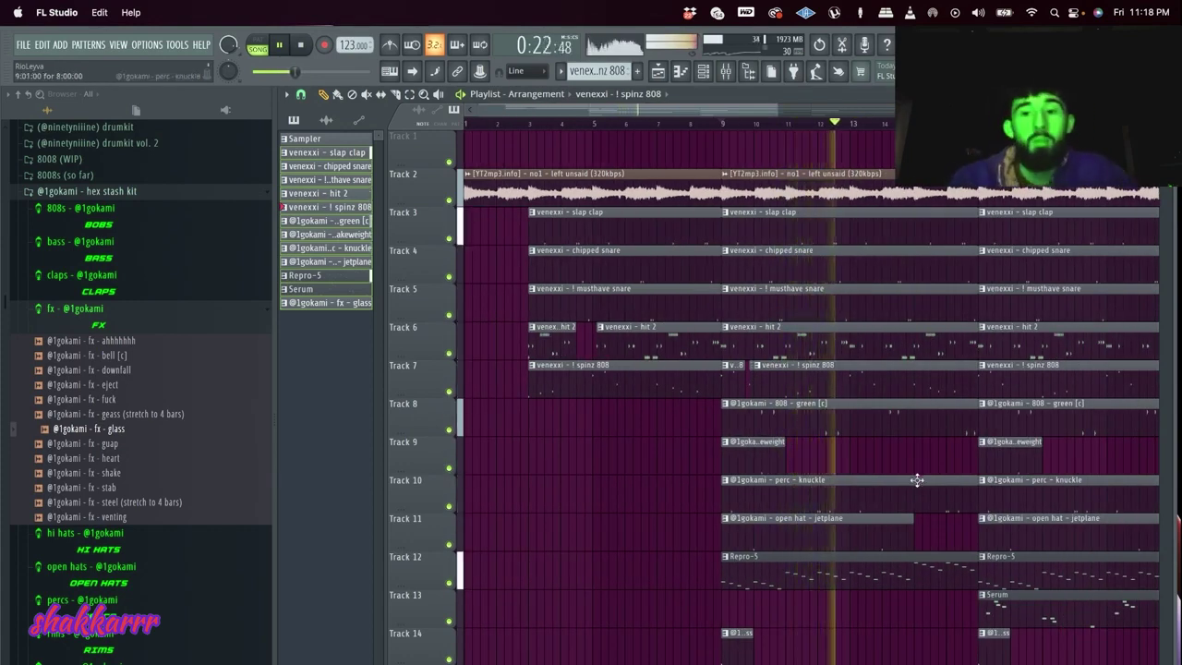
pyautogui.rightClick(888, 496)
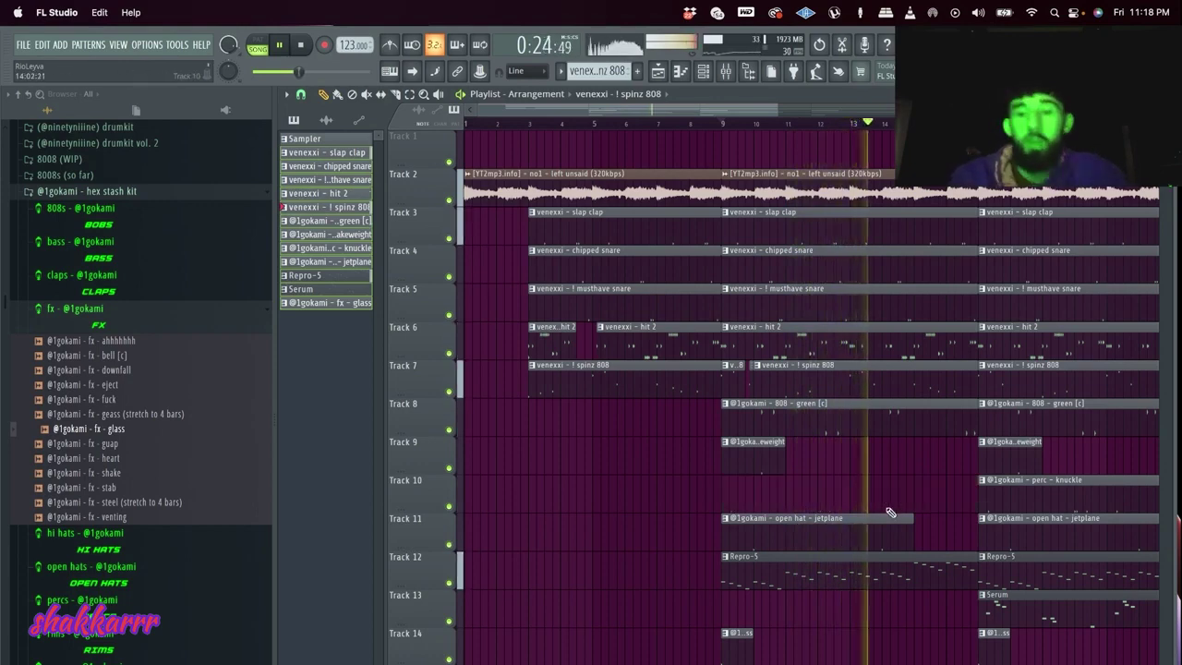
pyautogui.scroll(-1, 912, 531)
pyautogui.scroll(-2, 913, 535)
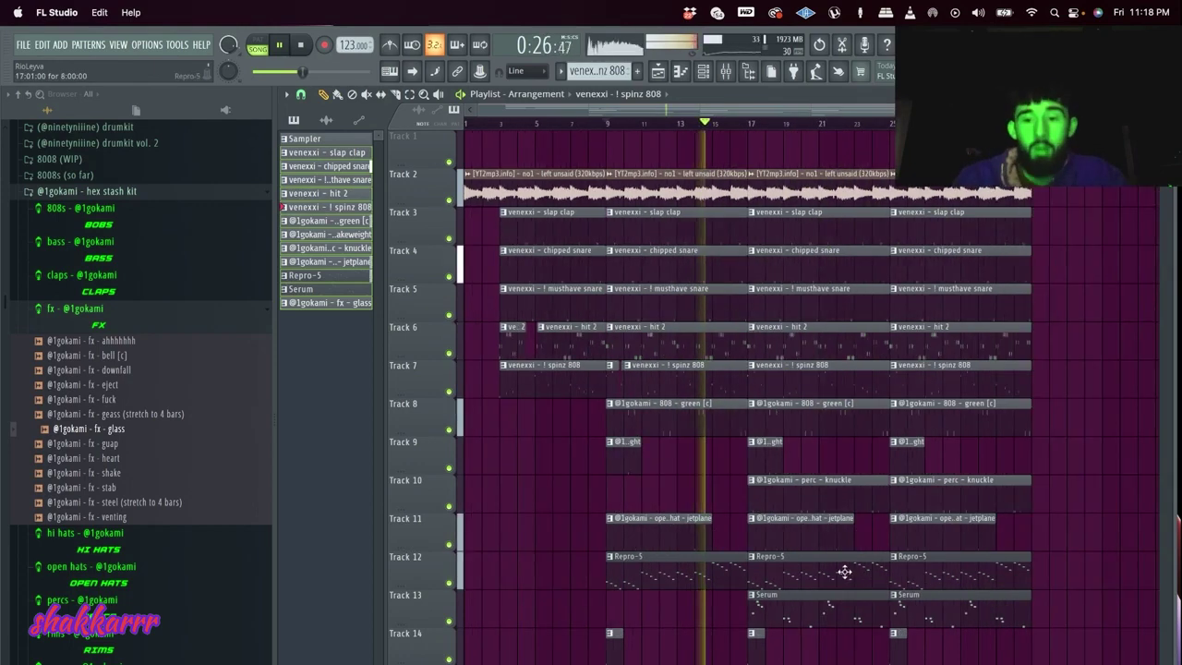
pyautogui.scroll(3, 789, 248)
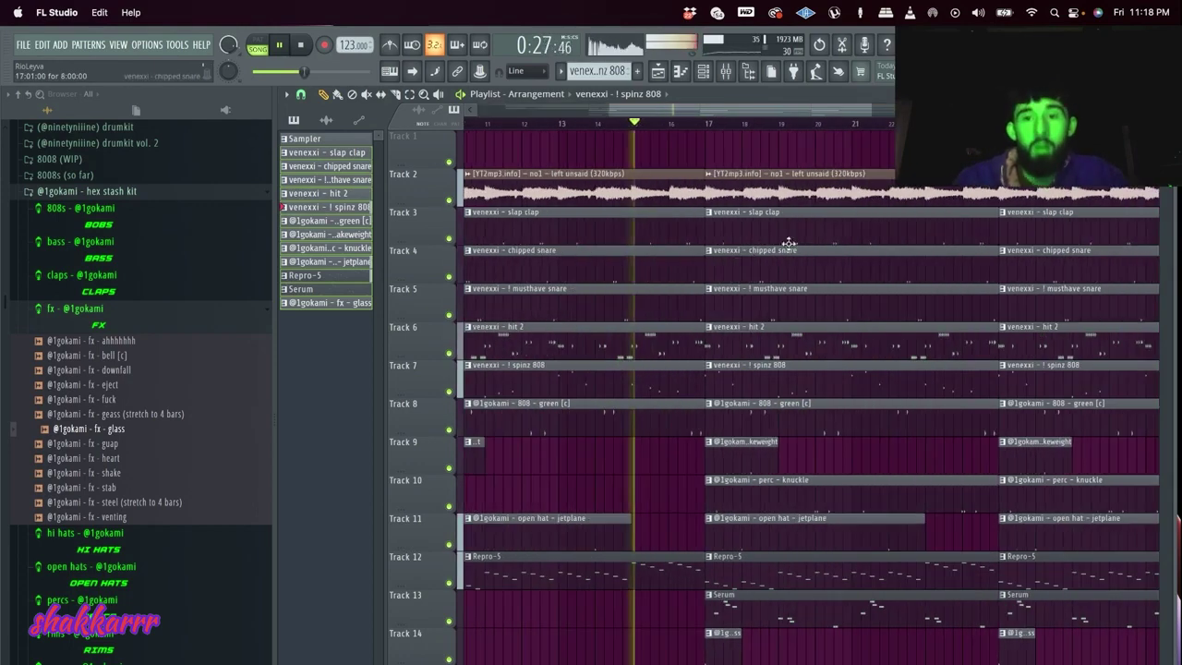
# - Delete the sample clip at bar 17 and cut the opening off that section's spinz 808 clip so it starts at 17:07
pyautogui.rightClick(798, 182)
pyautogui.scroll(2, 696, 379)
pyautogui.moveTo(693, 392); pyautogui.dragTo(691, 367)
pyautogui.press('p')
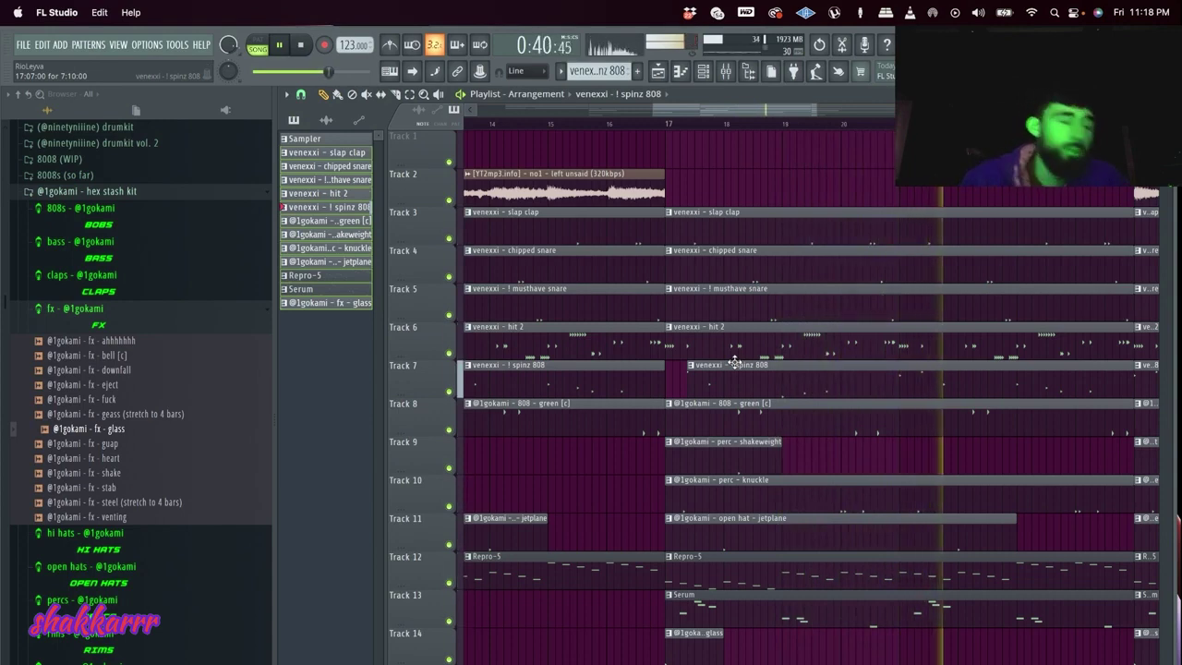
# - Clear the Repro-5 and Serum clips from the section at bar 25 and cut the opening off its venexxi - hit 2 clip
pyautogui.scroll(-5, 852, 575)
pyautogui.scroll(4, 803, 413)
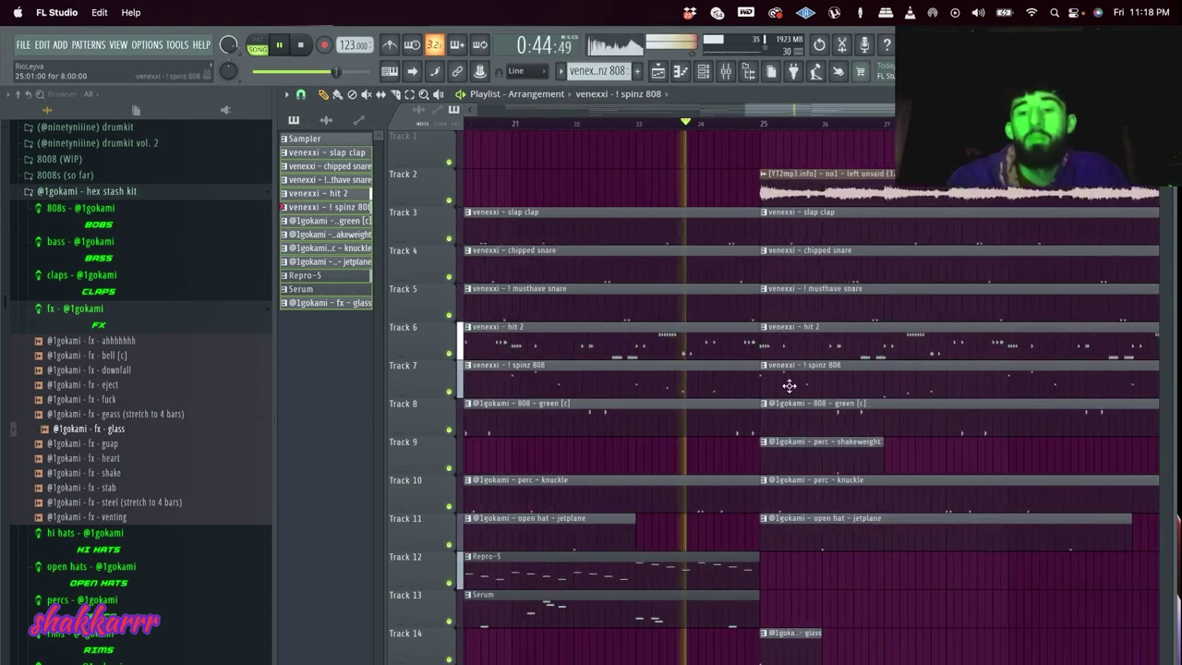
pyautogui.click(792, 343)
pyautogui.press('e')
pyautogui.rightClick(779, 340)
# - Delete the perc - knuckle, open hat - jetplane and musthave snare clips from the section at bar 25
pyautogui.rightClick(943, 499)
pyautogui.rightClick(923, 523)
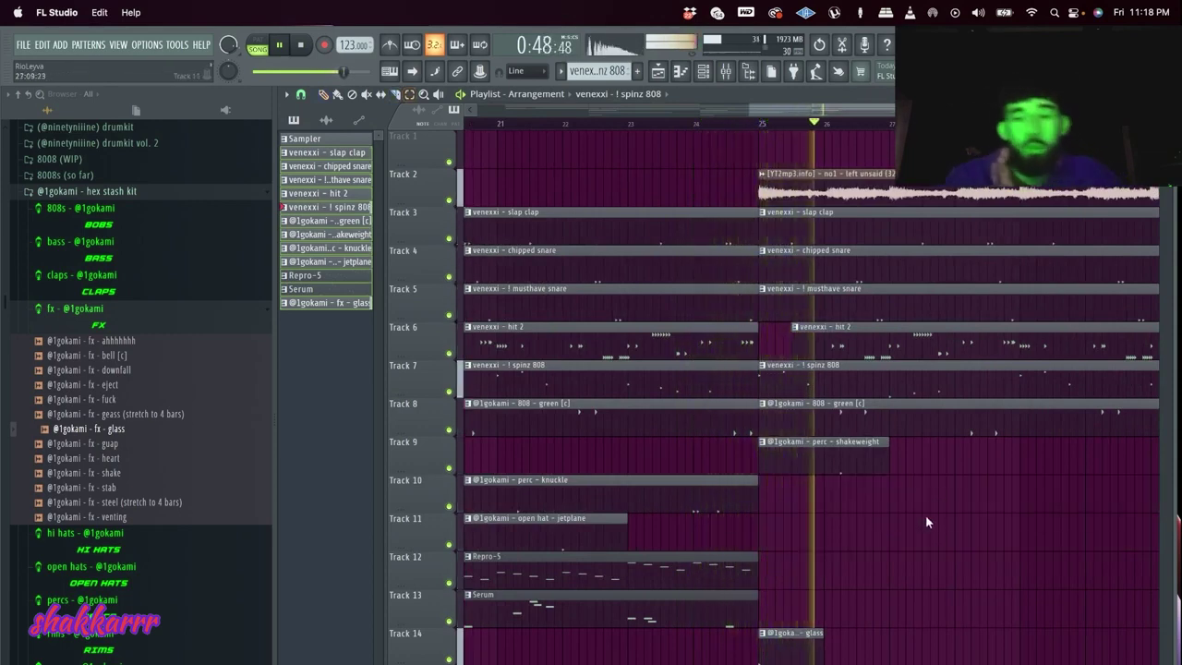
pyautogui.scroll(-4, 933, 479)
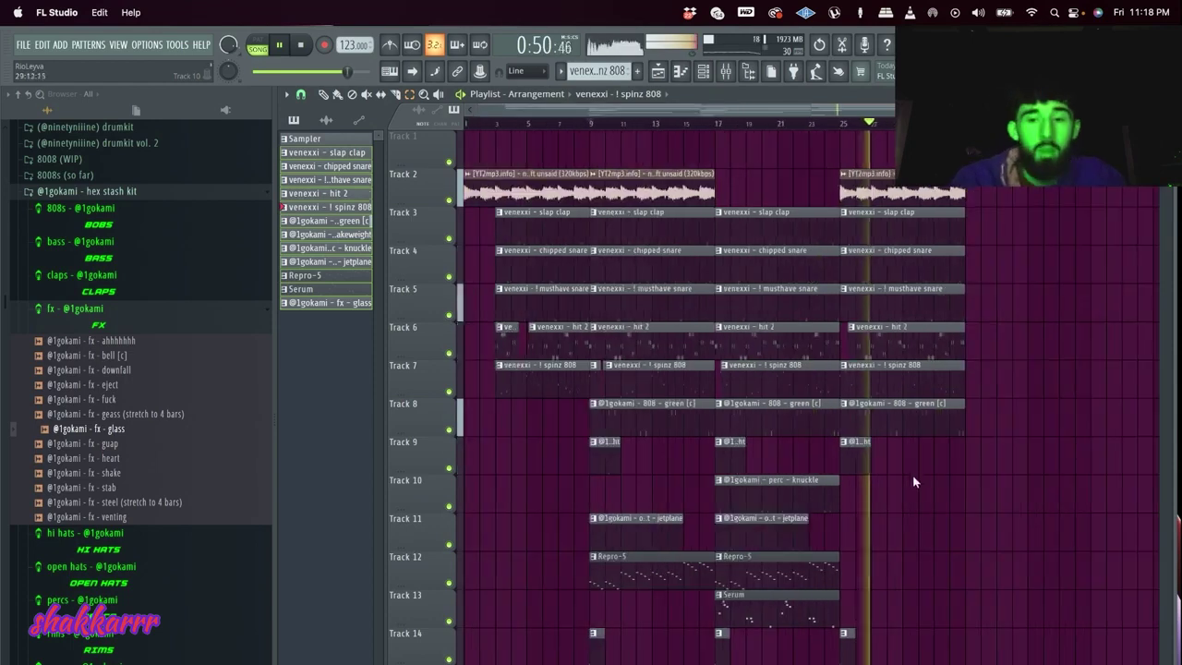
pyautogui.click(913, 293)
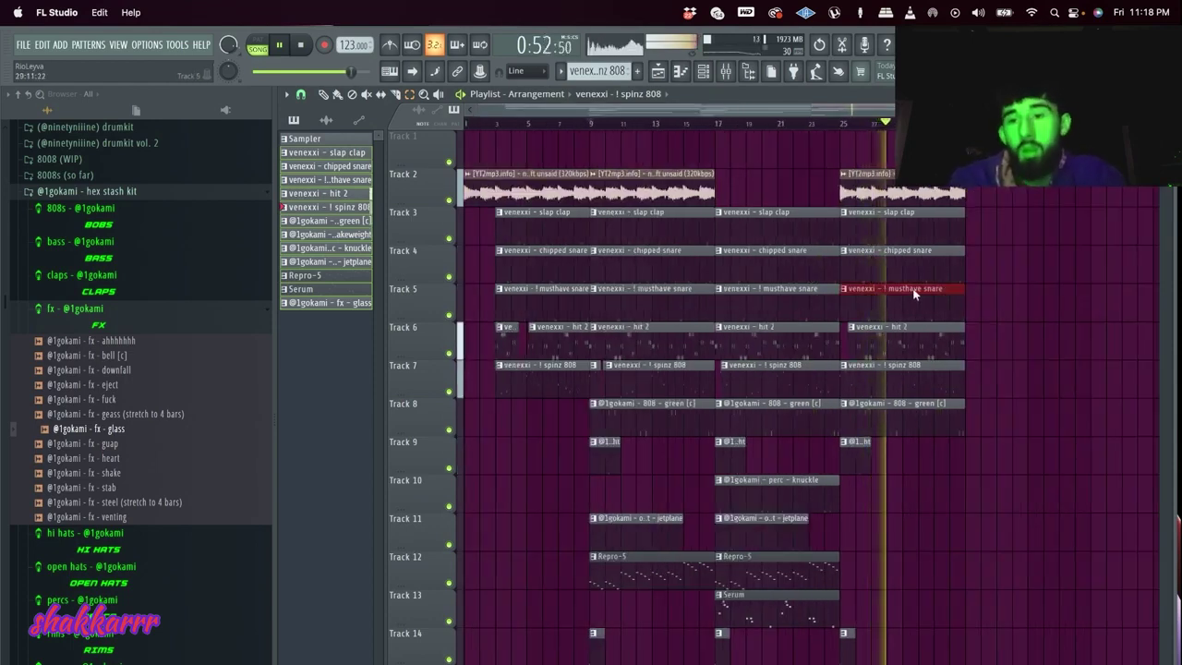
pyautogui.rightClick(922, 292)
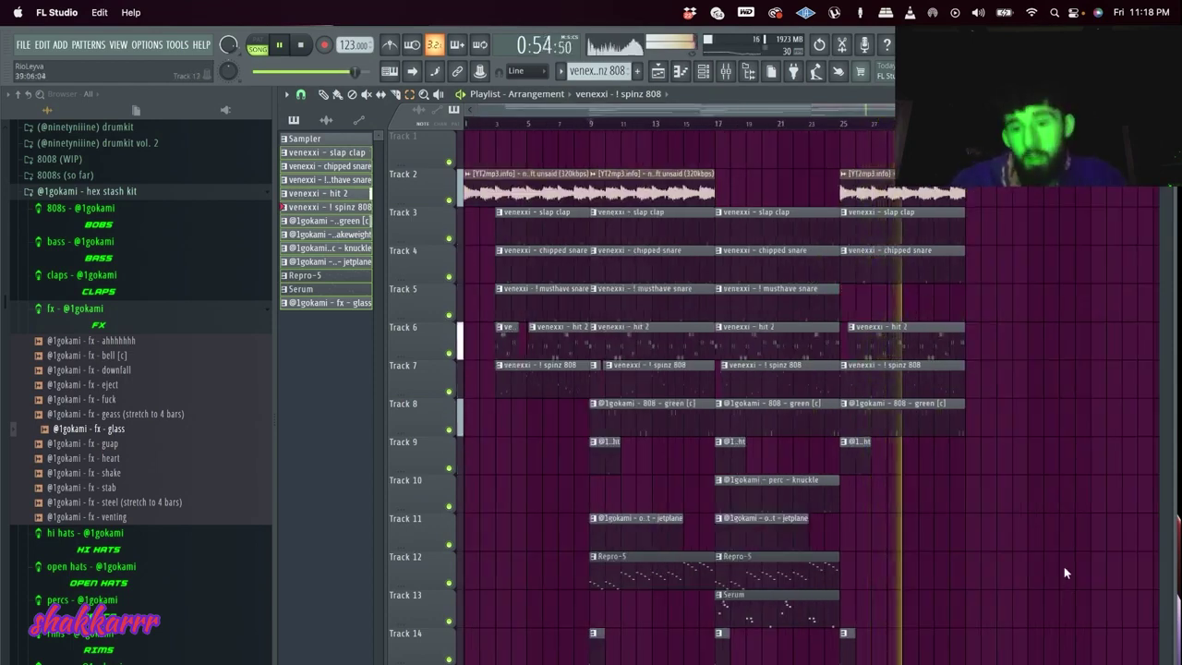
# - Select the whole 32-bar arrangement and duplicate it from bar 33 onward
pyautogui.press('super+a')
pyautogui.moveTo(357, 71); pyautogui.dragTo(307, 71)
pyautogui.press('super+b')
# - Clear the drum and 808 clips from bars 33 to 41 and place a Serum clip there under the sample
pyautogui.moveTo(707, 341); pyautogui.dragTo(610, 195)
pyautogui.rightClick(659, 325)
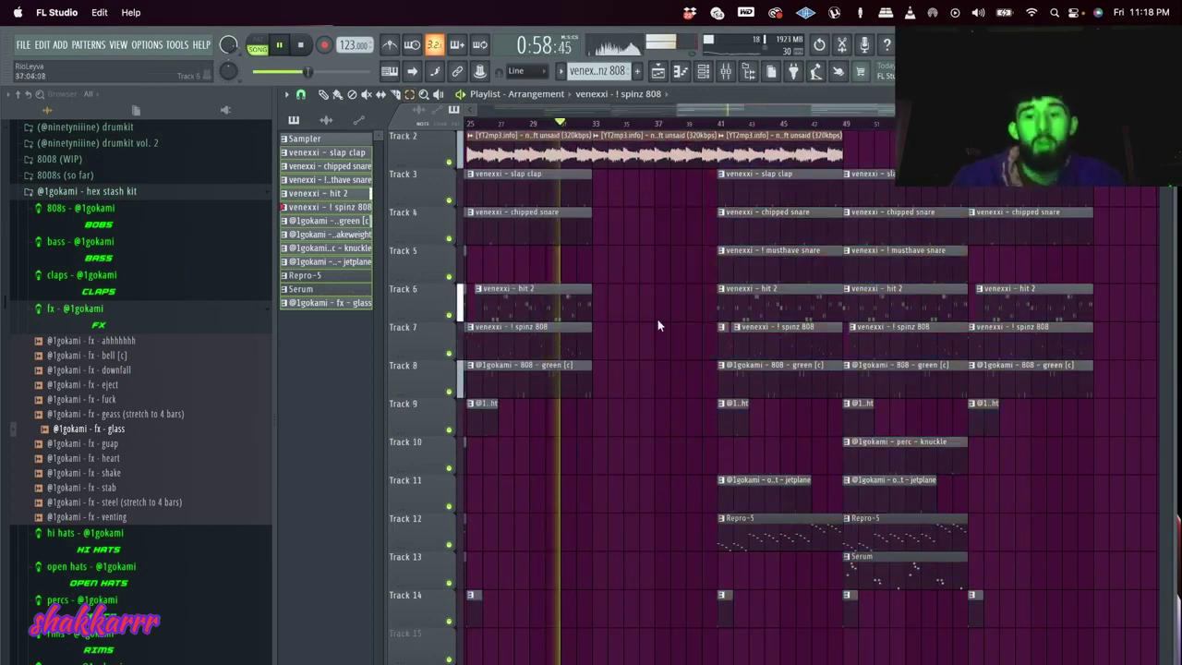
pyautogui.scroll(-3, 667, 406)
pyautogui.moveTo(707, 581); pyautogui.dragTo(800, 584)
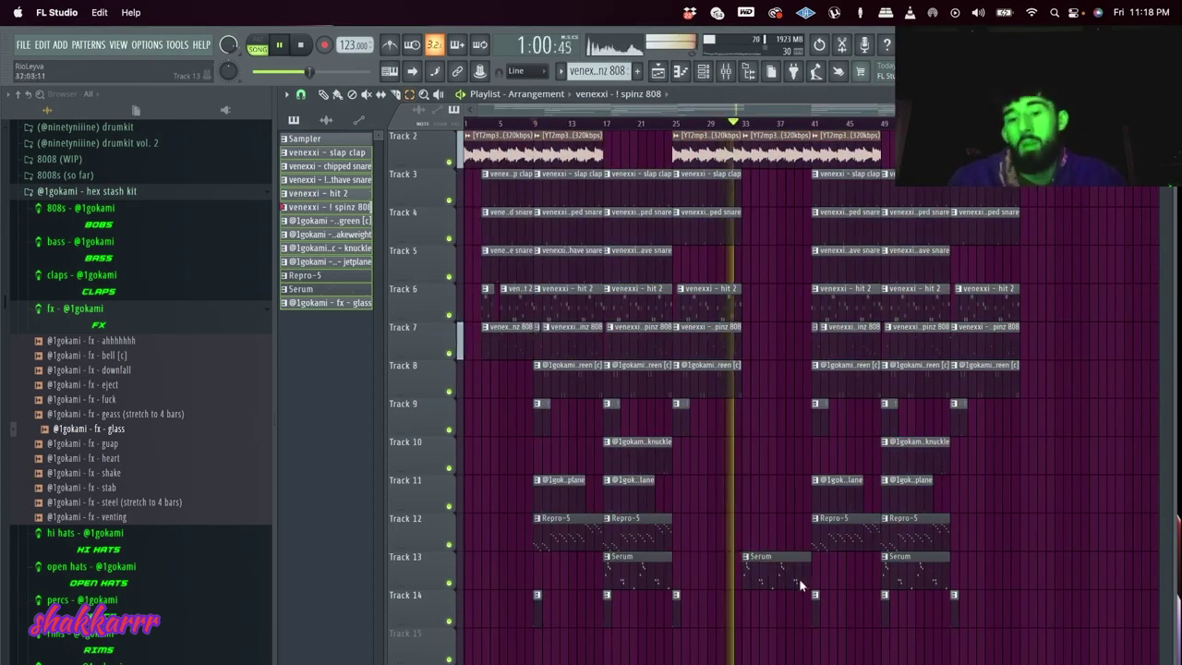
# - Select all clips from bar 33 to 65, duplicate them from bar 65 onward and clear the selection
pyautogui.moveTo(1076, 635); pyautogui.dragTo(719, 96)
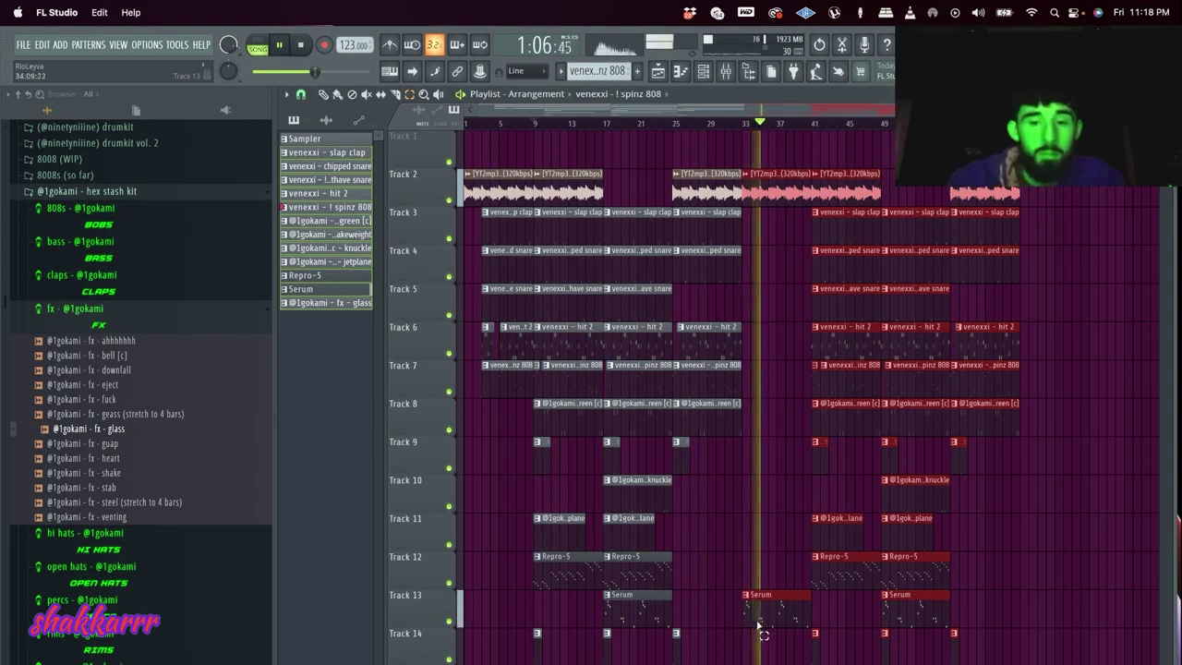
pyautogui.press('super+b')
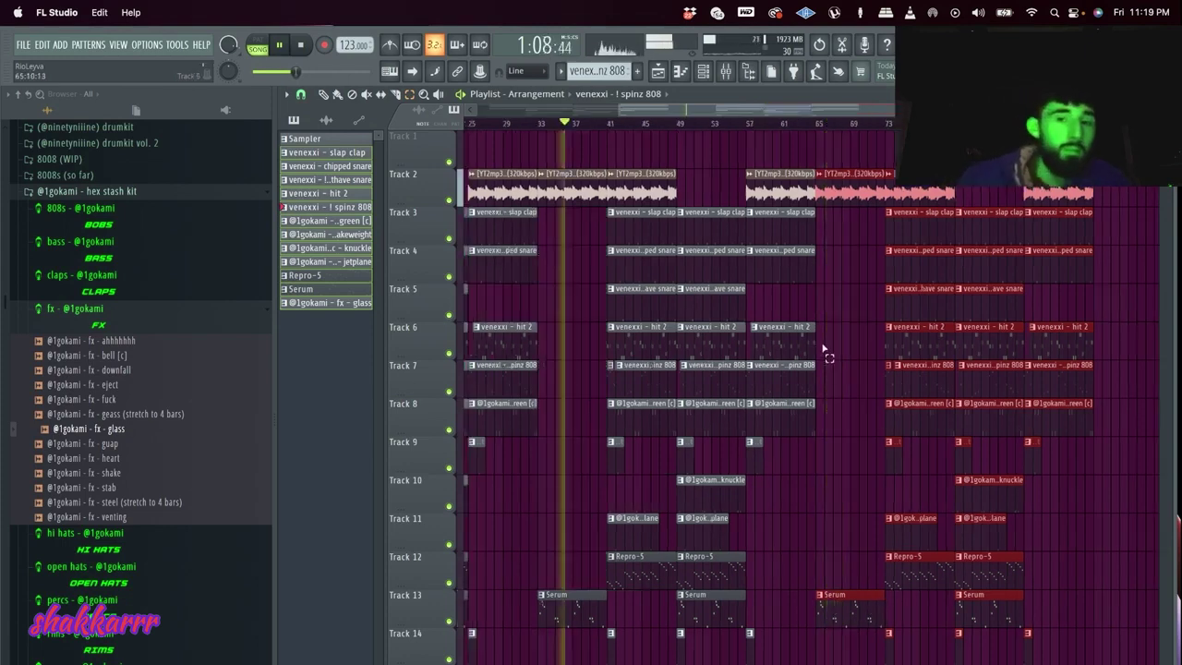
pyautogui.scroll(-3, 825, 374)
pyautogui.press('super+d')
# - Save the project in a new folder named "Rio - Heather 123 BPM" inside the August Stems folder
pyautogui.press('super+s')
pyautogui.click(587, 136)
pyautogui.click(605, 153)
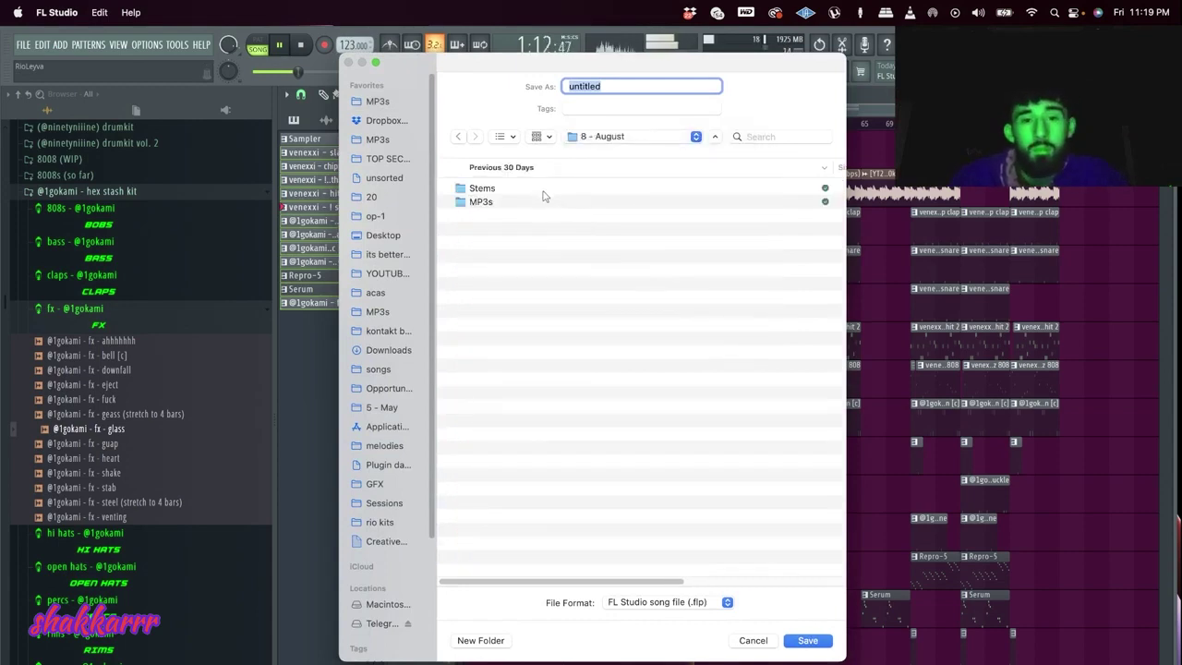
pyautogui.doubleClick(543, 189)
pyautogui.press('super+shift+n')
pyautogui.write('Rio - Heather 123 BPM')
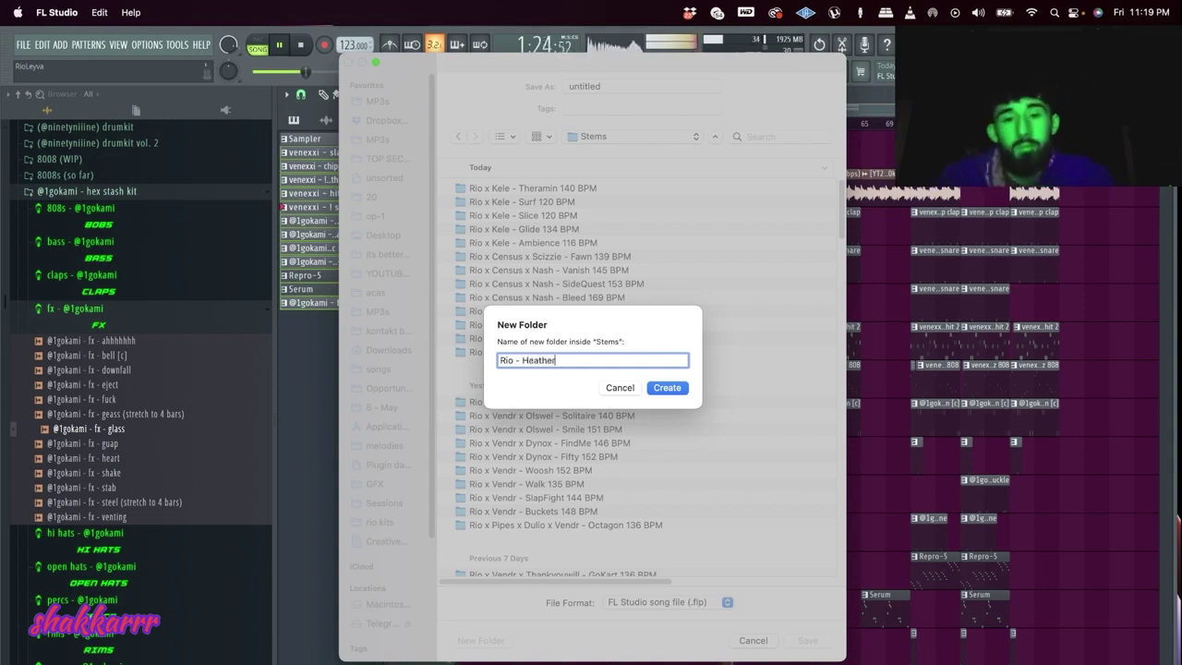
pyautogui.click(666, 387)
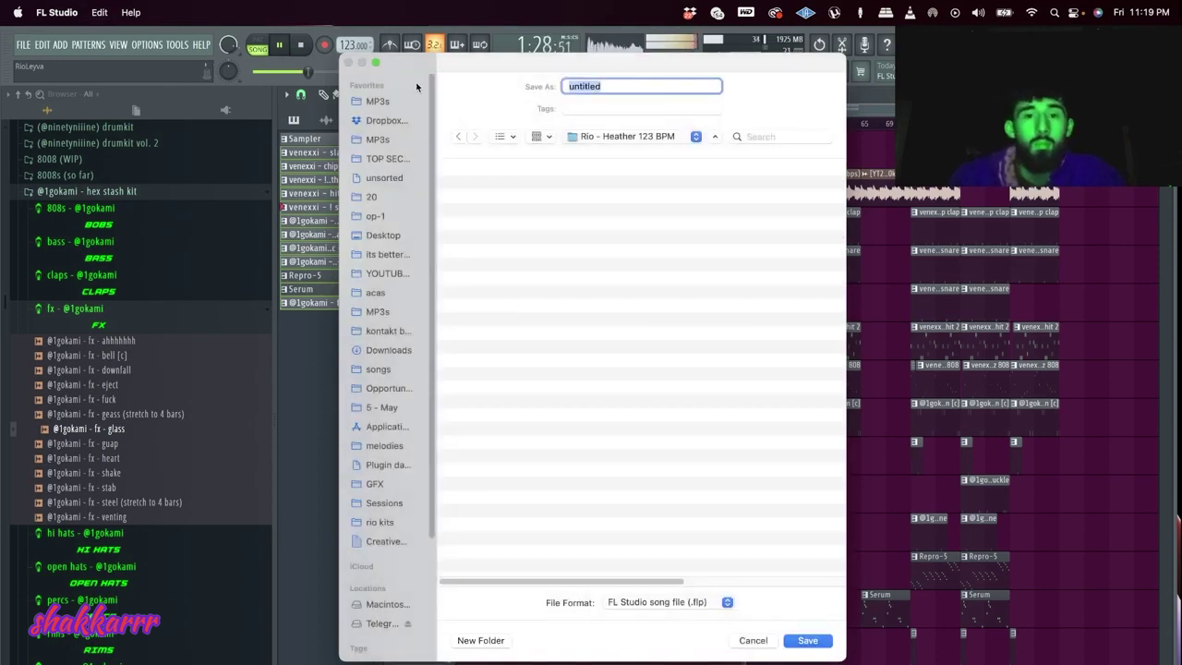
pyautogui.press('Return')
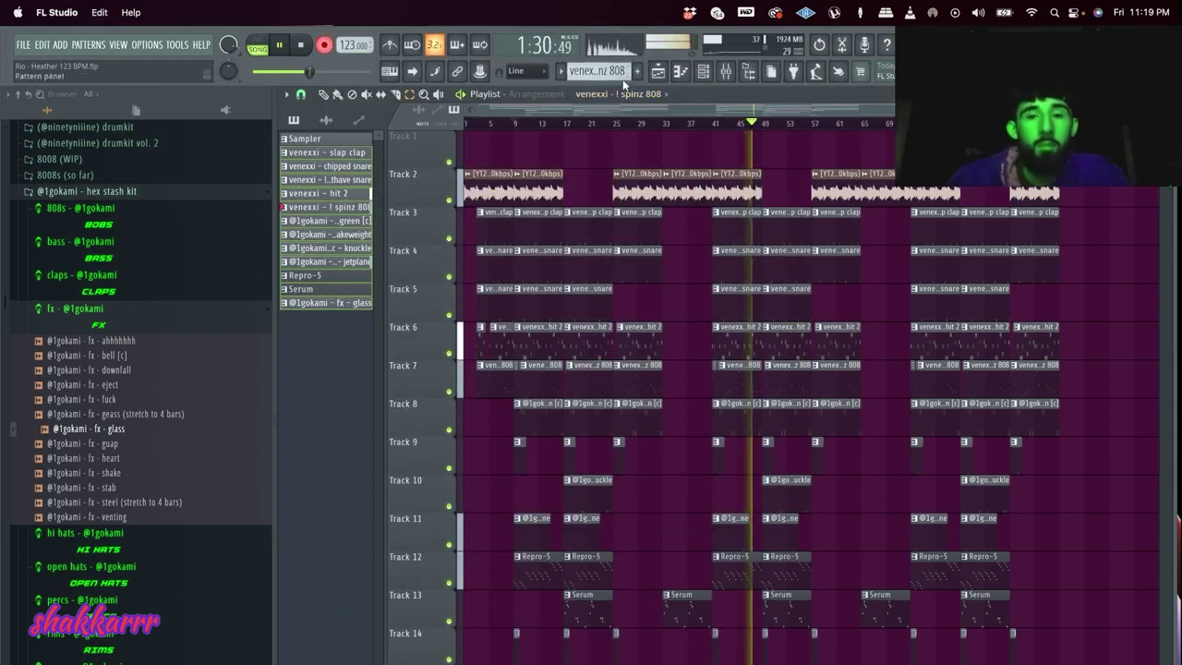
# - Export the song to the August MP3s folder as the MP3 "Rio - Heather 123 BPM (Sample)" and start rendering
pyautogui.press('super+shift+r')
pyautogui.click(602, 133)
pyautogui.click(623, 163)
pyautogui.doubleClick(507, 197)
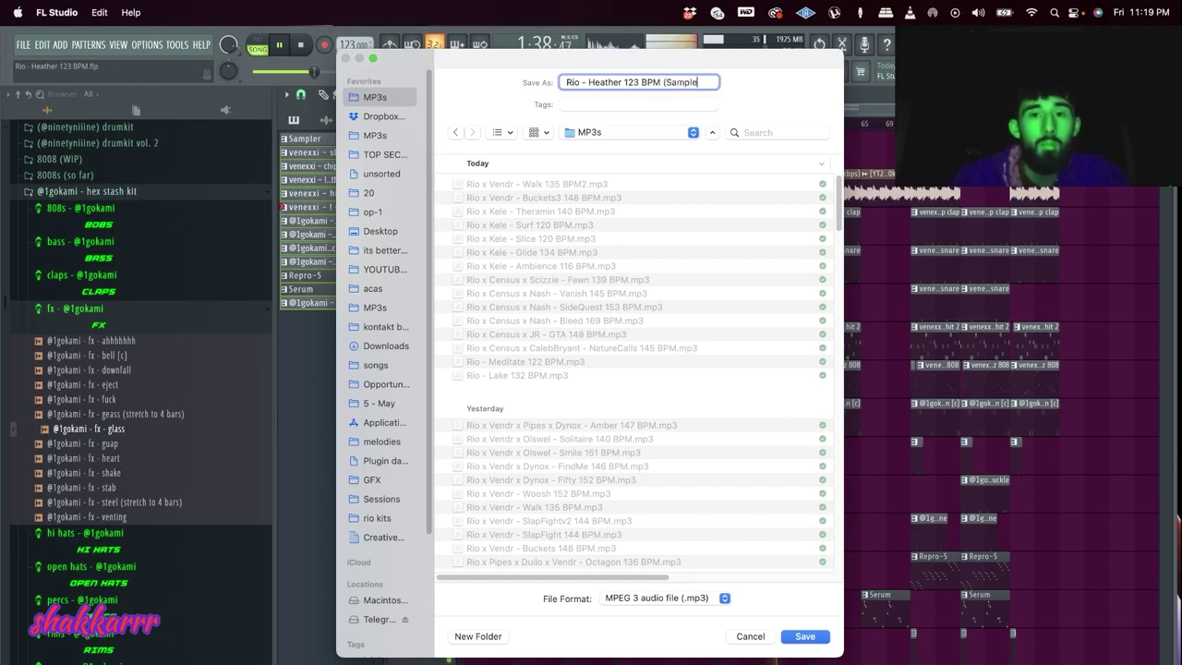
pyautogui.press('Return')
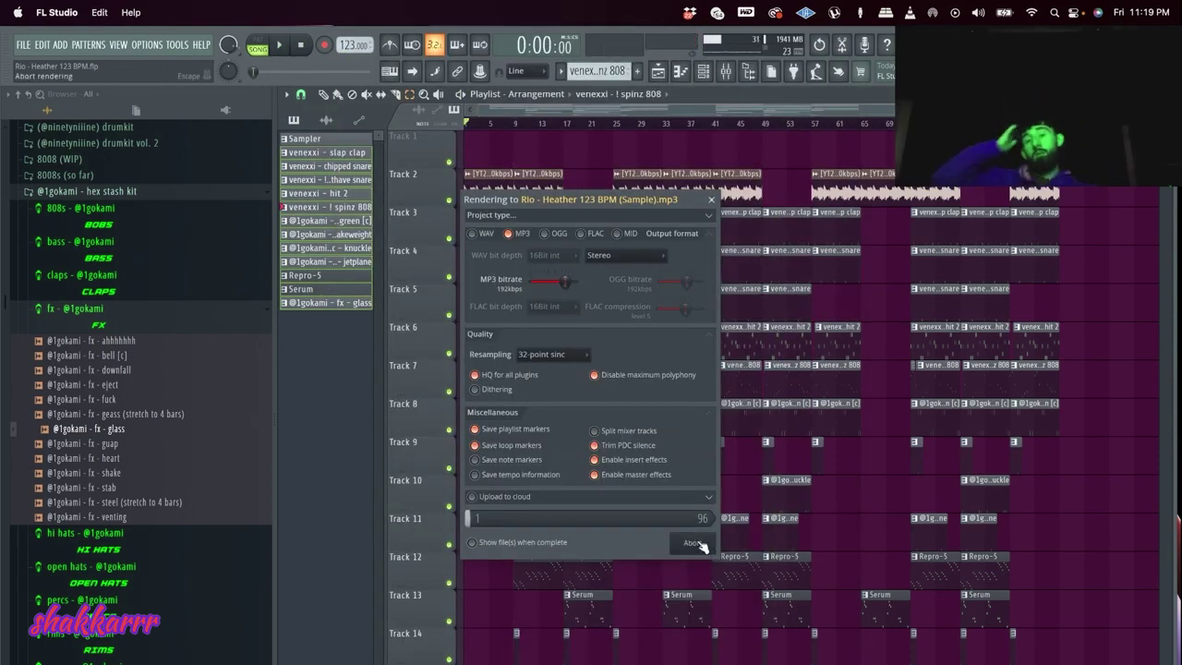
# - Switch to Streamlabs Desktop to check the stream chat, and return to FL Studio
pyautogui.press('super+Tab')
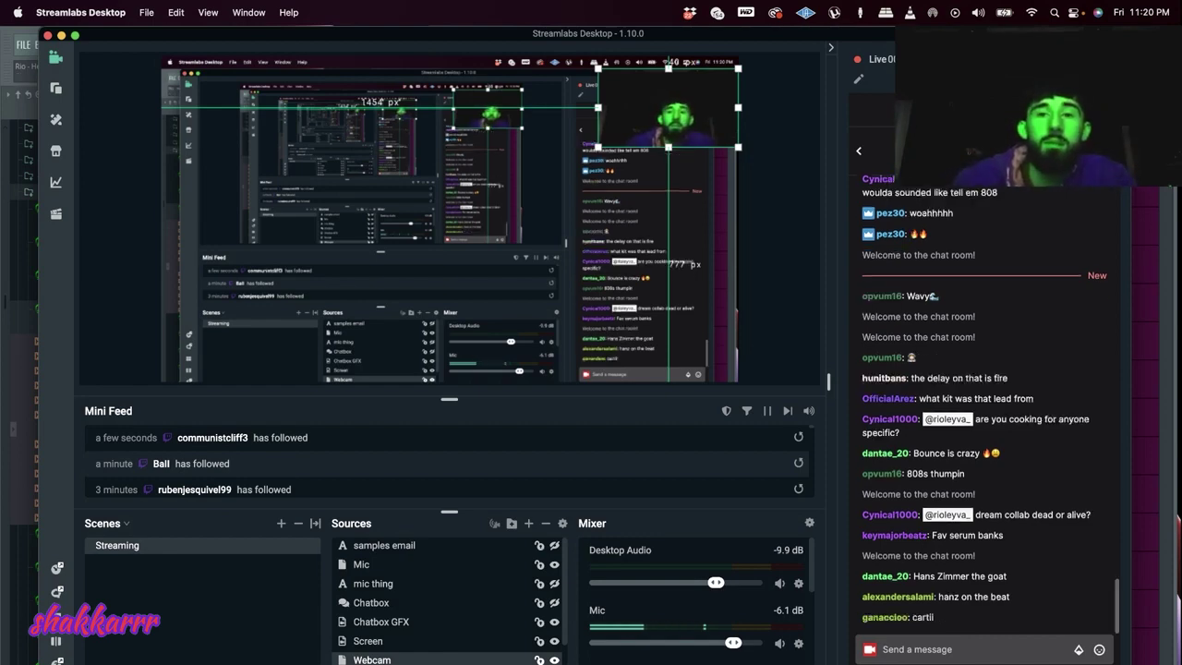
pyautogui.click(9, 83)
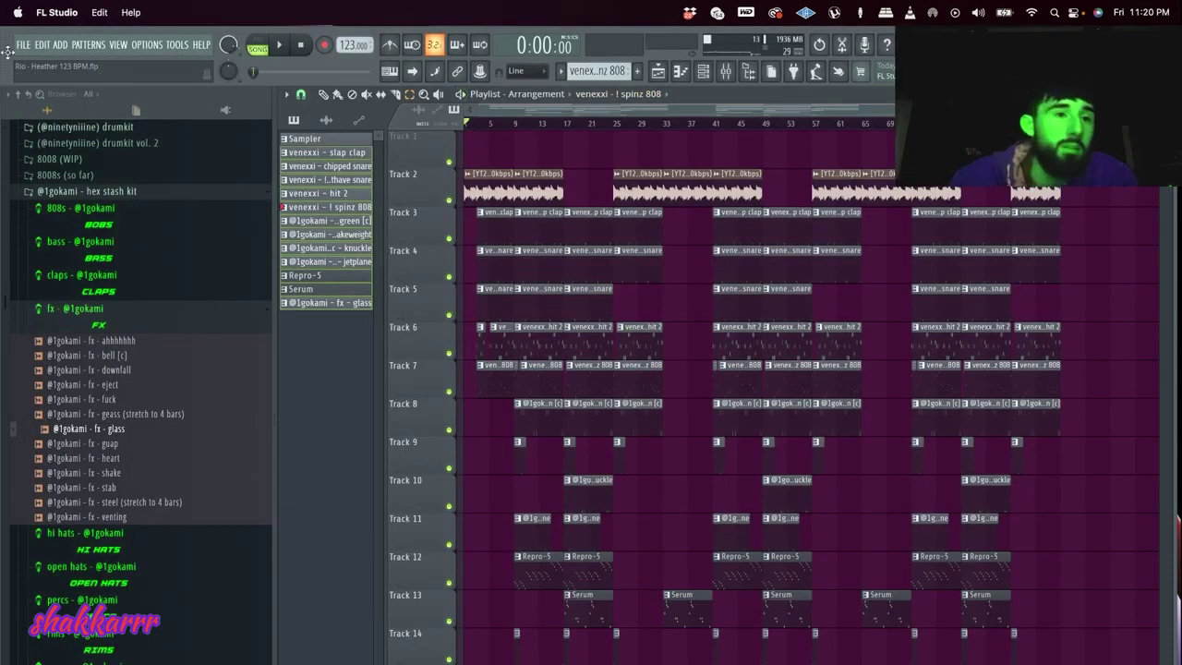